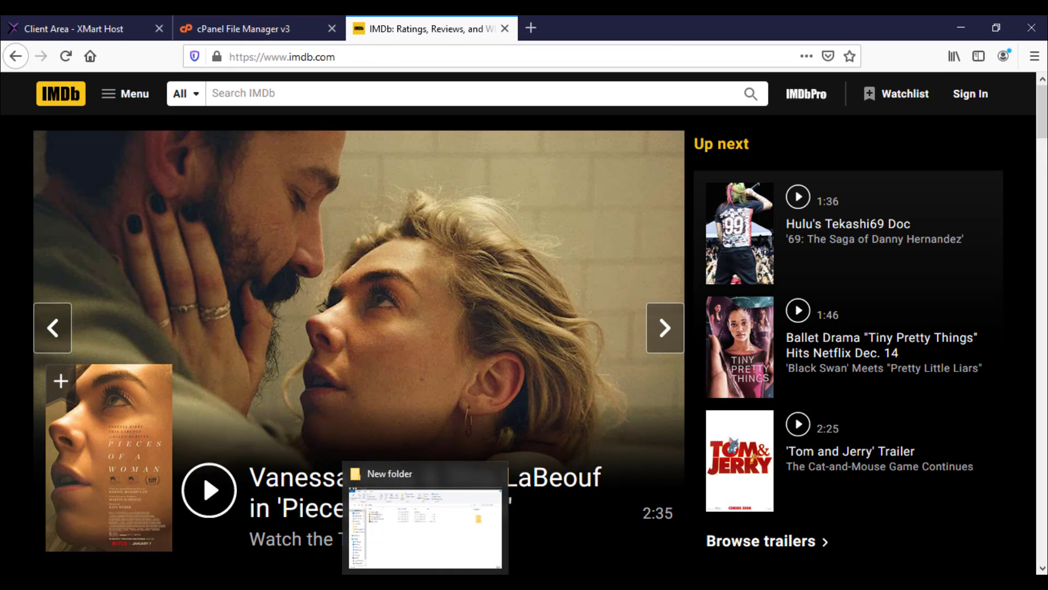
Step: Bring up the downloaded package folder with the script files in File Explorer
{"action": "left_click", "coordinate": [365, 479]}
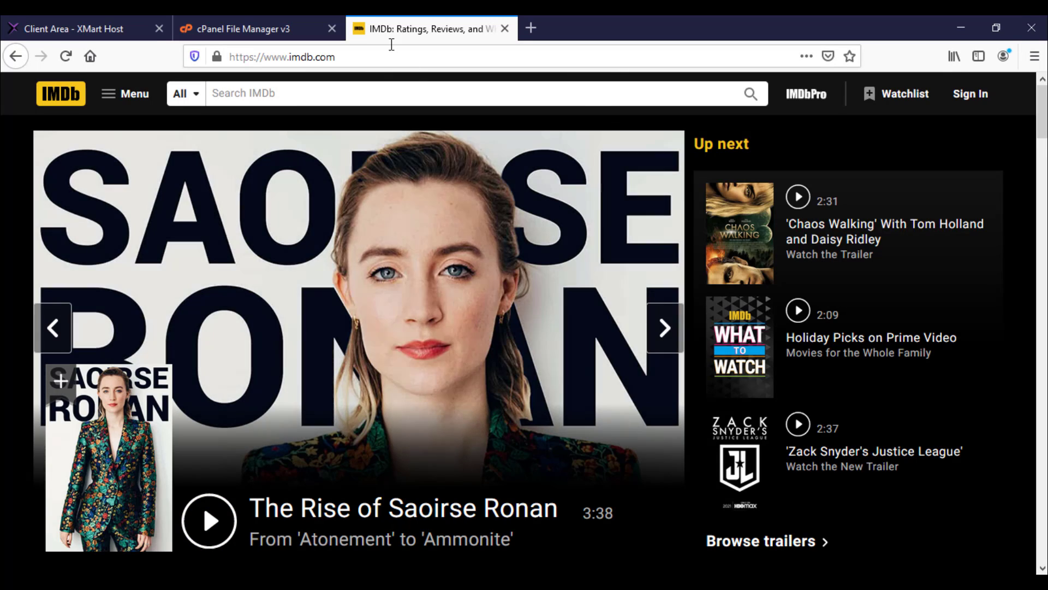
Step: Go back to the cPanel File Manager tab in Firefox after checking the package folder
{"action": "left_click", "coordinate": [249, 25]}
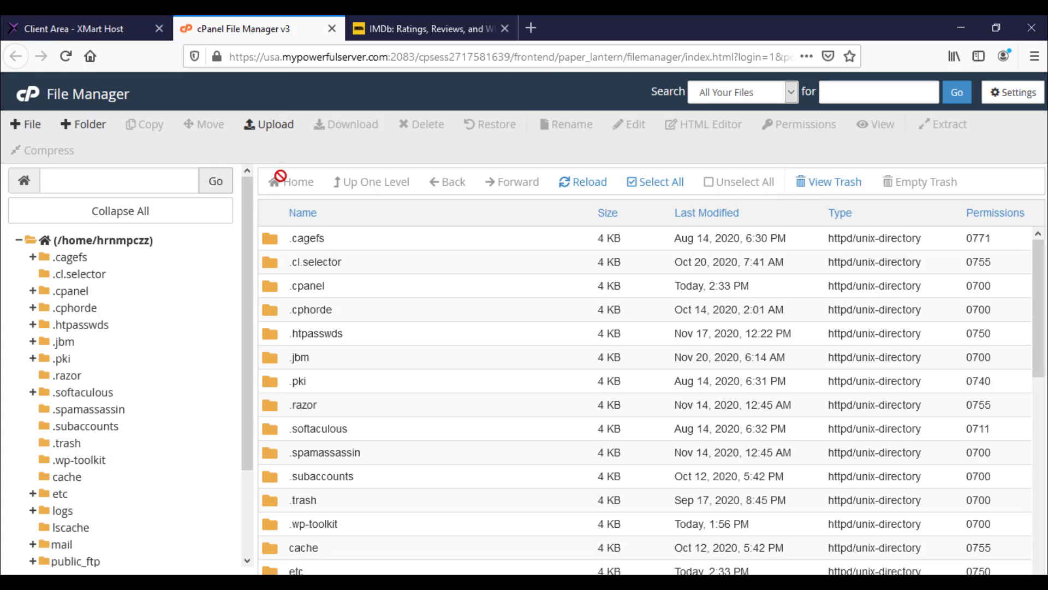
Step: Log in to cPanel from the XMart client area and scroll down to the Databases tools
{"action": "left_click", "coordinate": [119, 32]}
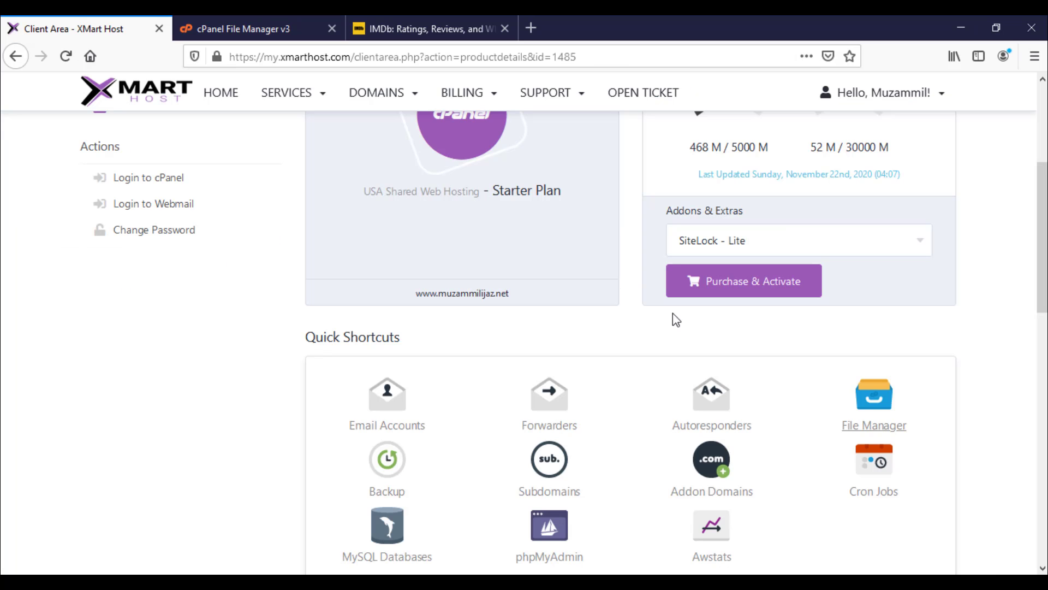
{"action": "left_click", "coordinate": [133, 180]}
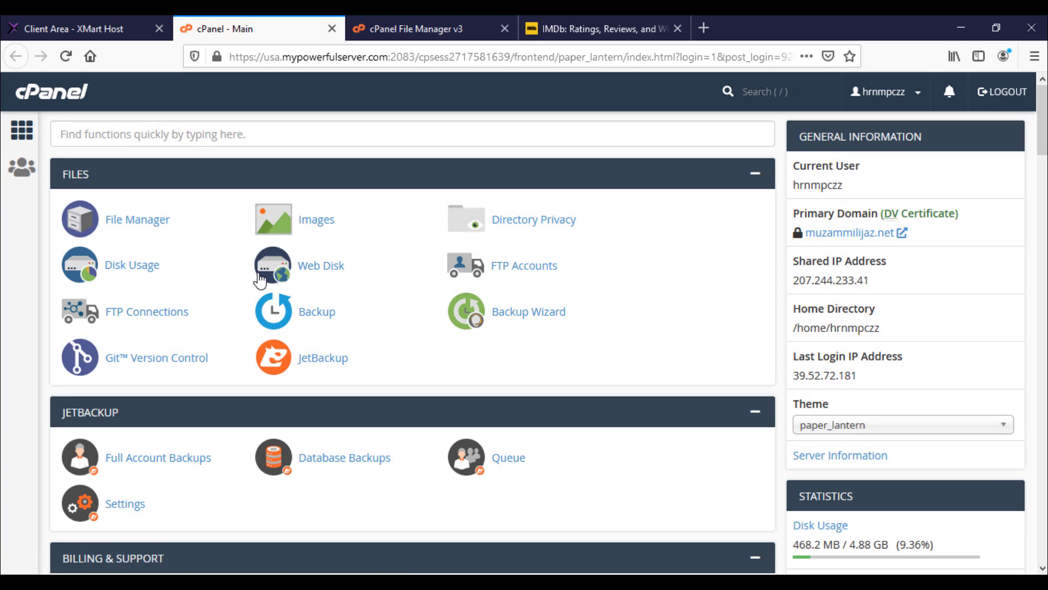
{"action": "scroll", "coordinate": [260, 300], "scroll_direction": "down", "scroll_amount": 1}
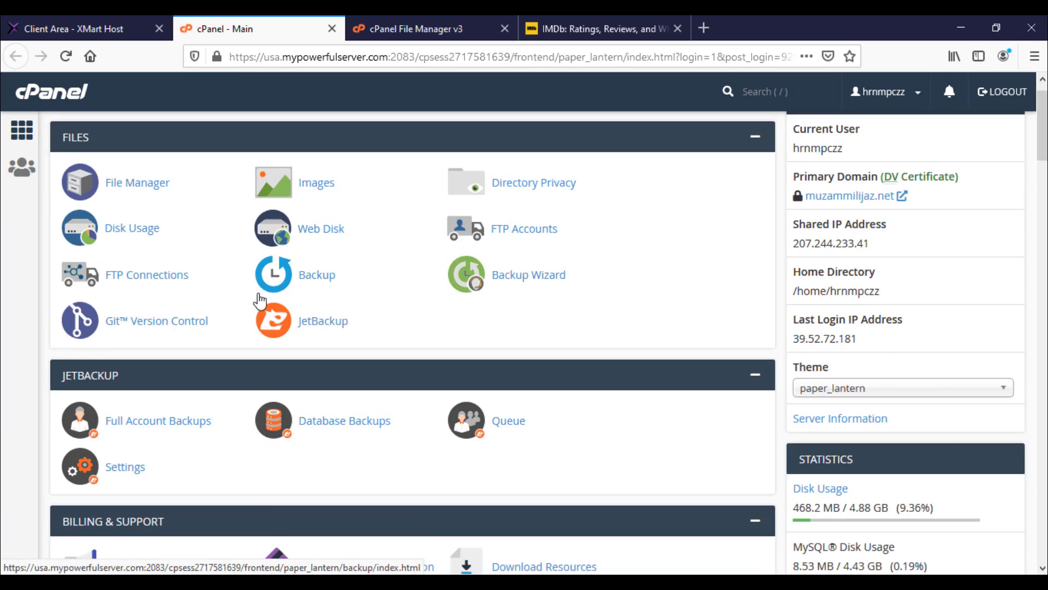
{"action": "scroll", "coordinate": [260, 301], "scroll_direction": "down", "scroll_amount": 10}
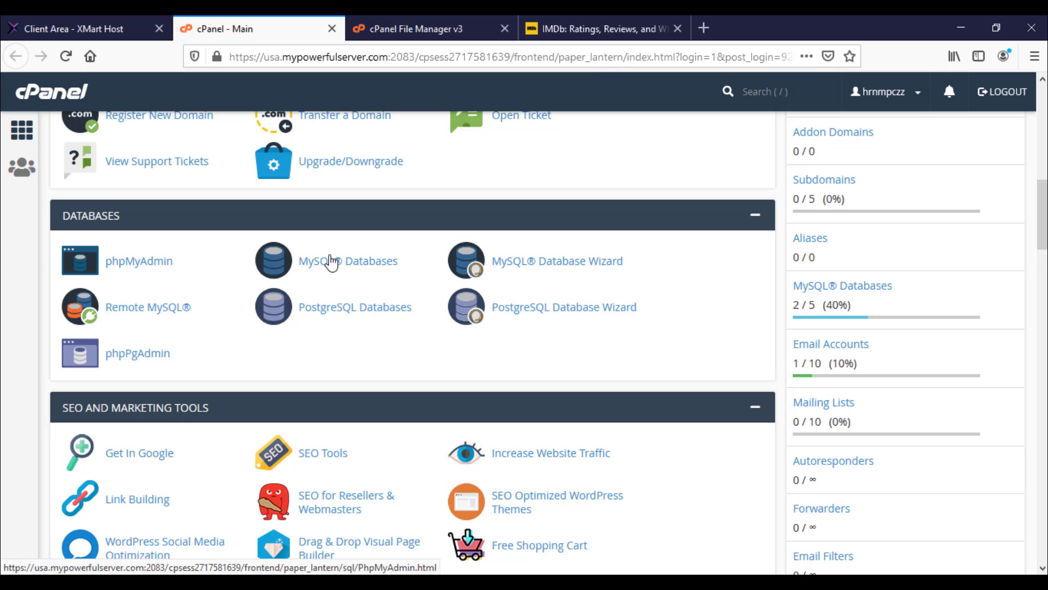
Step: Create a new MySQL database with the MySQL Database Wizard, entering the database name
{"action": "left_click", "coordinate": [553, 269]}
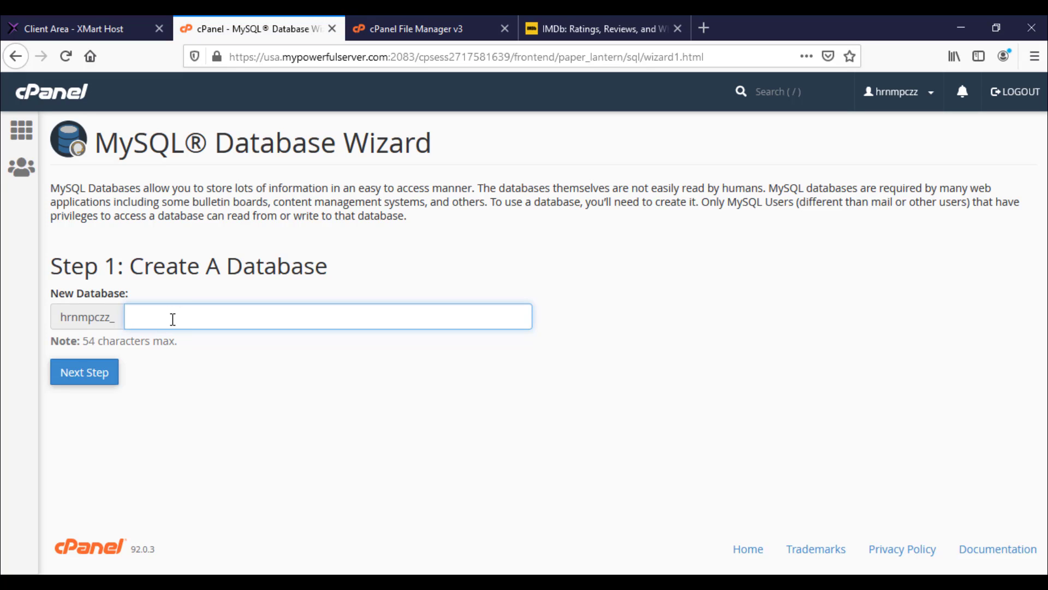
{"action": "type", "text": "muzammil"}
{"action": "left_click", "coordinate": [108, 375]}
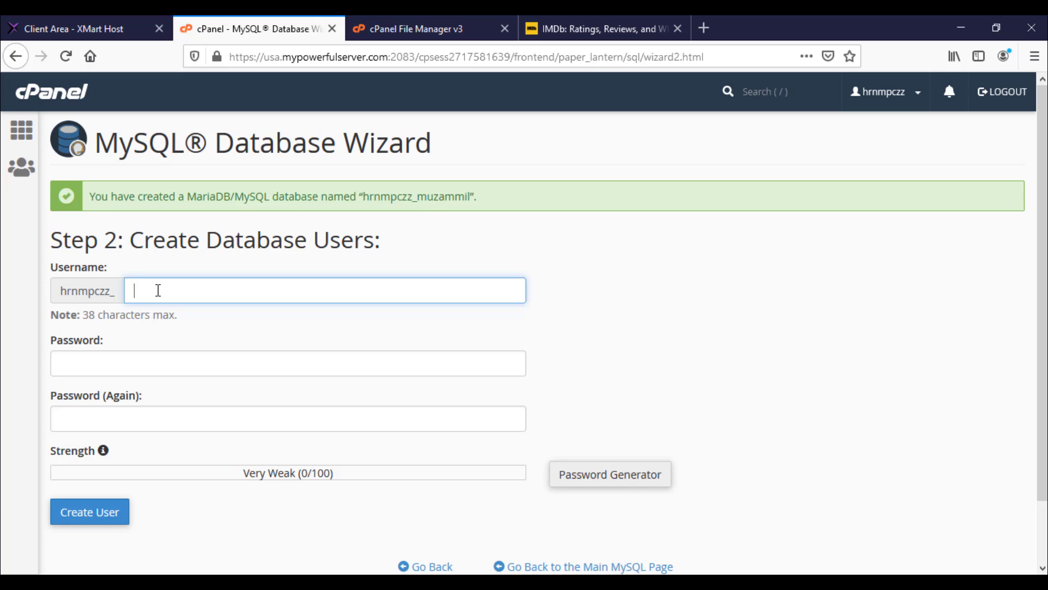
Step: Enter the database username and generate a very strong password, pasting it into a Notepad++ note
{"action": "type", "text": "muzammil"}
{"action": "left_click", "coordinate": [103, 368]}
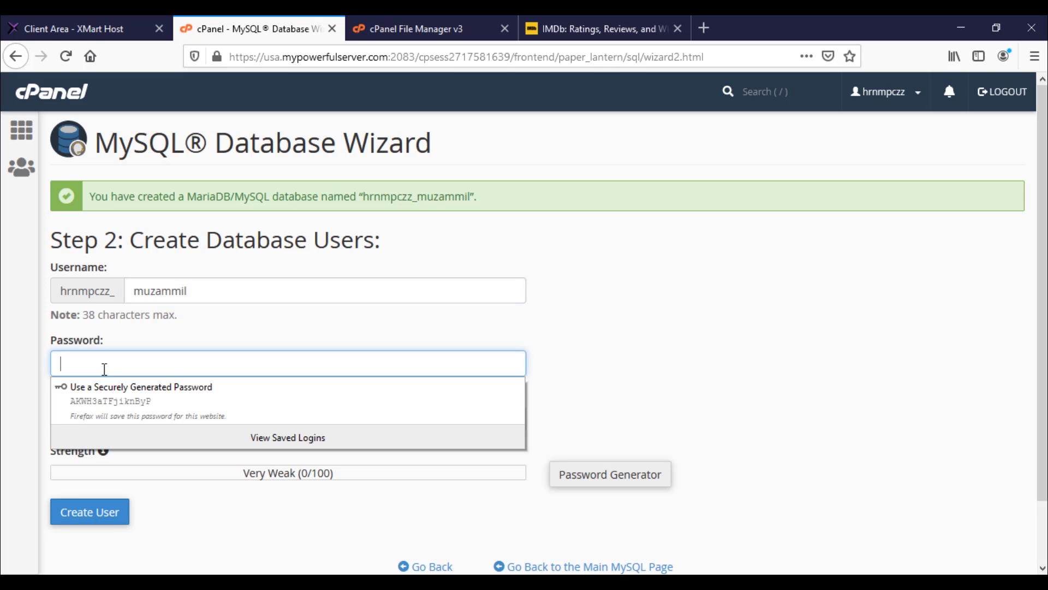
{"action": "left_click", "coordinate": [592, 409]}
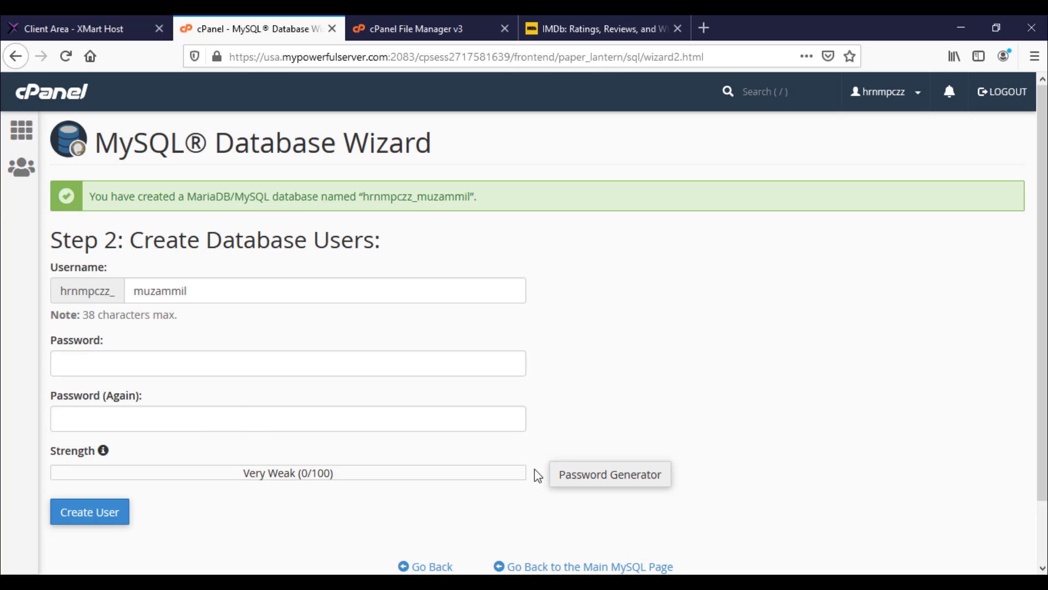
{"action": "left_click", "coordinate": [594, 479]}
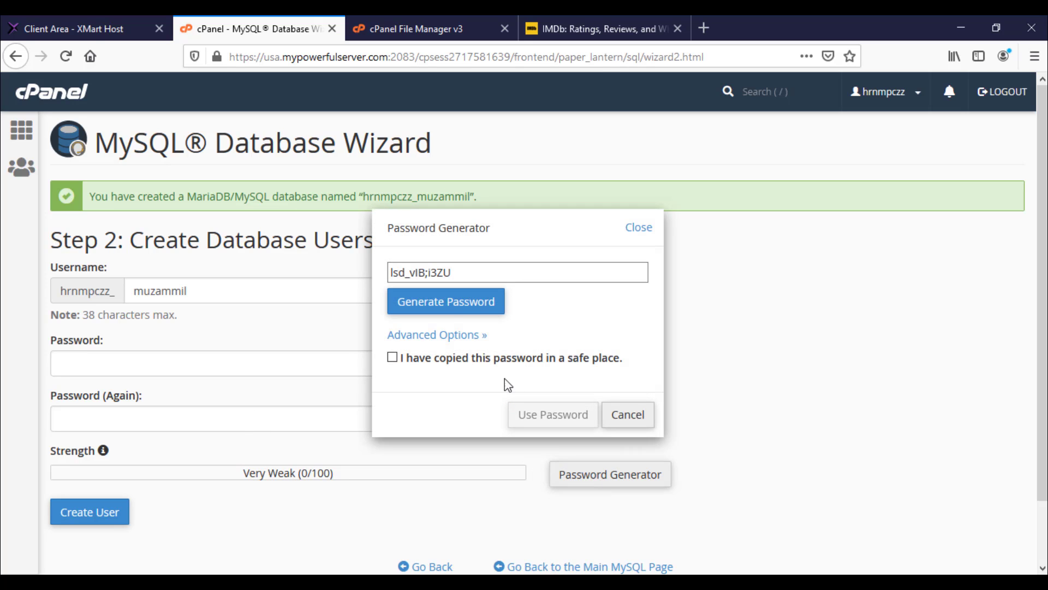
{"action": "triple_click", "coordinate": [460, 272]}
{"action": "key", "text": "ctrl+c"}
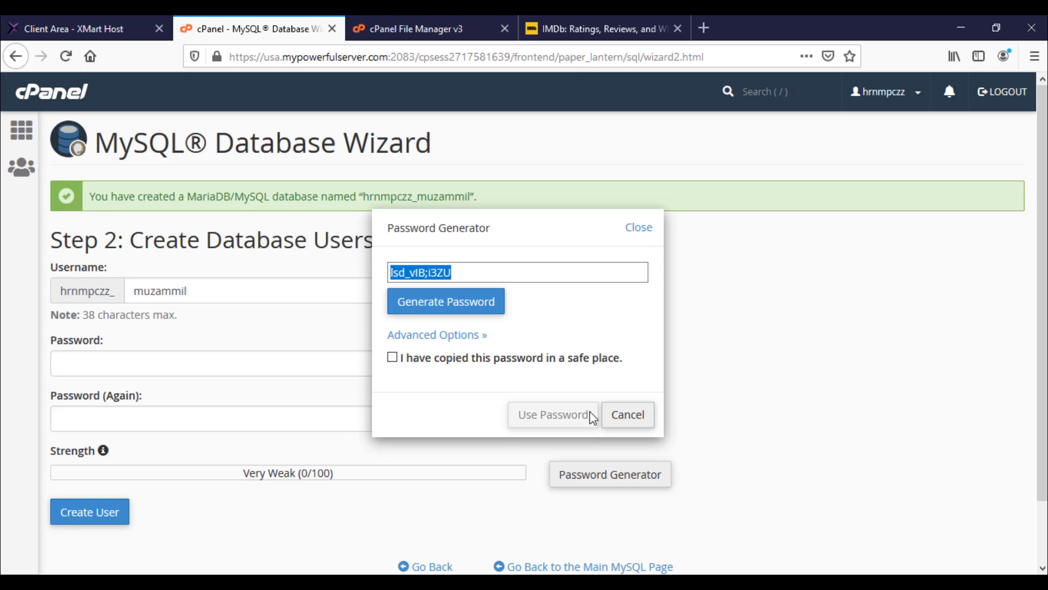
{"action": "key", "text": "alt+Tab"}
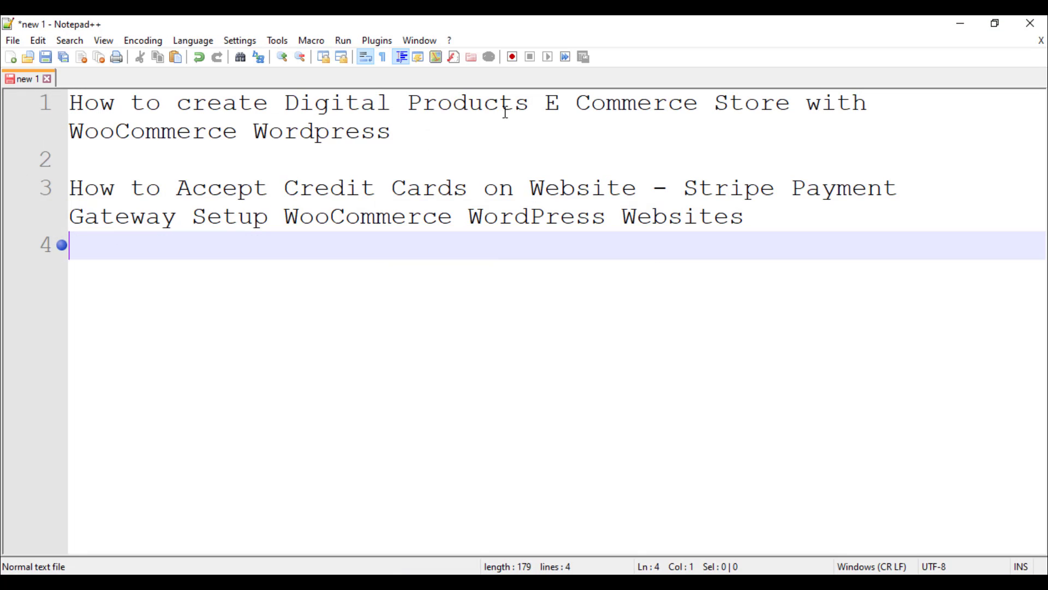
{"action": "key", "text": "ctrl+v"}
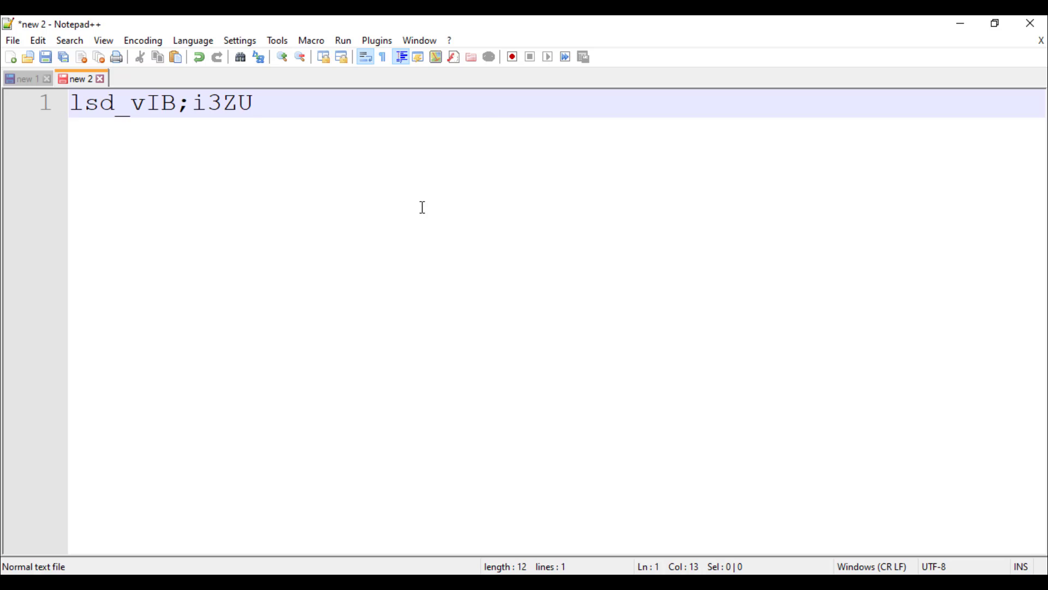
Step: Apply the generated password to both fields and create the database user
{"action": "left_click", "coordinate": [950, 23]}
{"action": "left_click", "coordinate": [452, 365]}
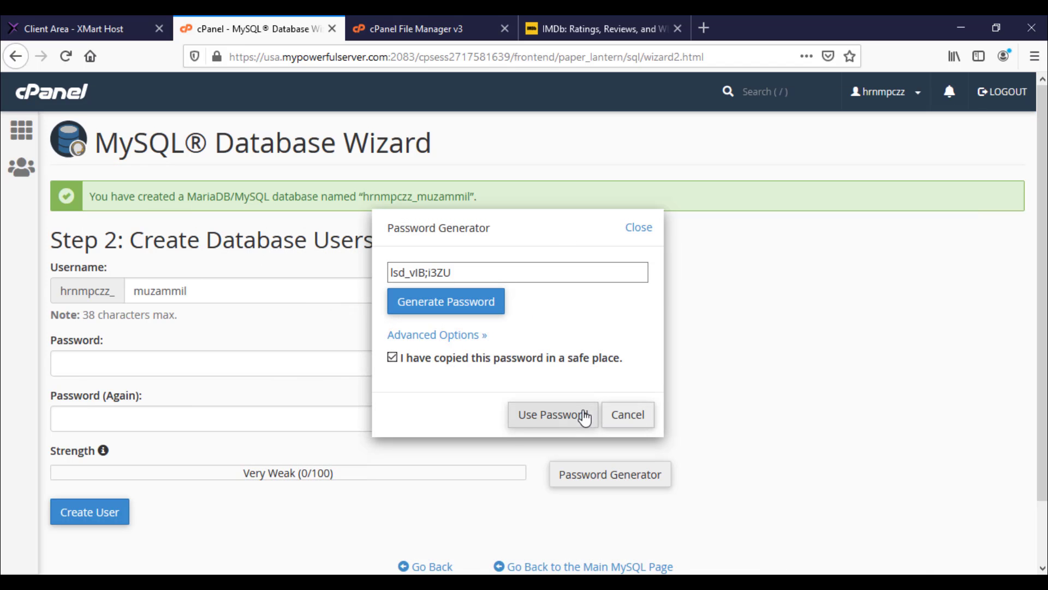
{"action": "left_click", "coordinate": [577, 416]}
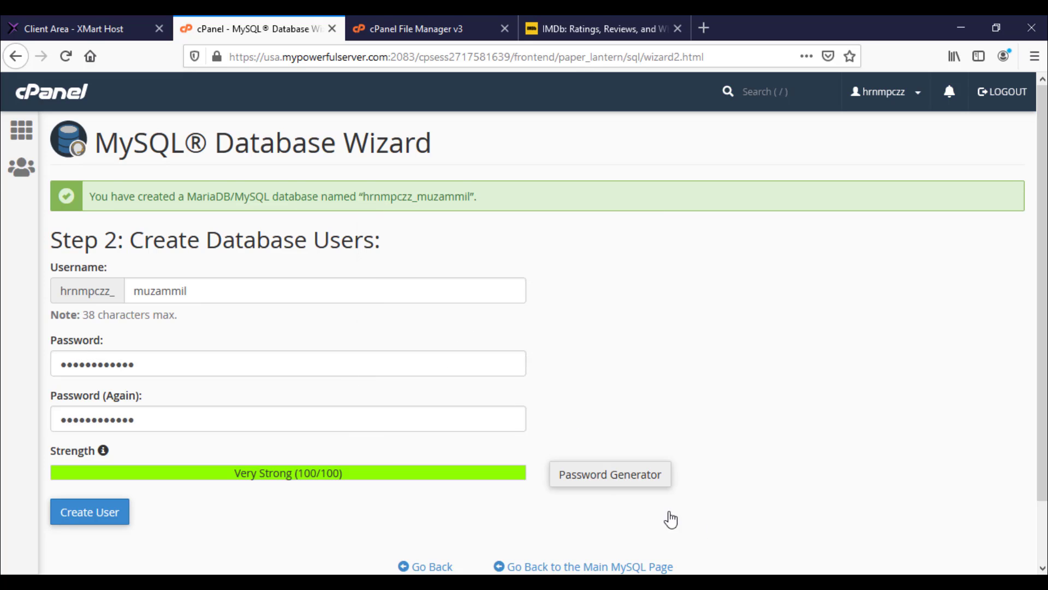
{"action": "scroll", "coordinate": [245, 461], "scroll_direction": "down", "scroll_amount": 2}
{"action": "left_click", "coordinate": [122, 453]}
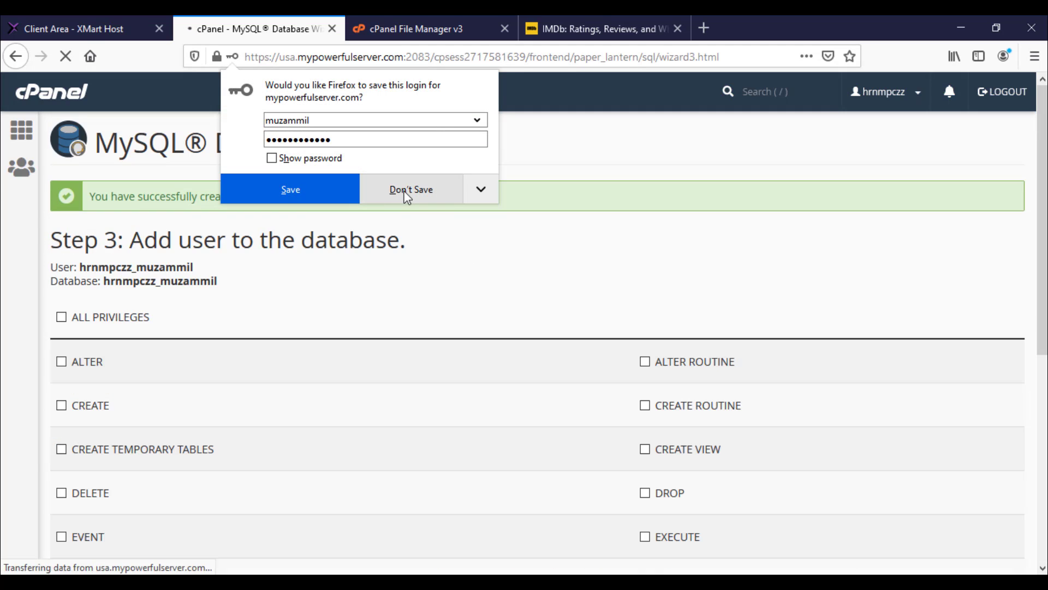
Step: Grant the new user ALL PRIVILEGES on the database and save the changes
{"action": "left_click", "coordinate": [407, 192]}
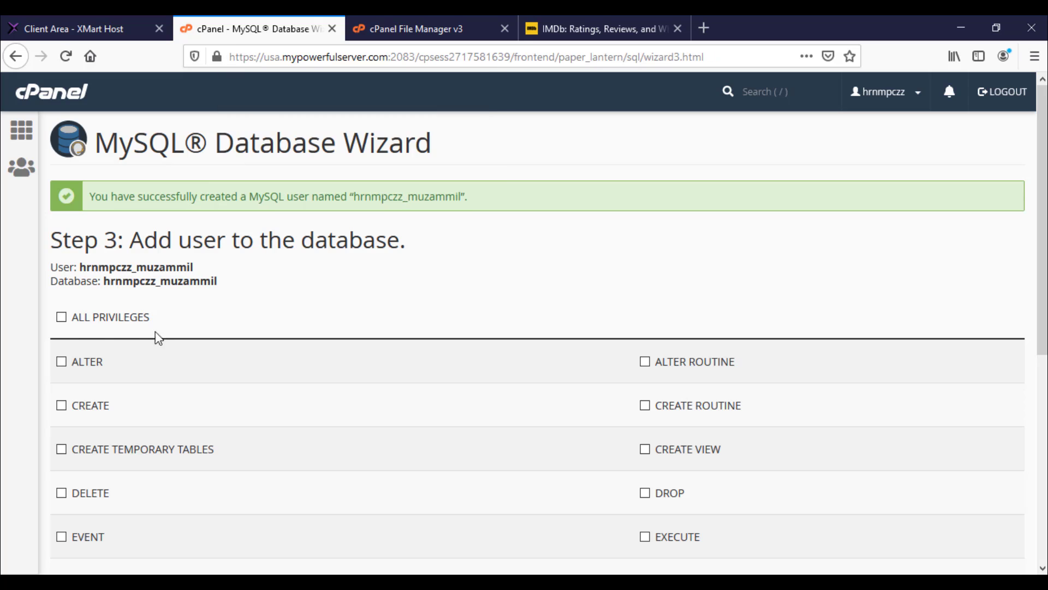
{"action": "left_click", "coordinate": [61, 317]}
{"action": "scroll", "coordinate": [133, 346], "scroll_direction": "down", "scroll_amount": 6}
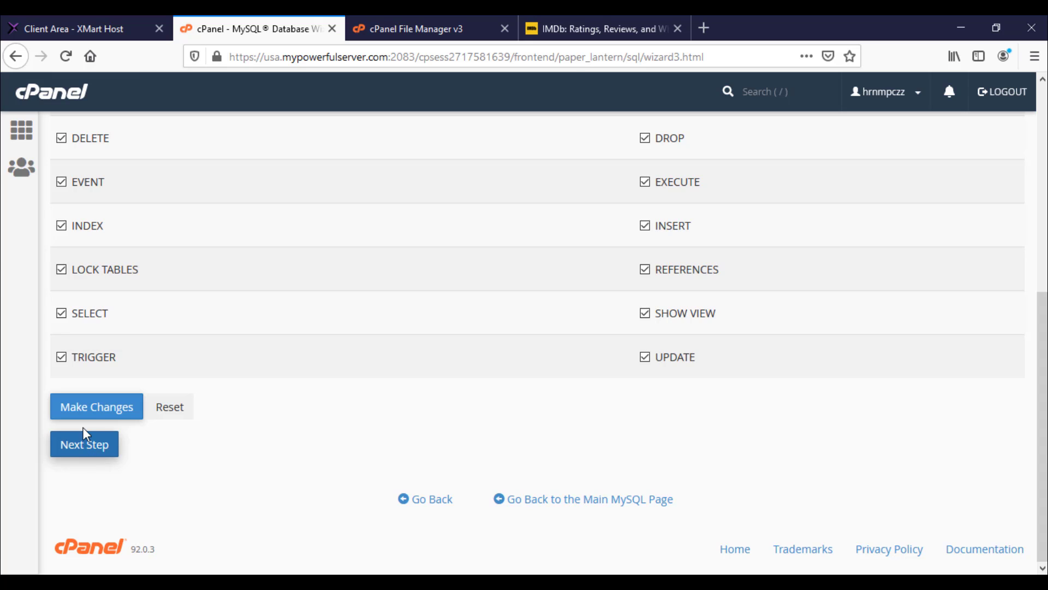
{"action": "left_click", "coordinate": [90, 415]}
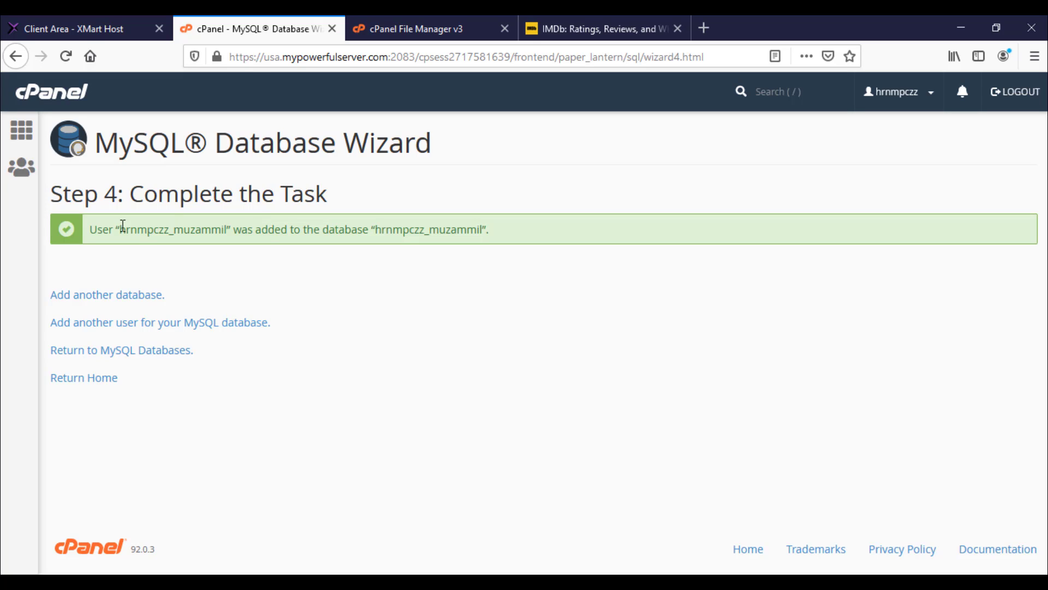
Step: Save the full database user name under the password in Notepad++, then return to cPanel home
{"action": "left_click_drag", "start_coordinate": [120, 231], "coordinate": [228, 231]}
{"action": "key", "text": "ctrl+c"}
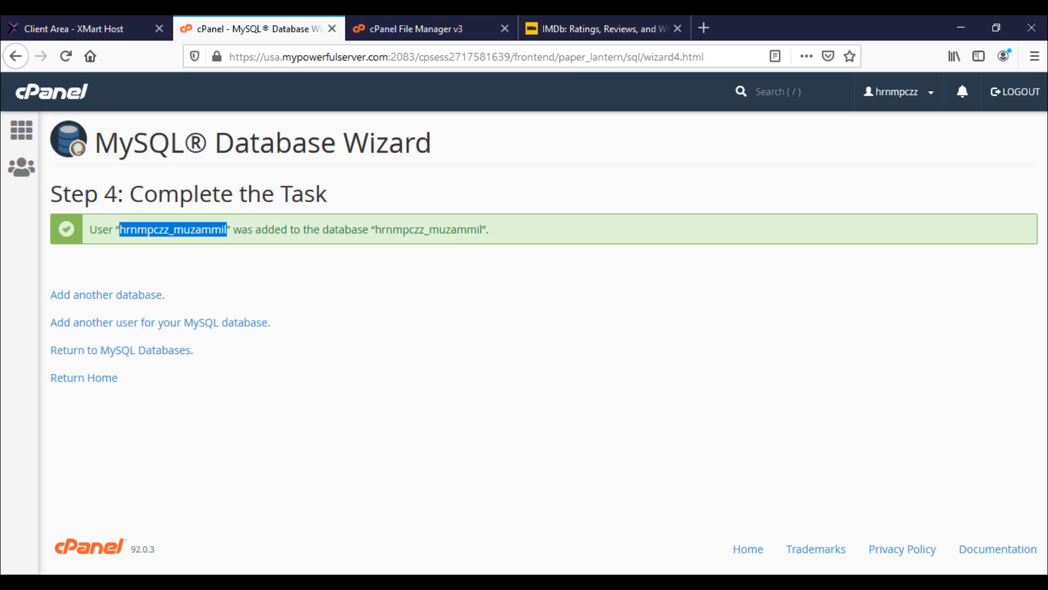
{"action": "key", "text": "alt+Tab"}
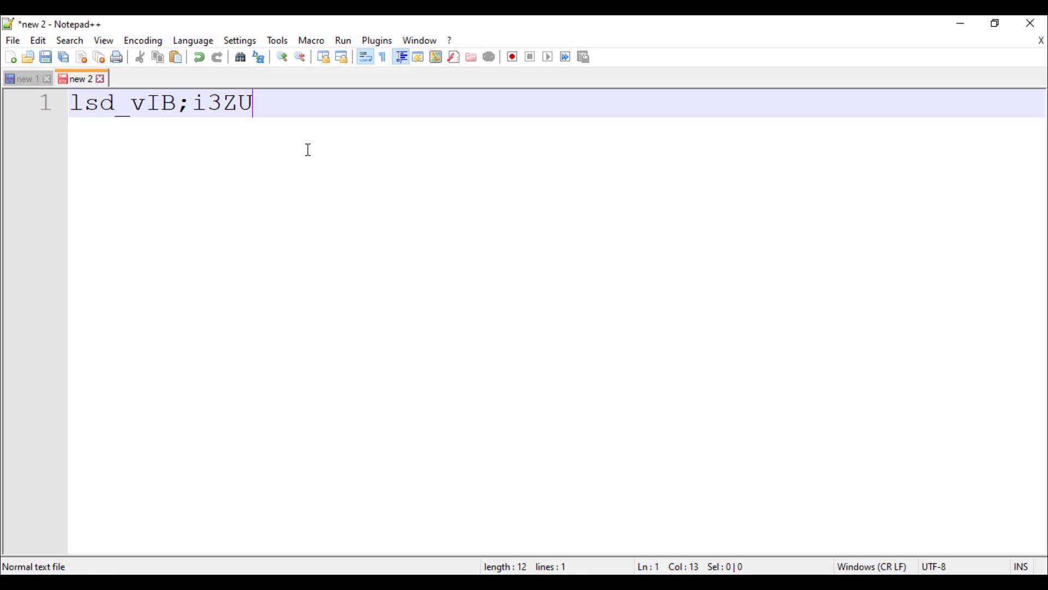
{"action": "key", "text": "Return"}
{"action": "key", "text": "Return"}
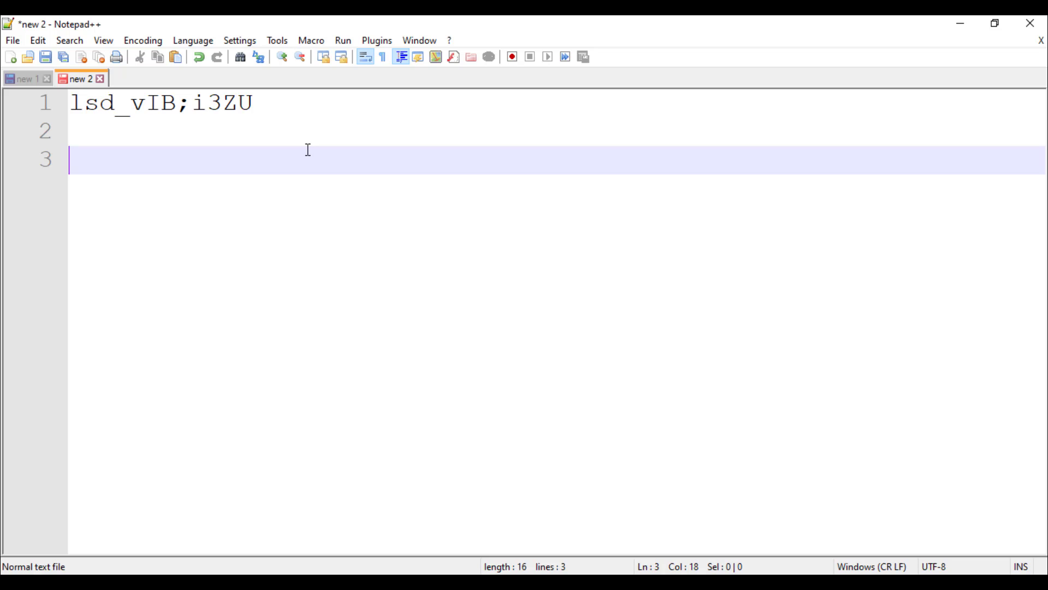
{"action": "key", "text": "ctrl+v"}
{"action": "left_click", "coordinate": [963, 26]}
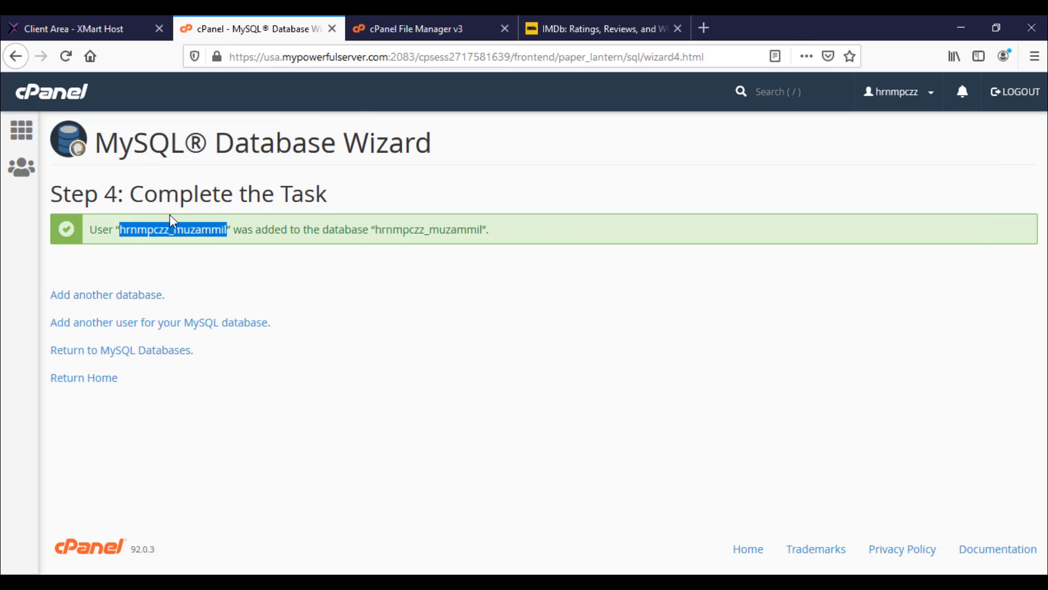
{"action": "left_click", "coordinate": [105, 378]}
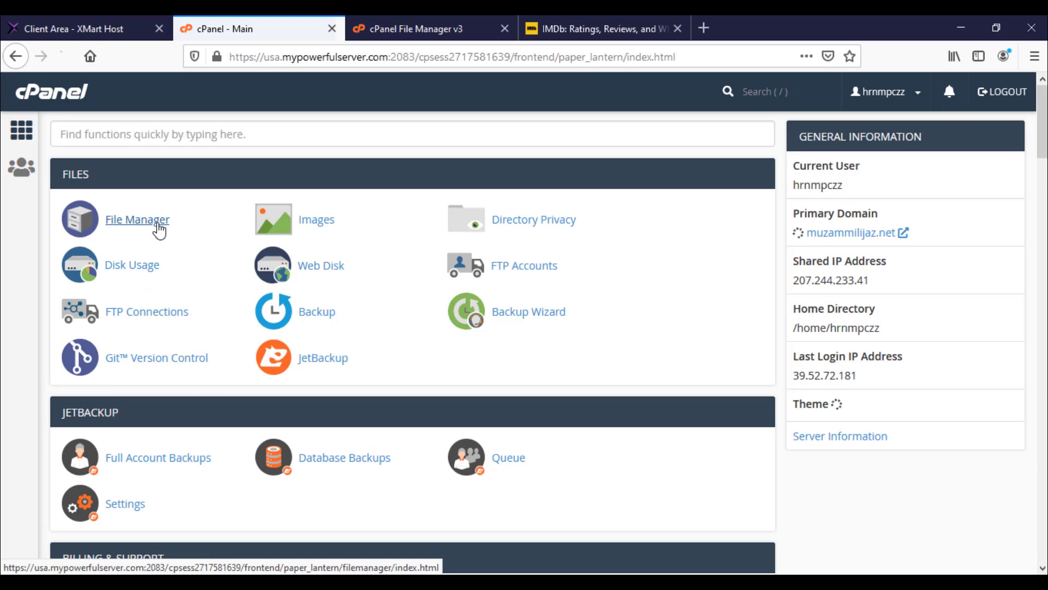
Step: Open public_html in File Manager and launch its Upload page
{"action": "left_click", "coordinate": [158, 230]}
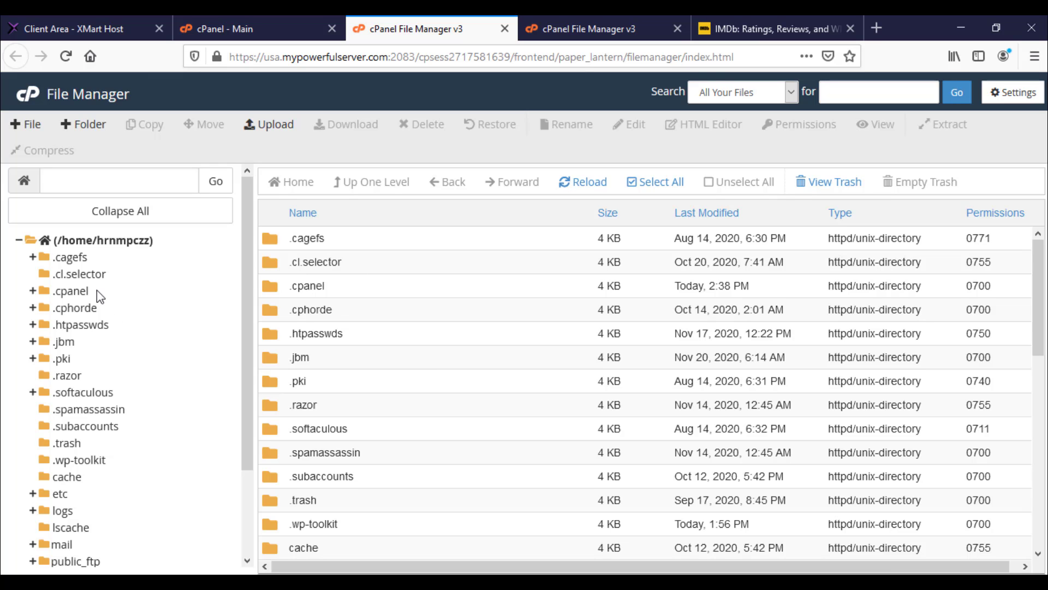
{"action": "scroll", "coordinate": [297, 304], "scroll_direction": "down", "scroll_amount": 7}
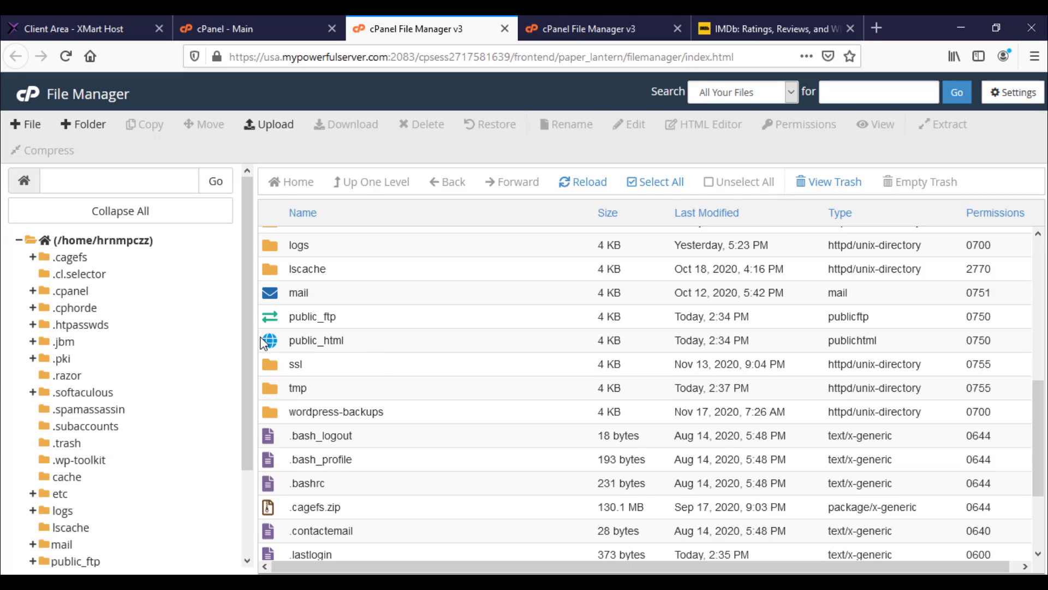
{"action": "double_click", "coordinate": [261, 341]}
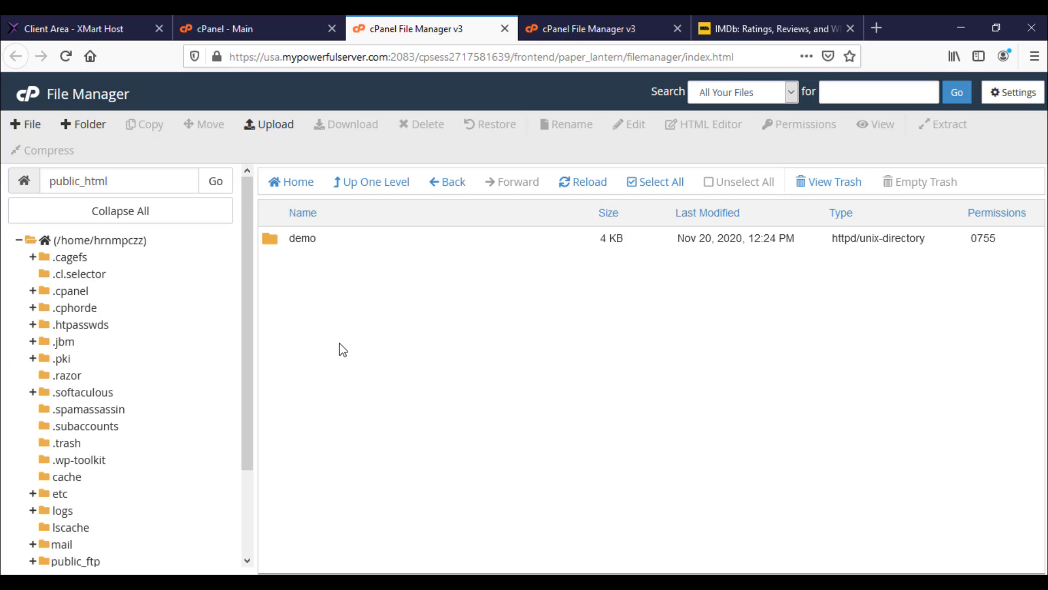
{"action": "left_click", "coordinate": [265, 127]}
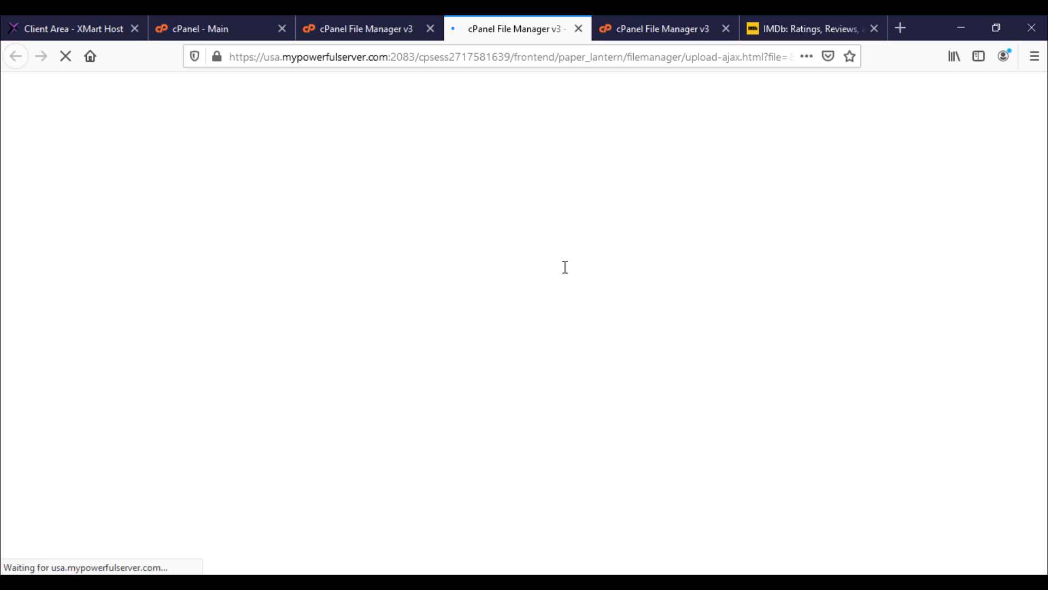
Step: Upload website.zip from the desktop's New folder and return to the public_html listing
{"action": "left_click", "coordinate": [525, 342]}
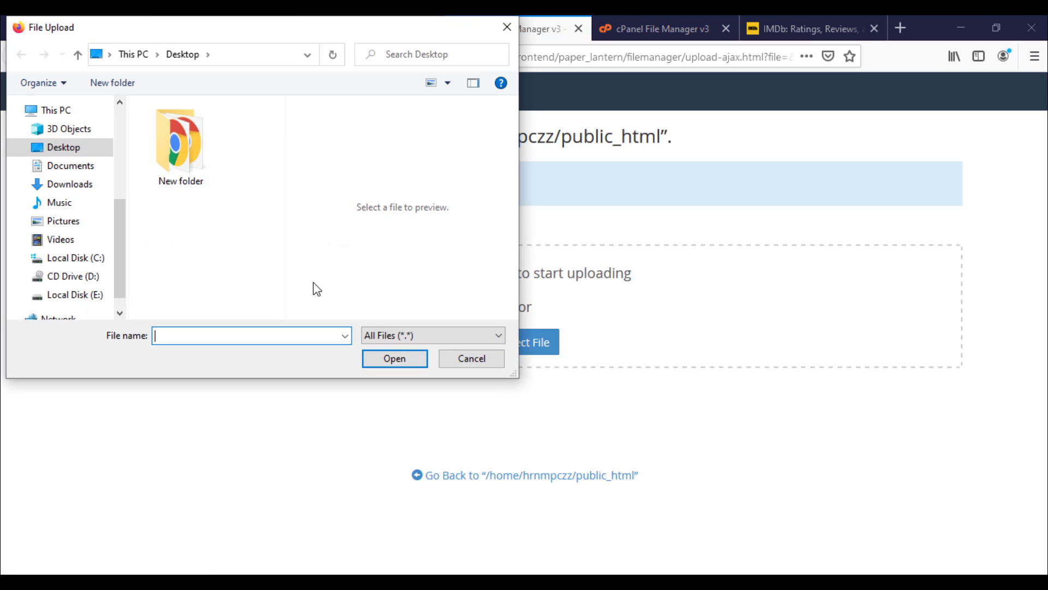
{"action": "double_click", "coordinate": [176, 165]}
{"action": "double_click", "coordinate": [176, 193]}
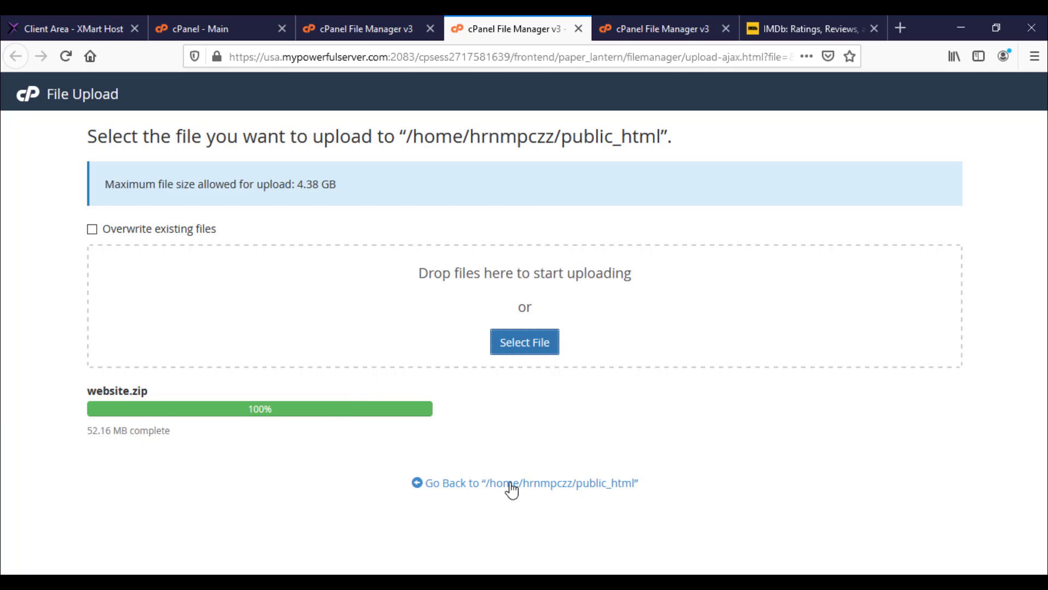
{"action": "double_click", "coordinate": [159, 432]}
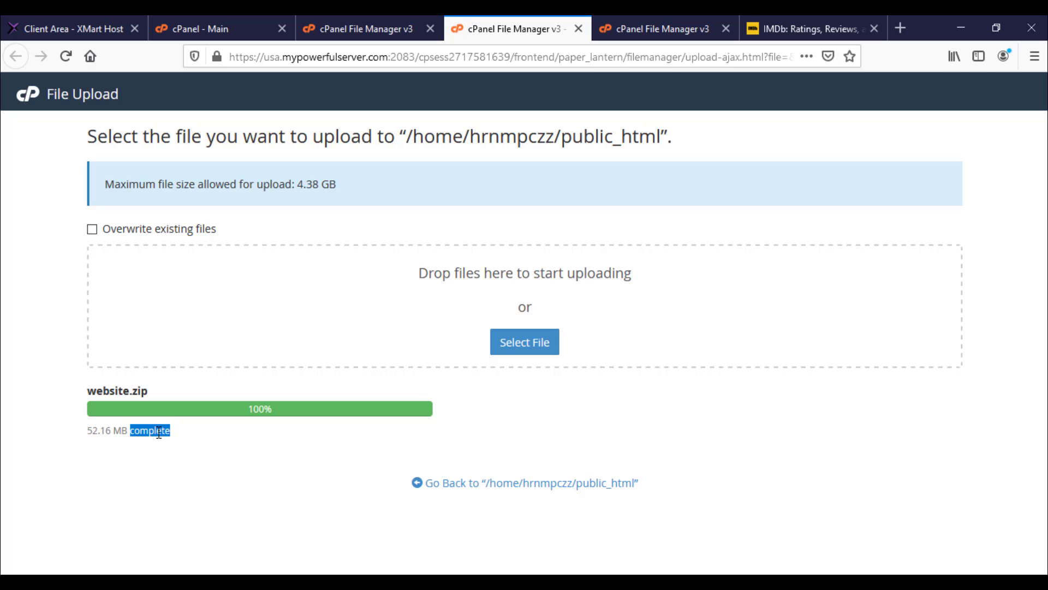
{"action": "left_click", "coordinate": [516, 486]}
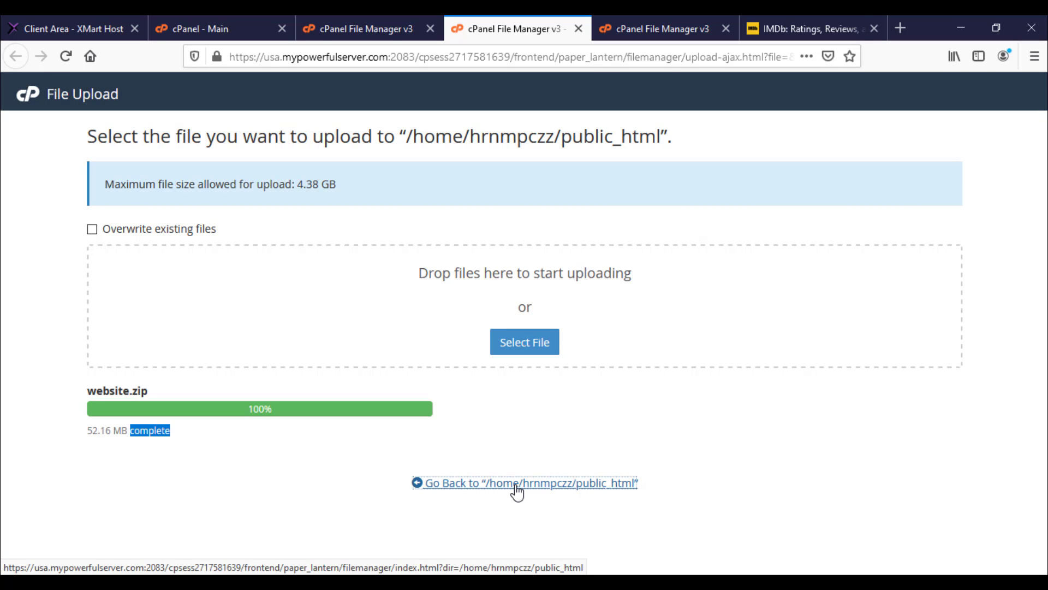
{"action": "left_click", "coordinate": [516, 484]}
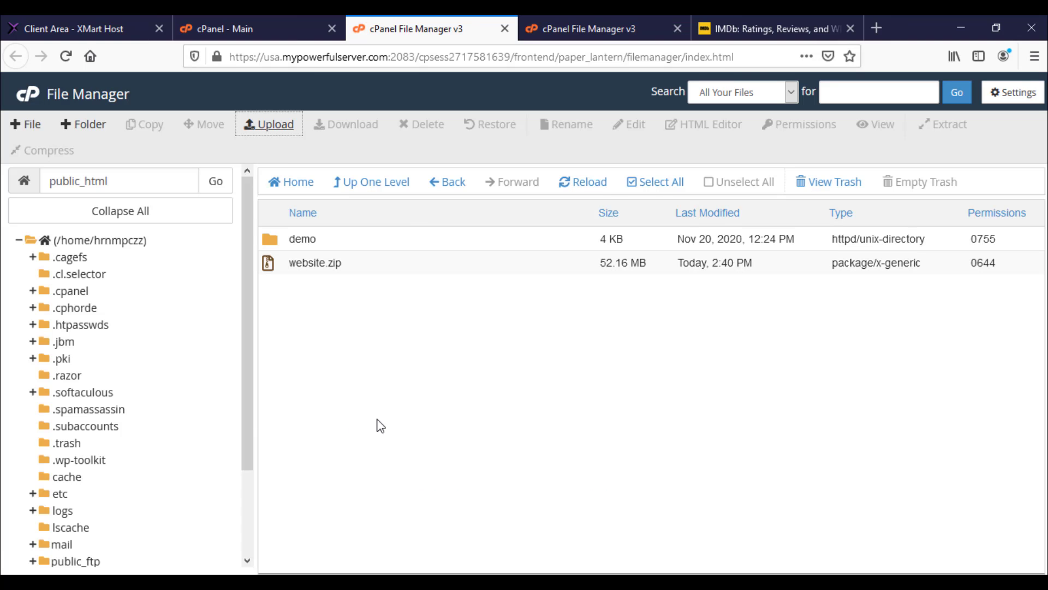
Step: Extract website.zip into public_html, adding app, vendor and index.php, then switch to the IMDb tab
{"action": "right_click", "coordinate": [301, 264]}
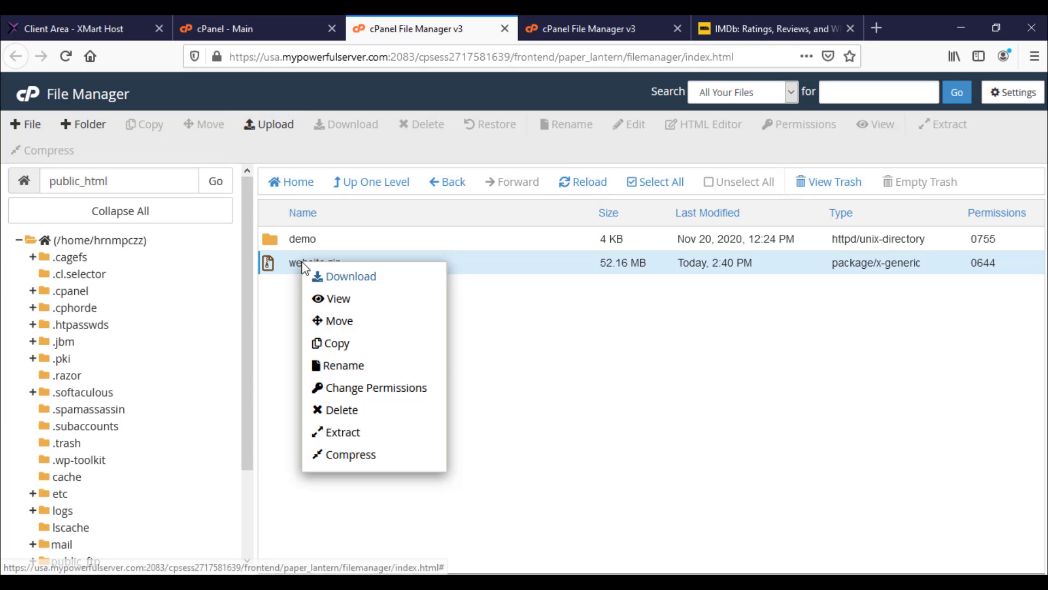
{"action": "left_click", "coordinate": [342, 434]}
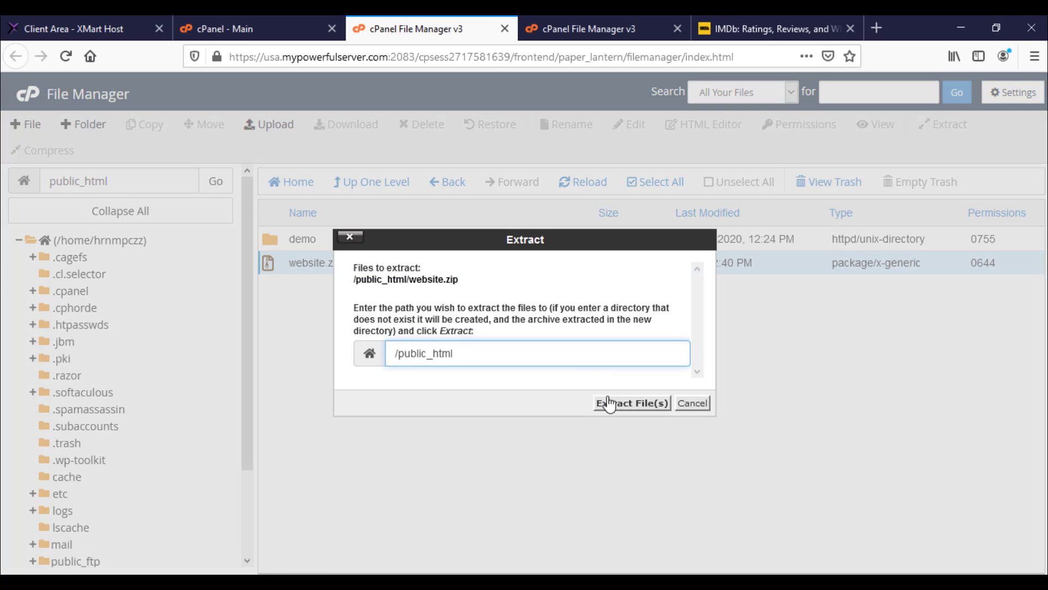
{"action": "left_click", "coordinate": [605, 403]}
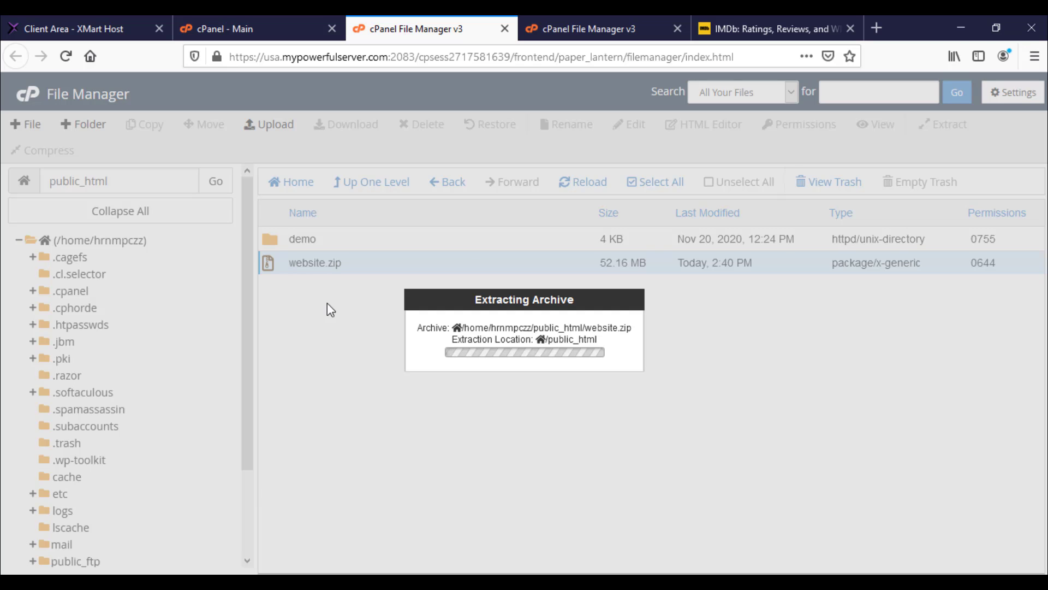
{"action": "left_click", "coordinate": [771, 480]}
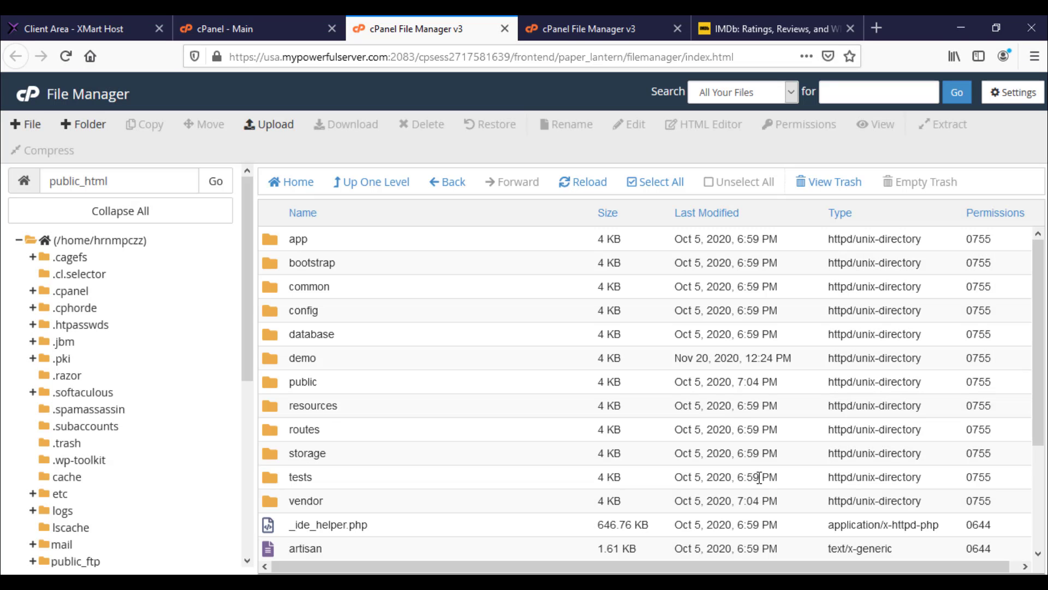
{"action": "scroll", "coordinate": [486, 387], "scroll_direction": "down", "scroll_amount": 3}
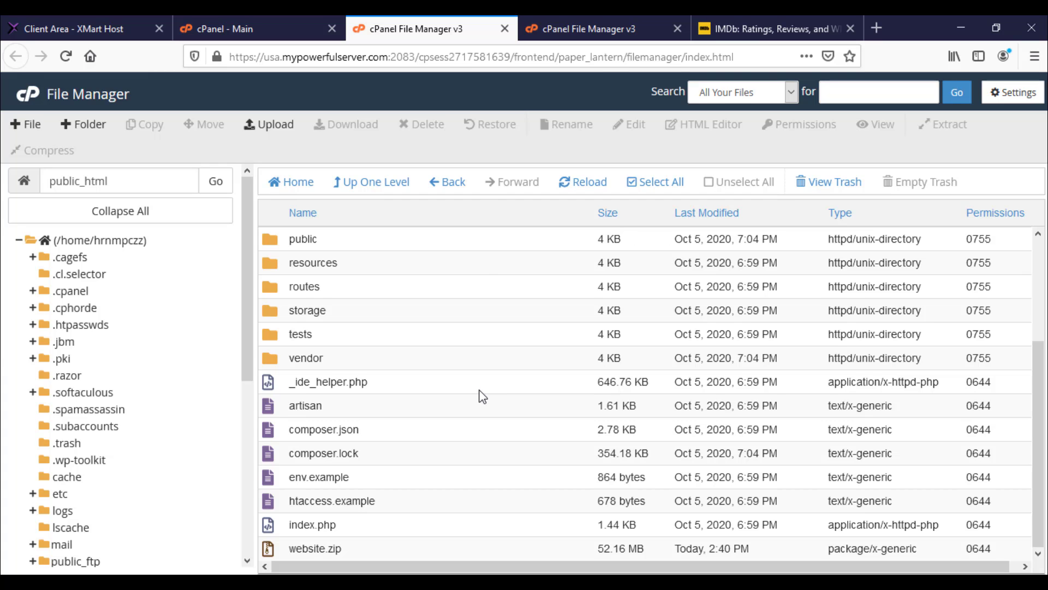
{"action": "left_click", "coordinate": [731, 22]}
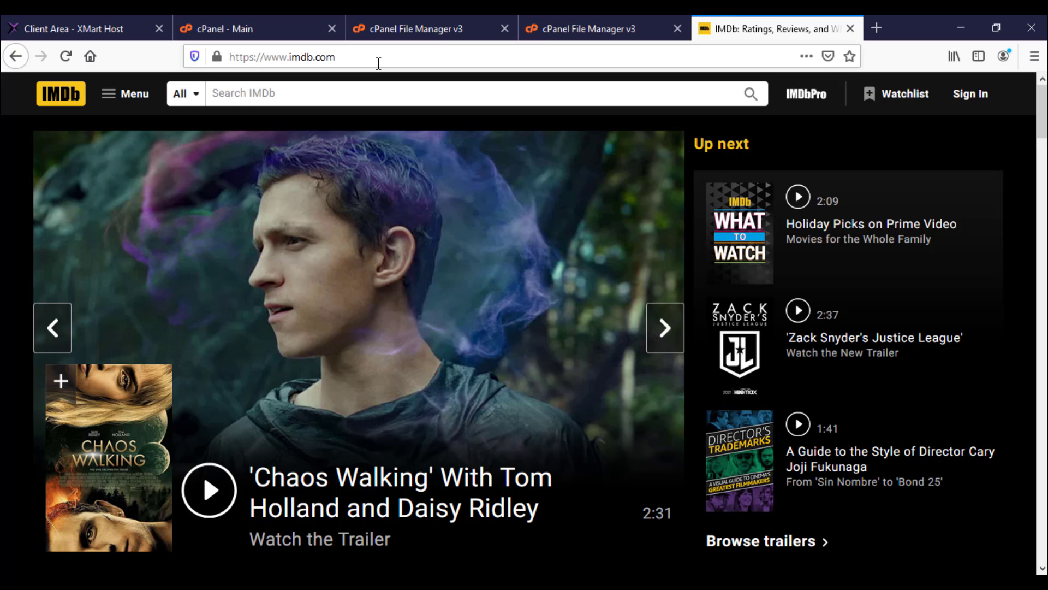
Step: Load the new site's root address in the IMDb tab to start the MTDB installer
{"action": "left_click", "coordinate": [528, 55]}
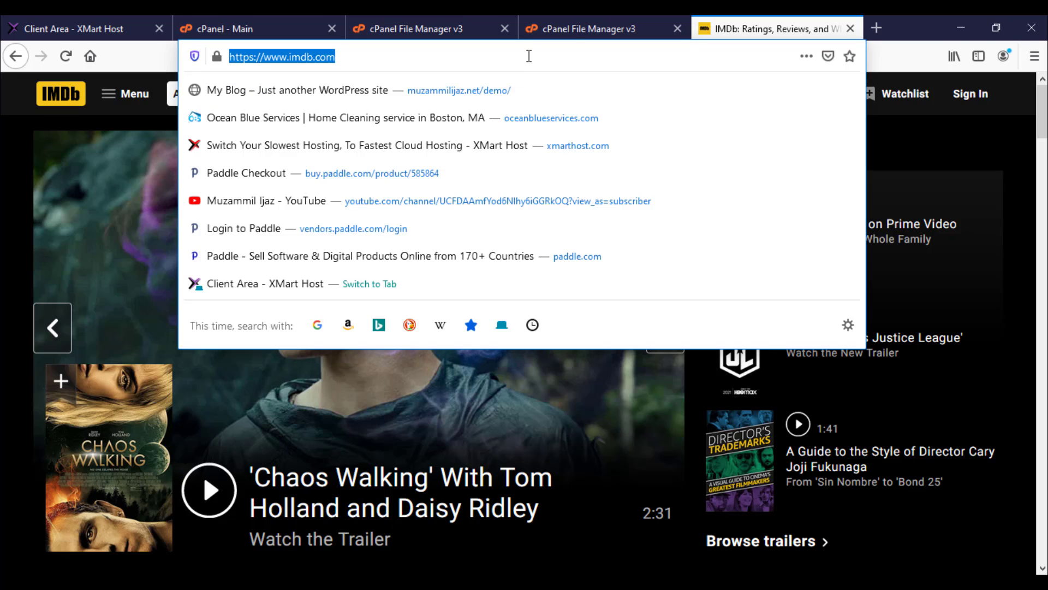
{"action": "type", "text": "muza"}
{"action": "key", "text": "Delete"}
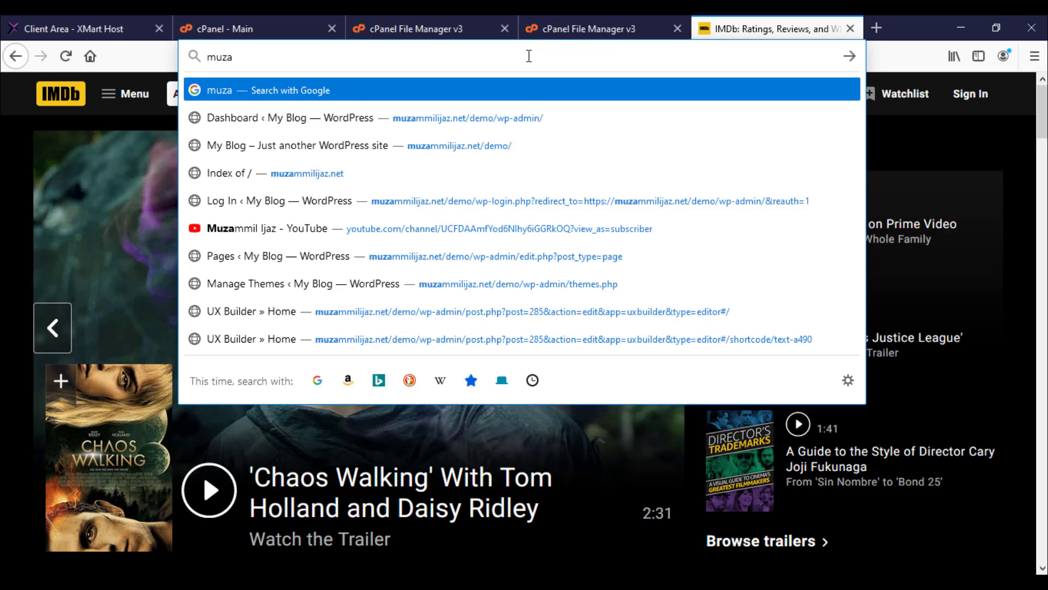
{"action": "key", "text": "BackSpace"}
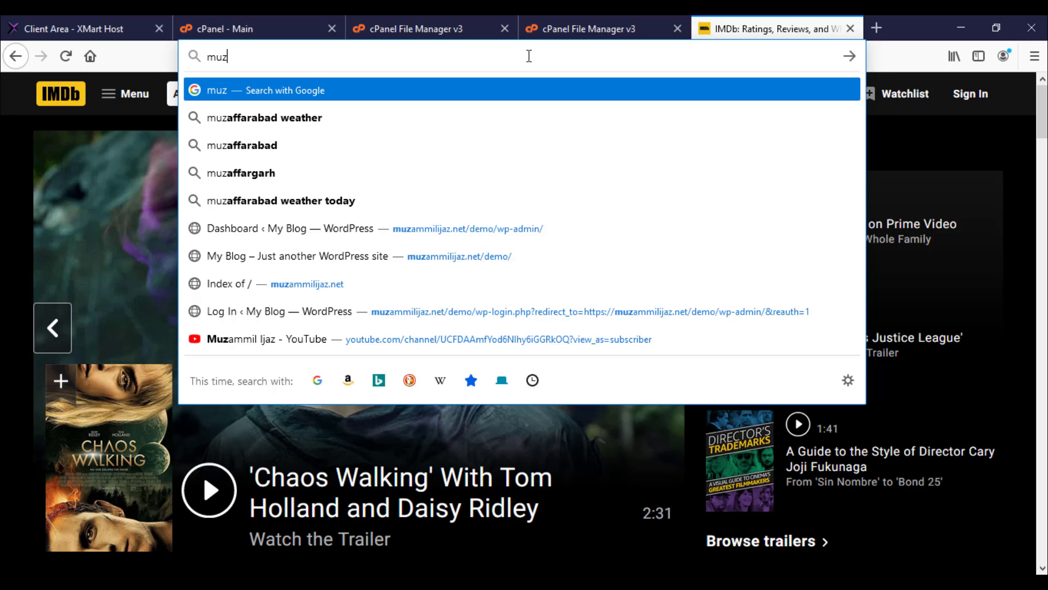
{"action": "key", "text": "Down"}
{"action": "key", "text": "Down"}
{"action": "key", "text": "Down"}
{"action": "key", "text": "Down"}
{"action": "key", "text": "Down"}
{"action": "key", "text": "Down"}
{"action": "key", "text": "Down"}
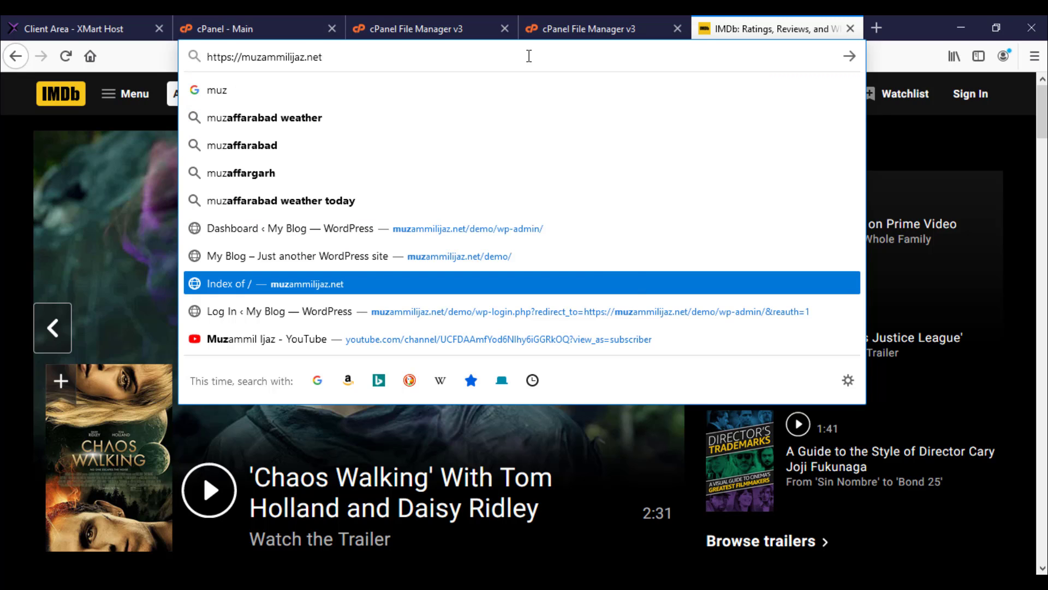
{"action": "key", "text": "Return"}
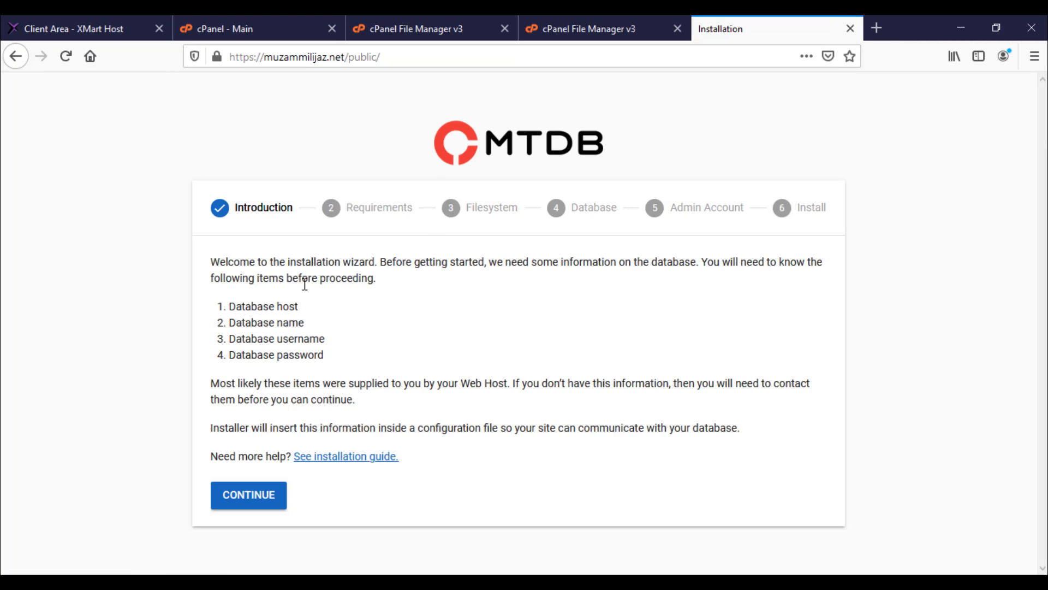
Step: Continue past the MTDB Introduction, Requirements and Filesystem checks to the Database connection form
{"action": "left_click", "coordinate": [250, 501]}
{"action": "scroll", "coordinate": [702, 273], "scroll_direction": "down", "scroll_amount": 3}
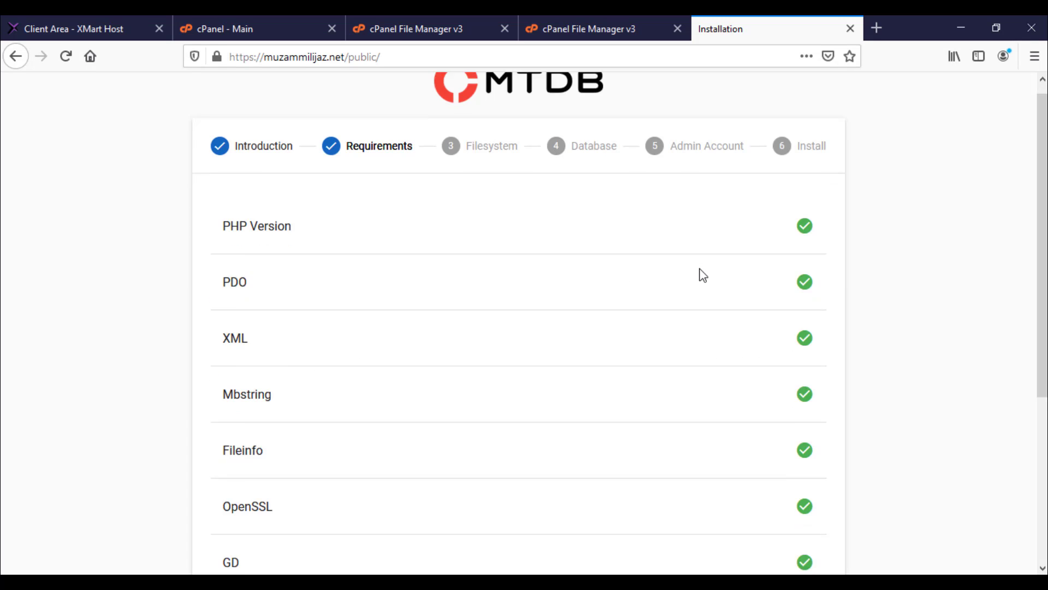
{"action": "scroll", "coordinate": [803, 224], "scroll_direction": "down", "scroll_amount": 2}
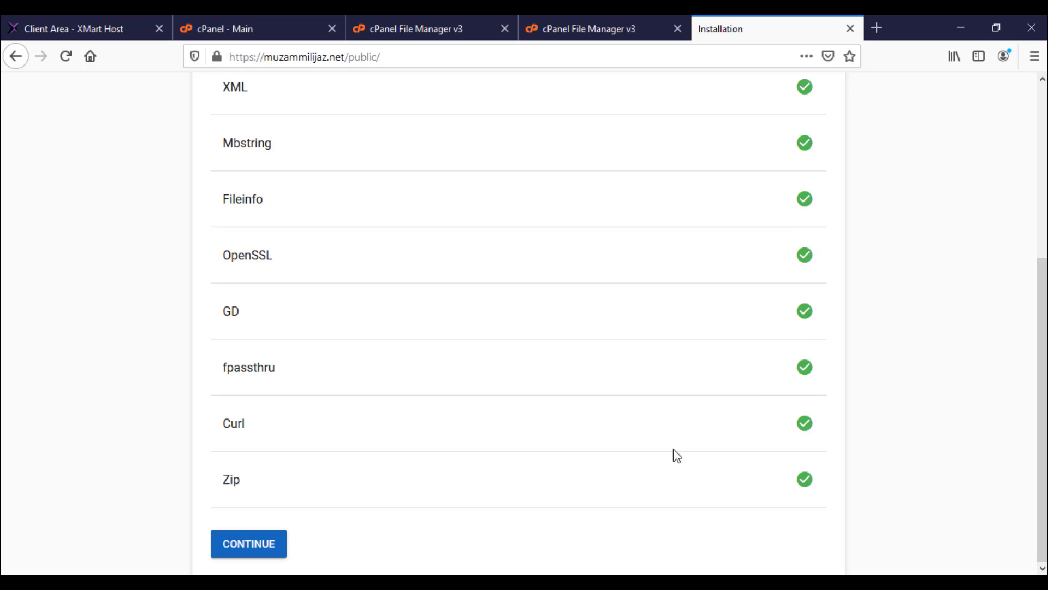
{"action": "scroll", "coordinate": [764, 256], "scroll_direction": "up", "scroll_amount": 5}
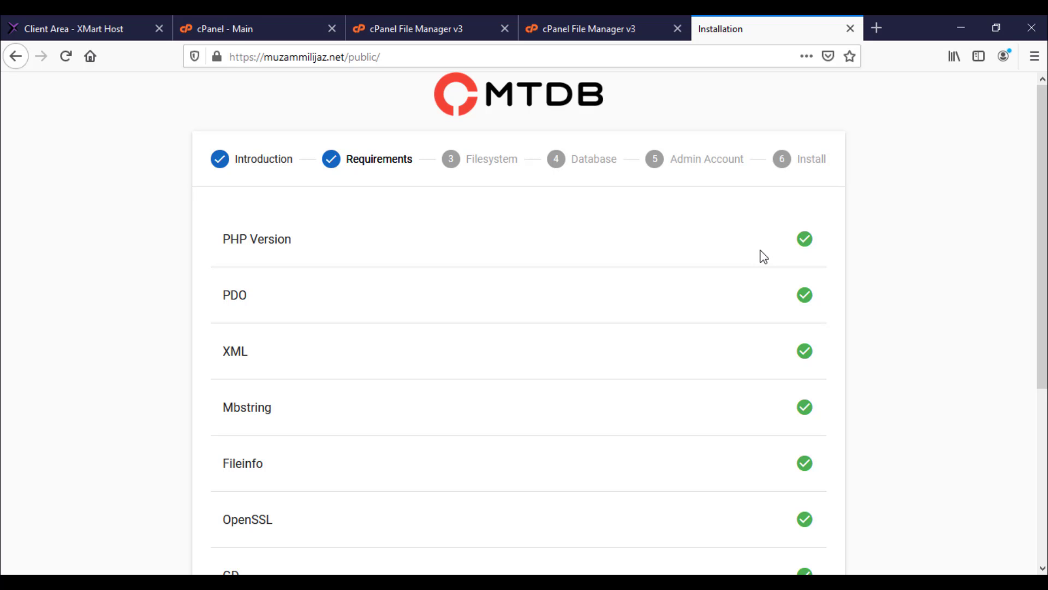
{"action": "scroll", "coordinate": [763, 257], "scroll_direction": "down", "scroll_amount": 5}
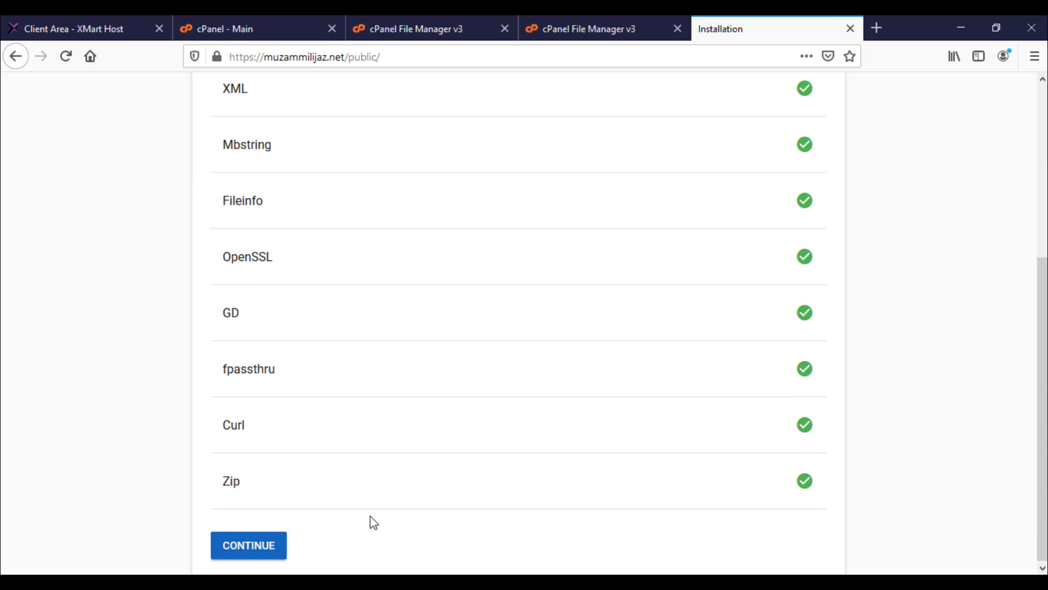
{"action": "left_click", "coordinate": [243, 545]}
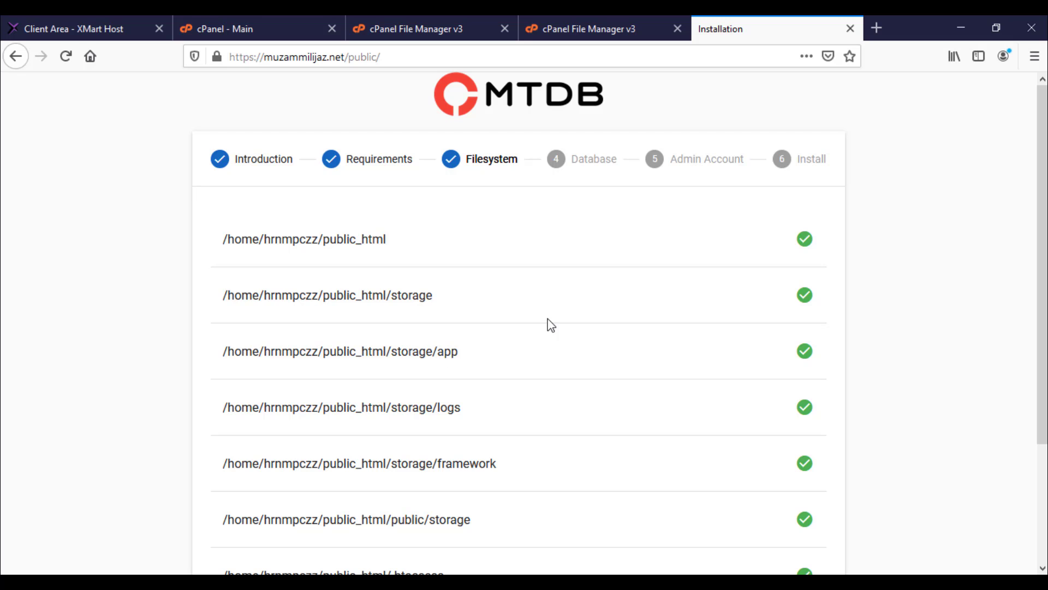
{"action": "scroll", "coordinate": [550, 325], "scroll_direction": "down", "scroll_amount": 3}
{"action": "scroll", "coordinate": [393, 228], "scroll_direction": "up", "scroll_amount": 3}
{"action": "scroll", "coordinate": [777, 485], "scroll_direction": "down", "scroll_amount": 3}
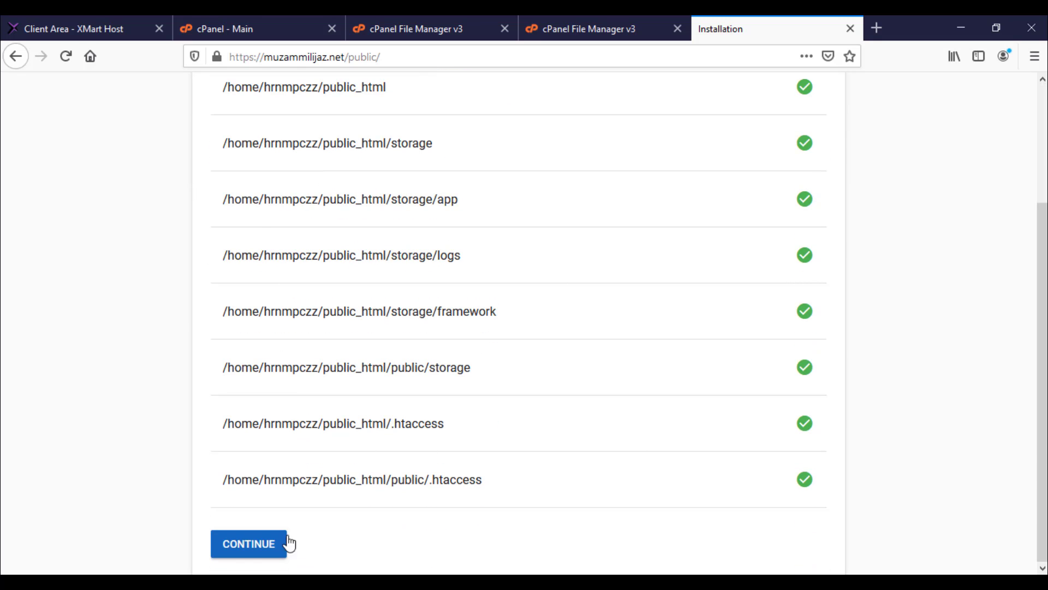
{"action": "left_click", "coordinate": [268, 556]}
{"action": "scroll", "coordinate": [305, 327], "scroll_direction": "up", "scroll_amount": 2}
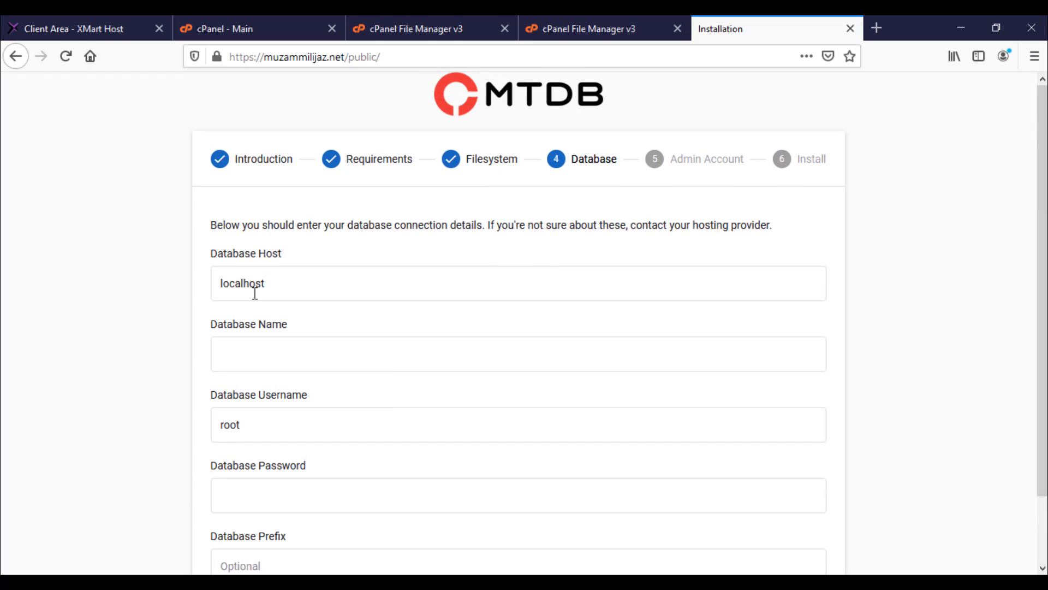
Step: Fill the Database Name and Database Password fields with the values from the notes
{"action": "left_click", "coordinate": [261, 350]}
{"action": "key", "text": "alt+Tab"}
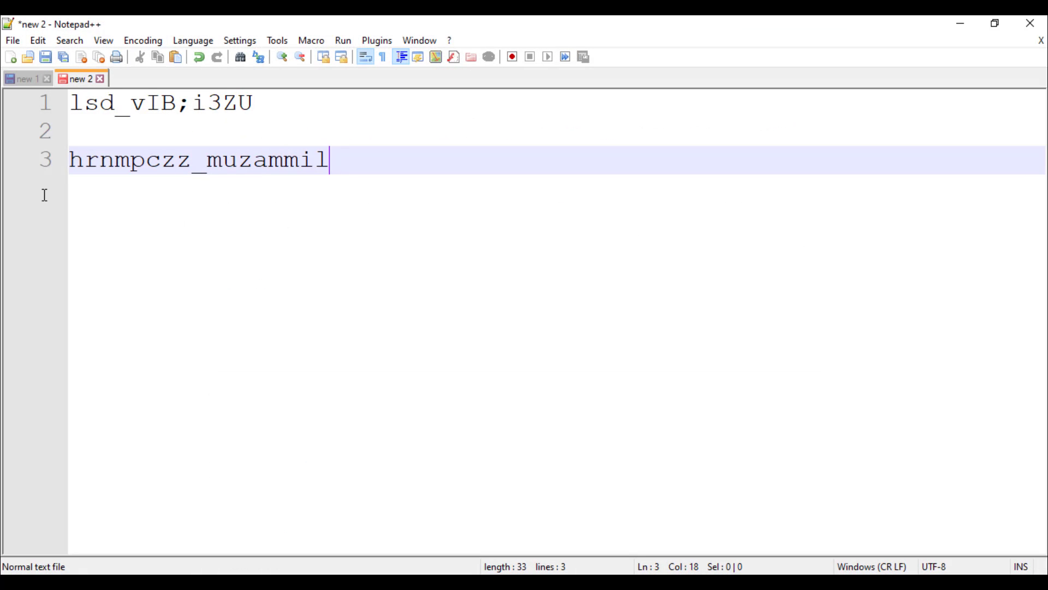
{"action": "double_click", "coordinate": [111, 161]}
{"action": "key", "text": "ctrl+c"}
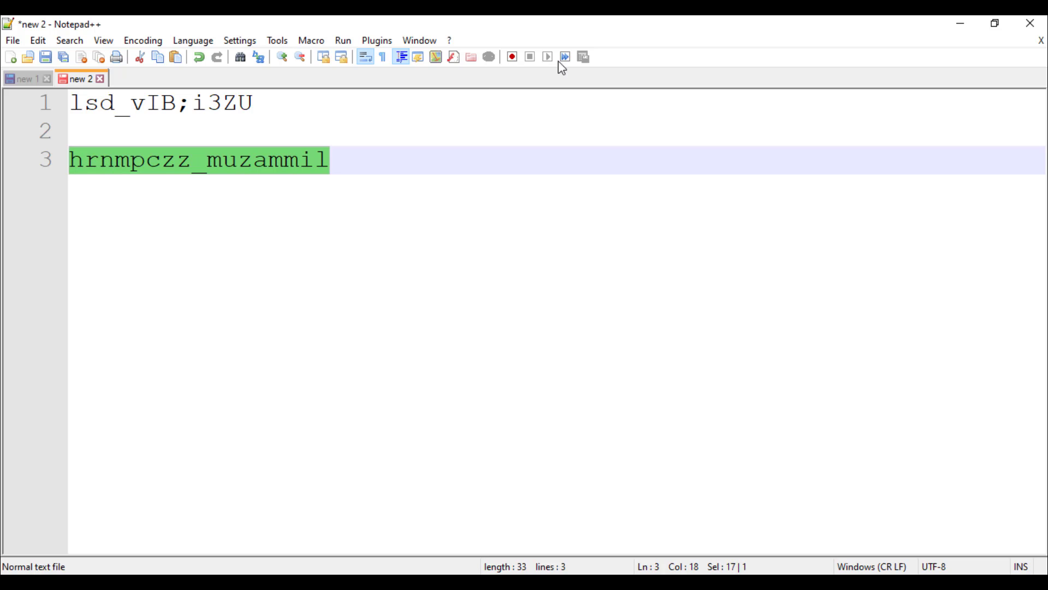
{"action": "left_click", "coordinate": [961, 24]}
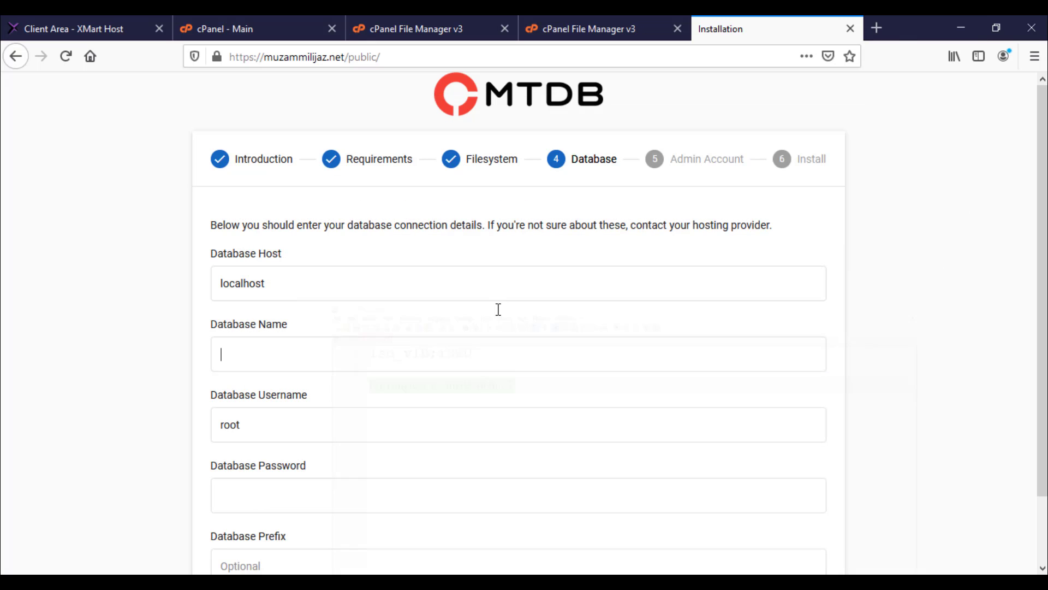
{"action": "left_click", "coordinate": [285, 363]}
{"action": "key", "text": "ctrl+v"}
{"action": "scroll", "coordinate": [286, 363], "scroll_direction": "down", "scroll_amount": 2}
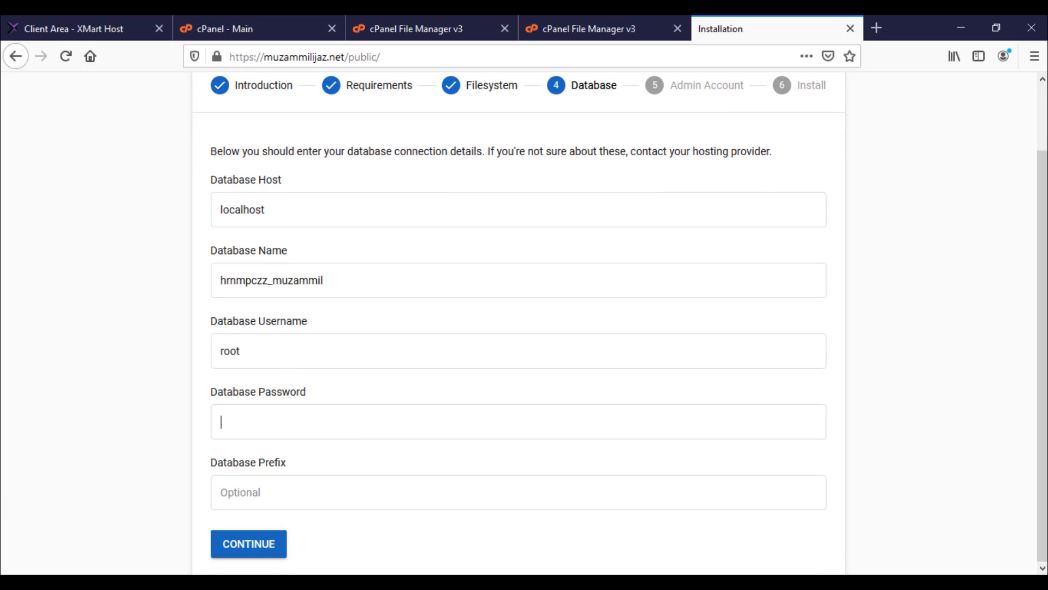
{"action": "key", "text": "alt+Tab"}
{"action": "left_click_drag", "start_coordinate": [271, 105], "coordinate": [23, 107]}
{"action": "key", "text": "ctrl+c"}
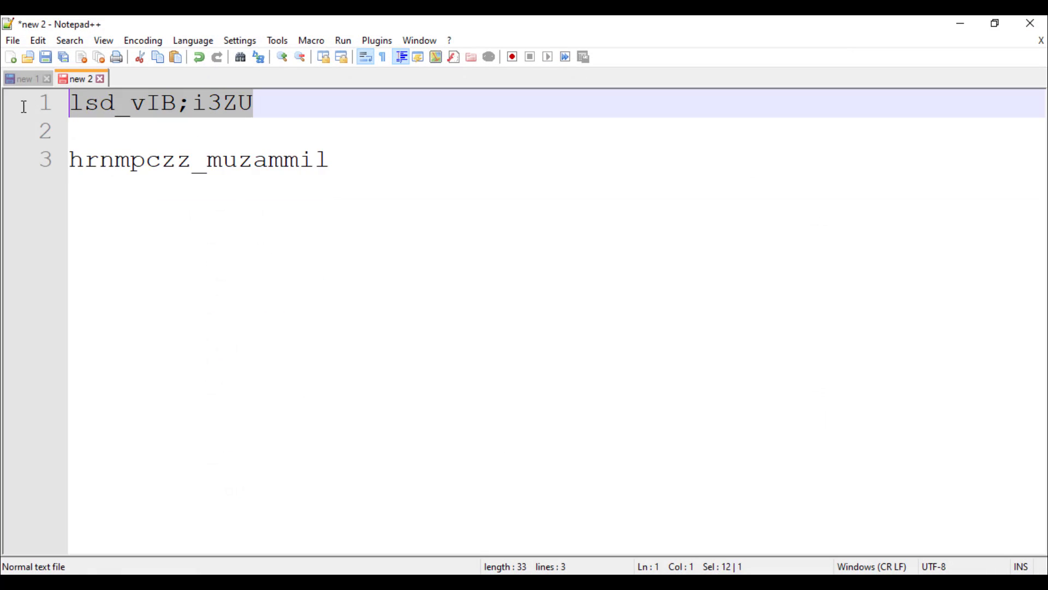
{"action": "left_click", "coordinate": [961, 23]}
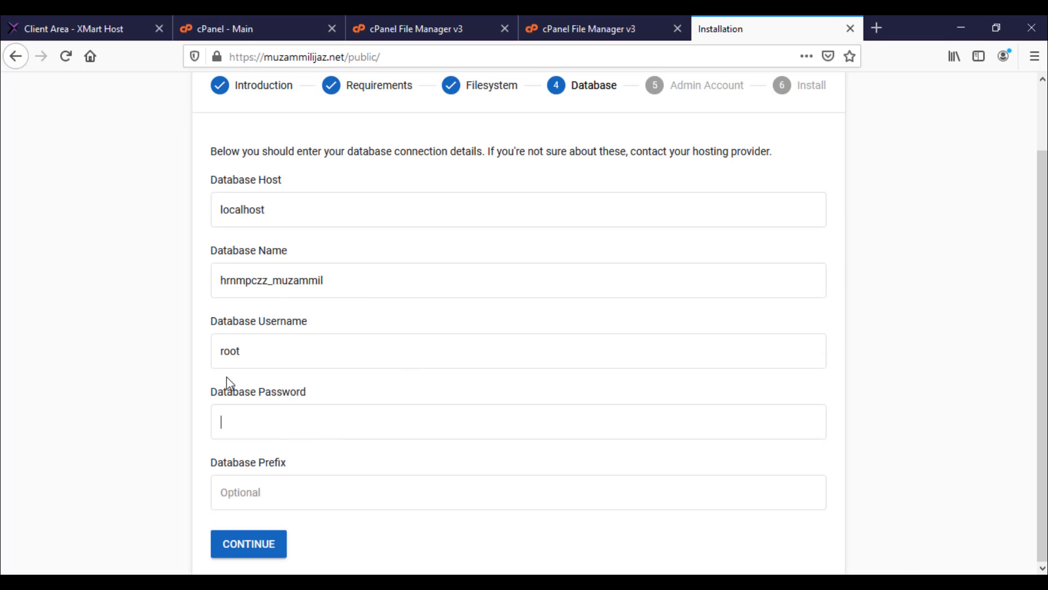
{"action": "left_click", "coordinate": [267, 426]}
{"action": "key", "text": "ctrl+v"}
Step: Replace 'root' in Database Username with the copied database name and submit the connection details
{"action": "left_click_drag", "start_coordinate": [274, 355], "coordinate": [220, 352]}
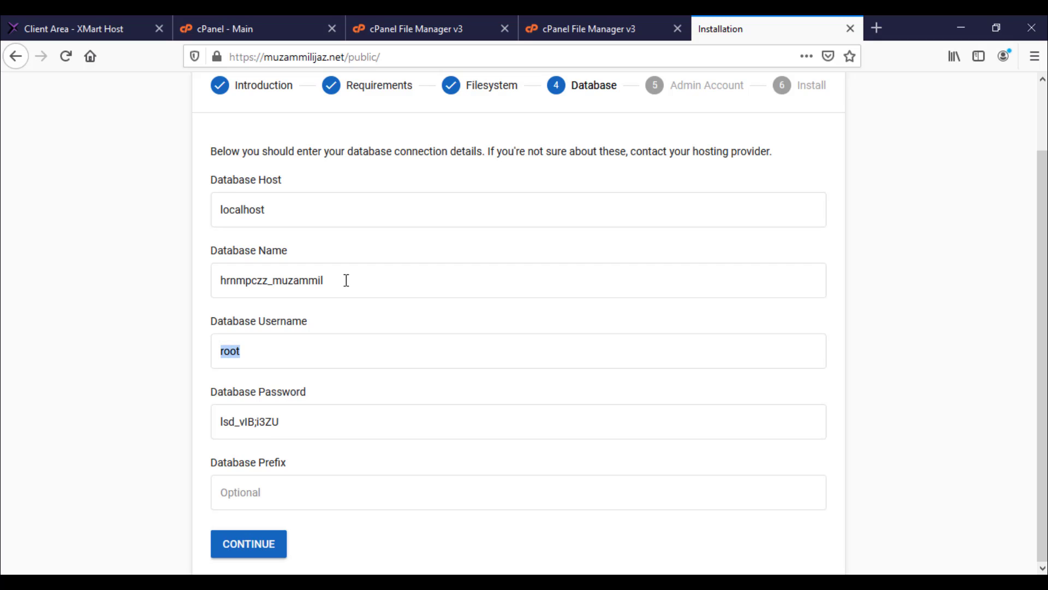
{"action": "left_click", "coordinate": [352, 280]}
{"action": "double_click", "coordinate": [221, 281]}
{"action": "key", "text": "ctrl+c"}
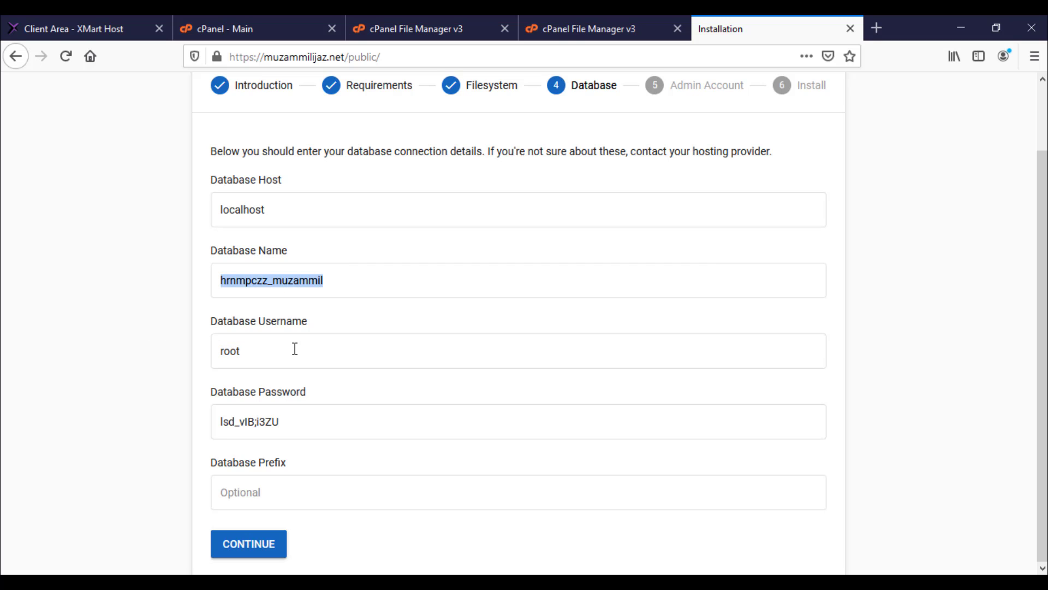
{"action": "left_click_drag", "start_coordinate": [295, 351], "coordinate": [168, 344]}
{"action": "key", "text": "ctrl+v"}
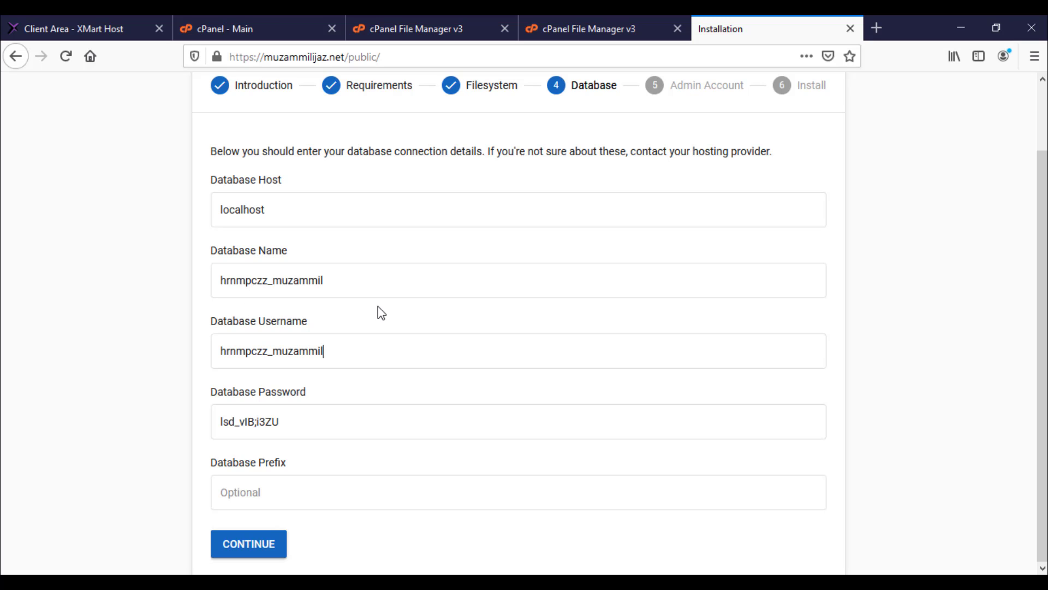
{"action": "left_click", "coordinate": [259, 552]}
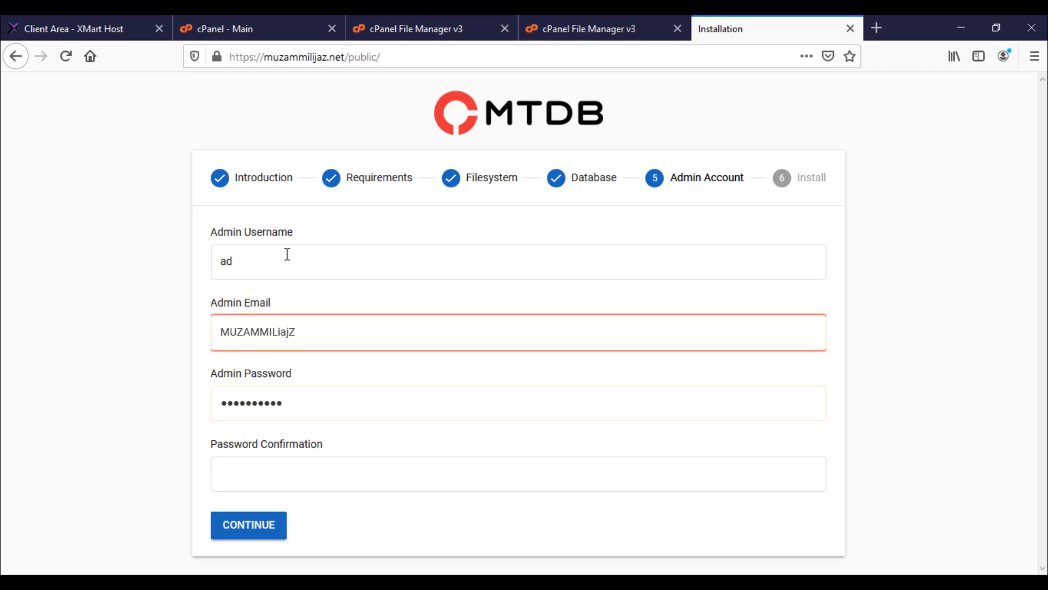
Step: Enter the admin e-mail, password and password confirmation, then continue and start the installation
{"action": "key", "text": "Tab"}
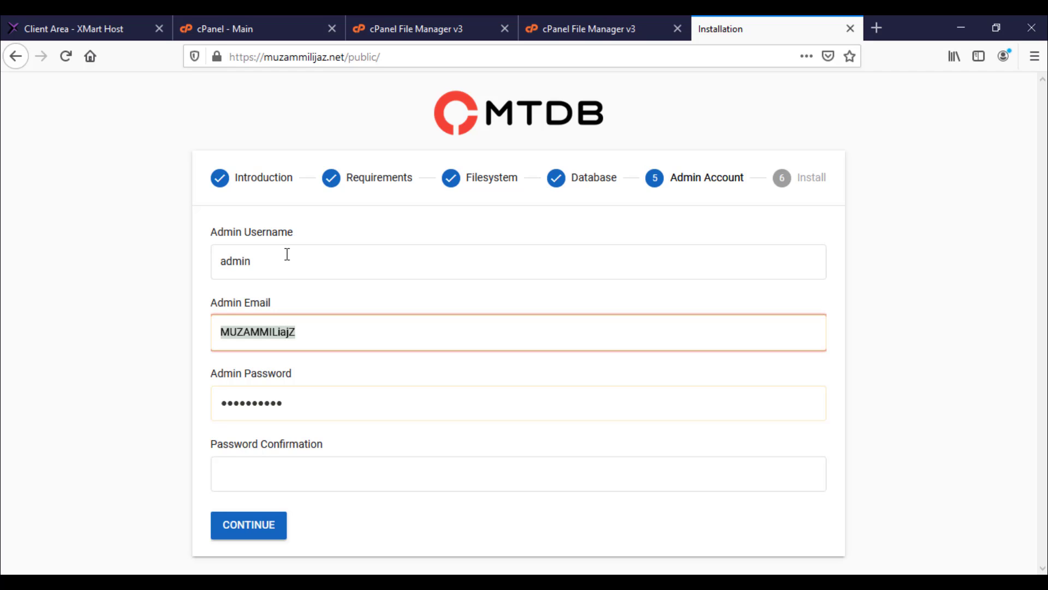
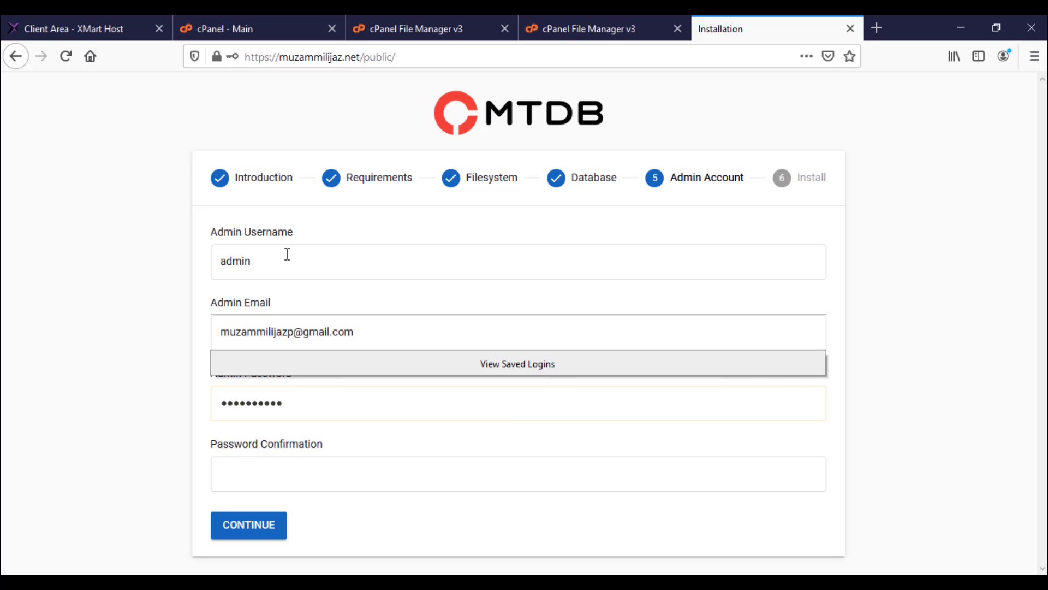
{"action": "key", "text": "Tab"}
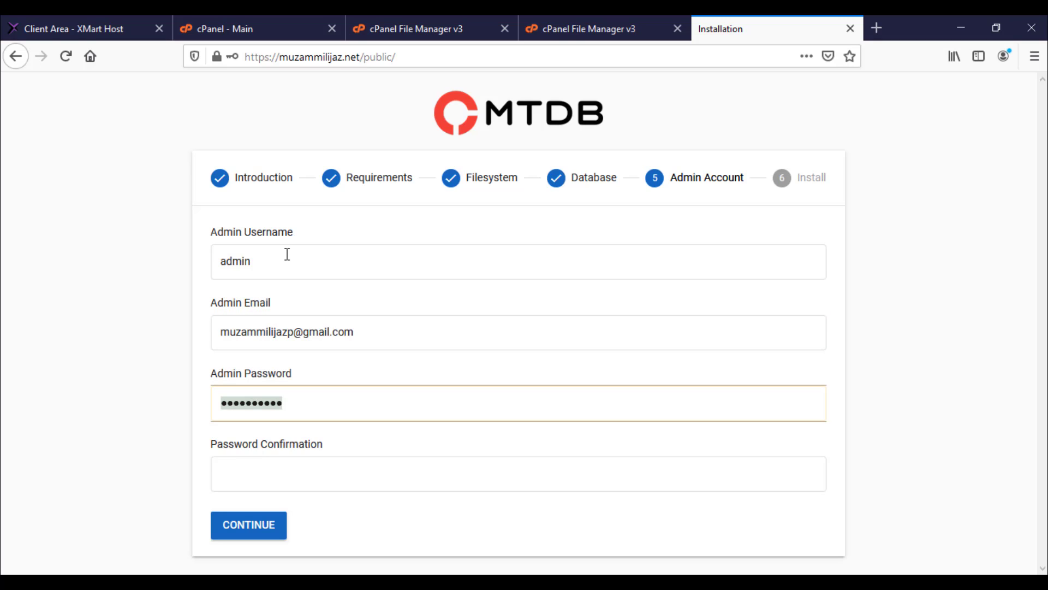
{"action": "type", "text": "12"}
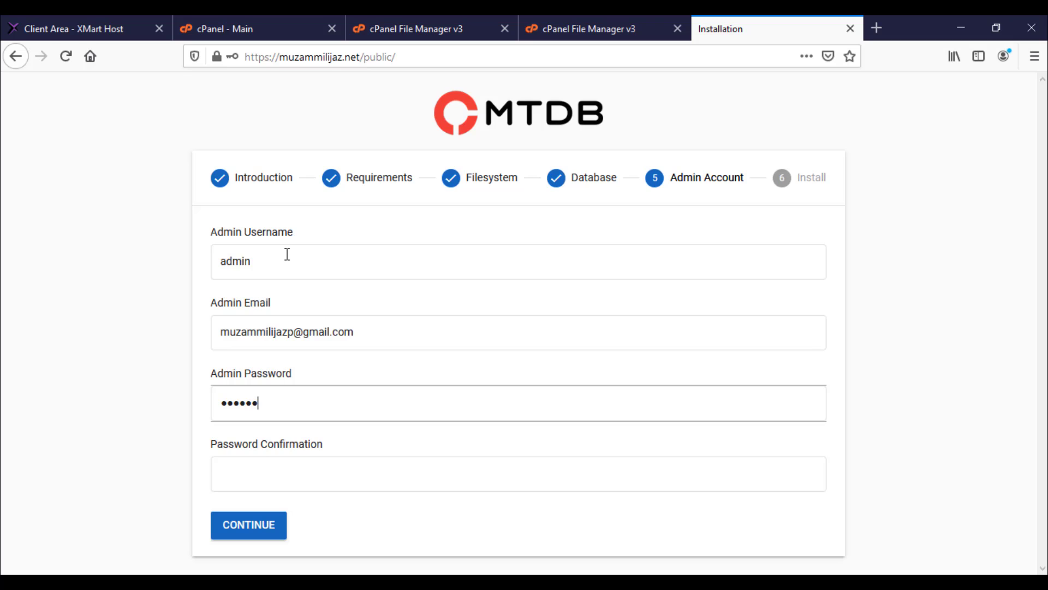
{"action": "left_click", "coordinate": [322, 480]}
{"action": "type", "text": "1"}
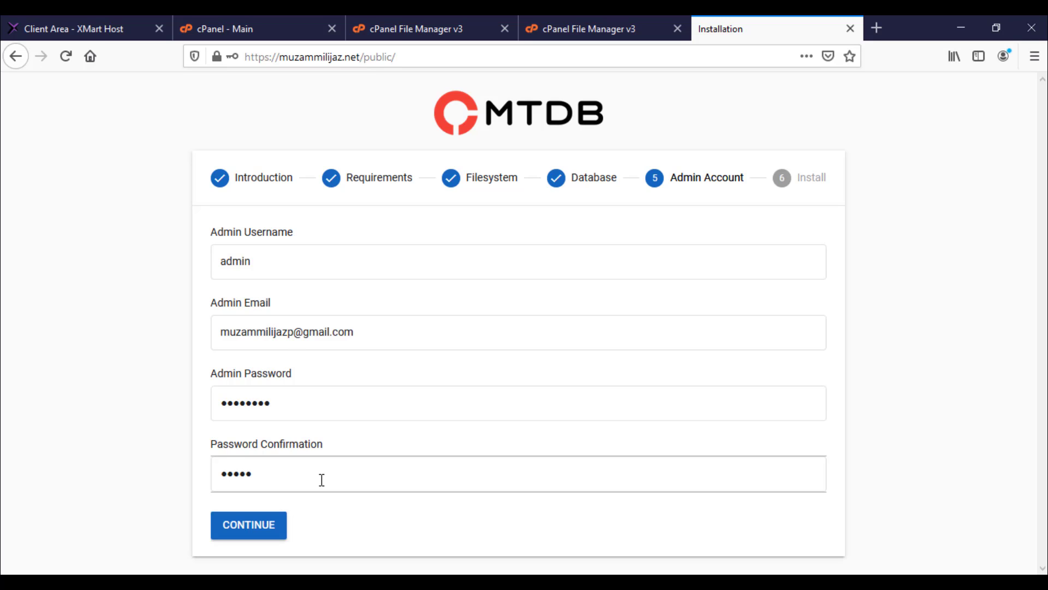
{"action": "left_click", "coordinate": [272, 521]}
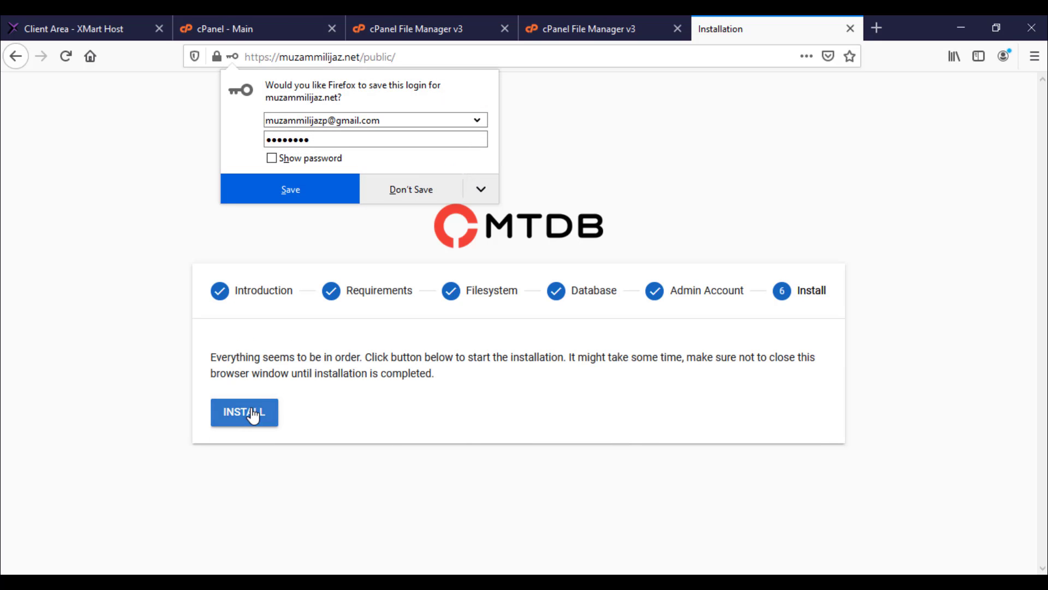
{"action": "left_click", "coordinate": [253, 415]}
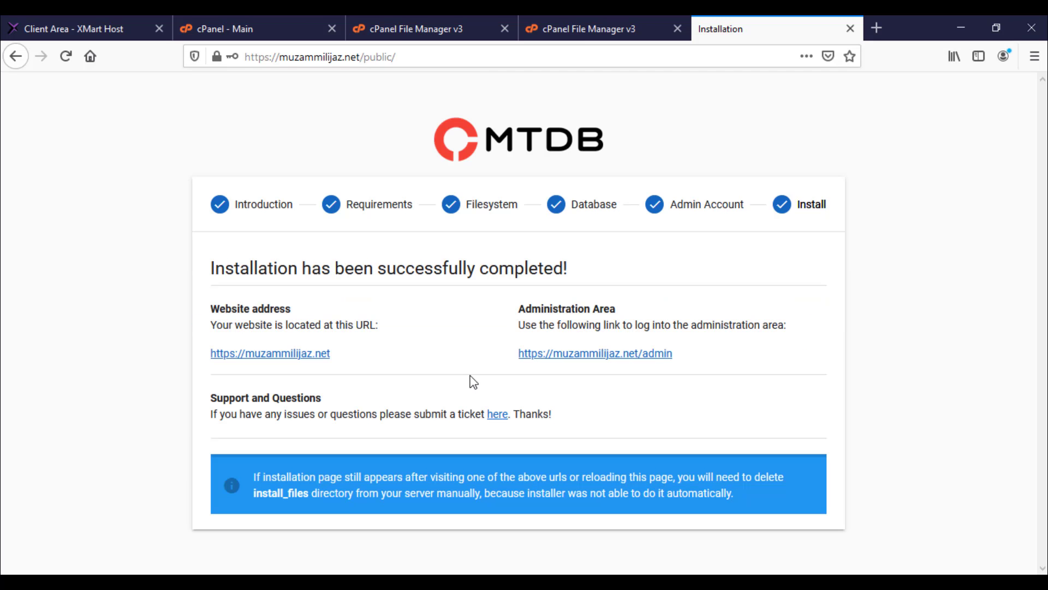
Step: Preview the new MTDb homepage in a new tab, then check the install_files notice on the summary
{"action": "right_click", "coordinate": [323, 359]}
{"action": "left_click", "coordinate": [351, 365]}
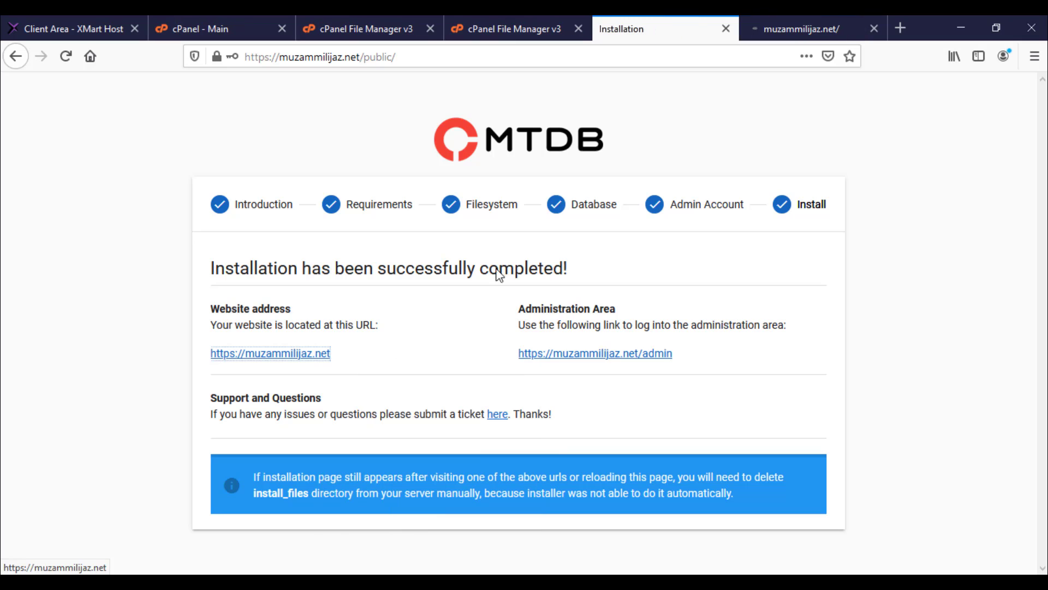
{"action": "left_click", "coordinate": [808, 19]}
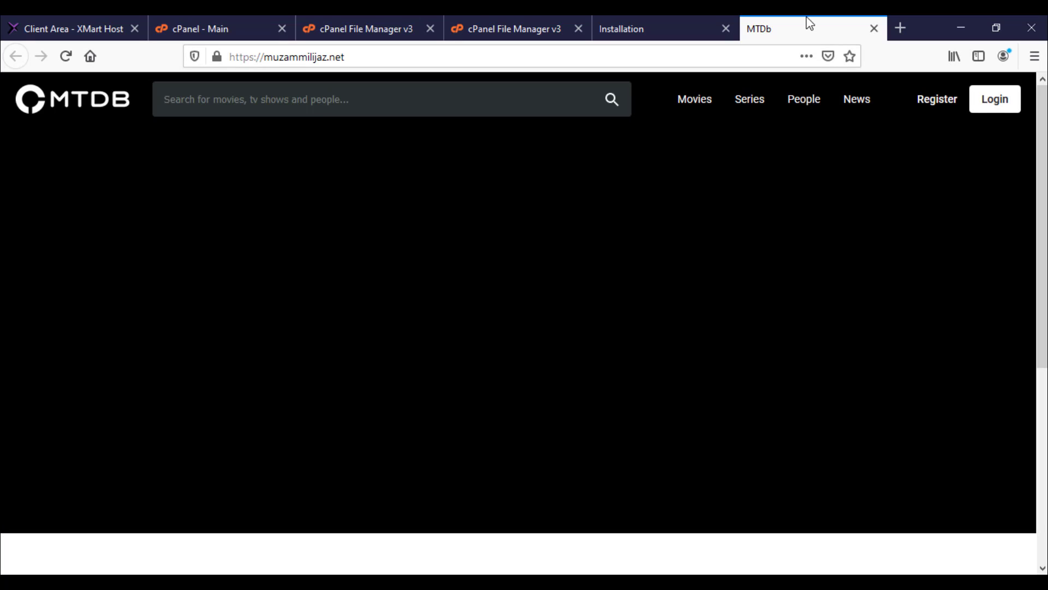
{"action": "scroll", "coordinate": [615, 187], "scroll_direction": "down", "scroll_amount": 5}
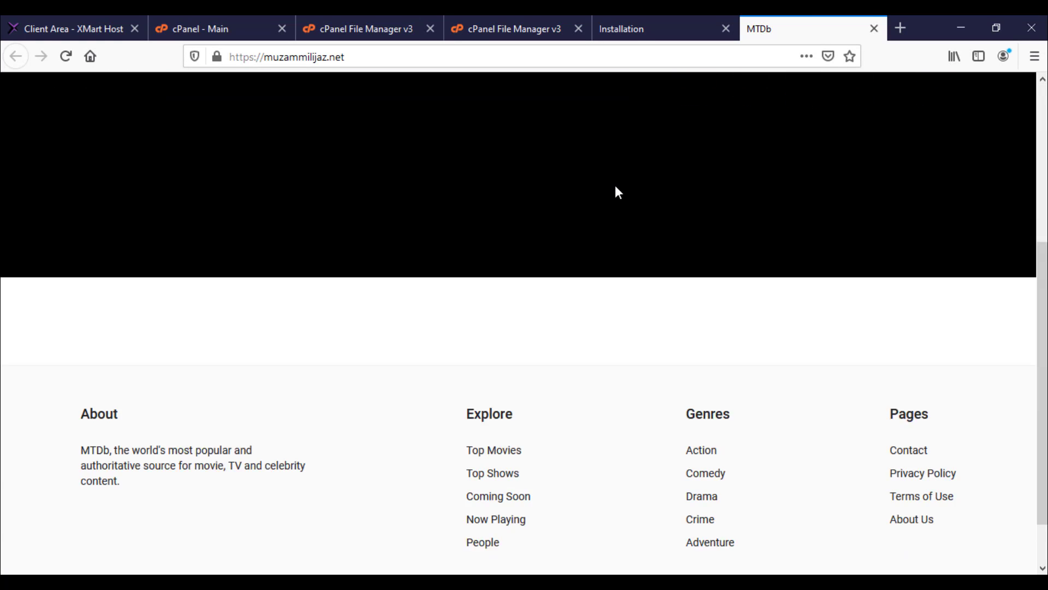
{"action": "scroll", "coordinate": [615, 187], "scroll_direction": "up", "scroll_amount": 6}
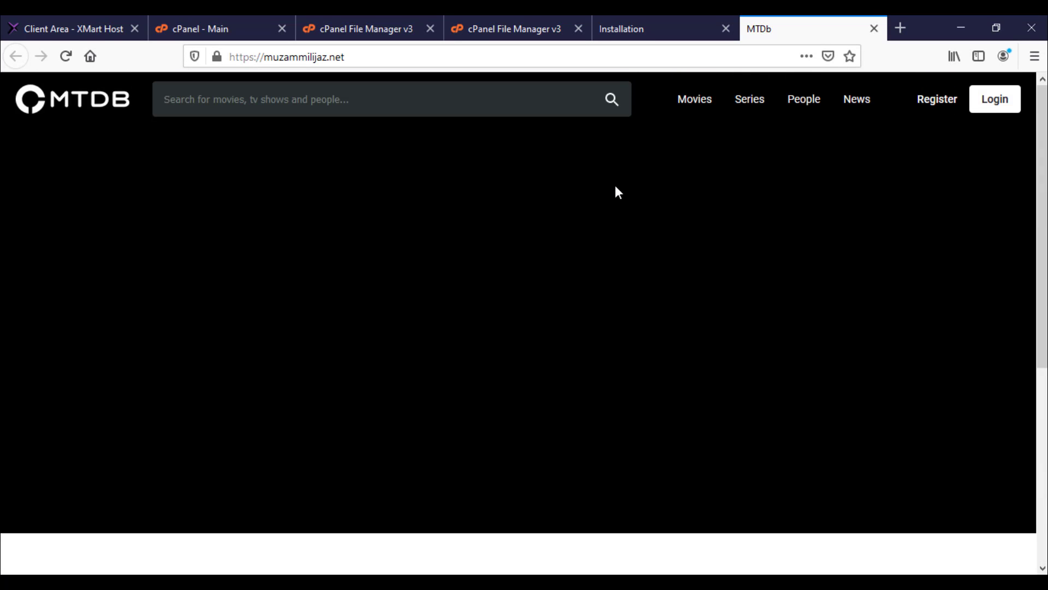
{"action": "left_click", "coordinate": [600, 21]}
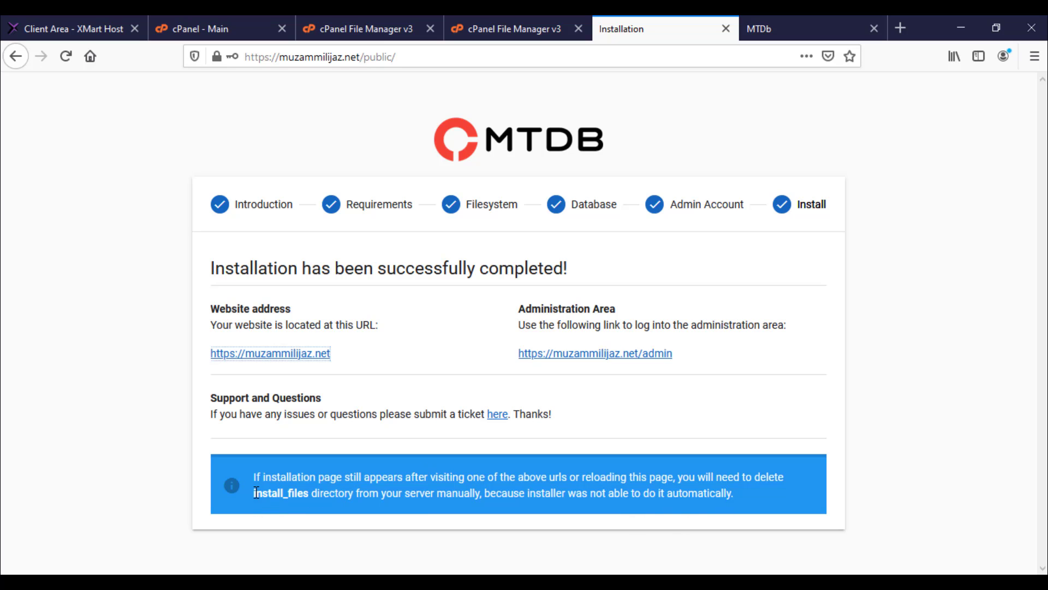
{"action": "left_click_drag", "start_coordinate": [253, 494], "coordinate": [310, 494]}
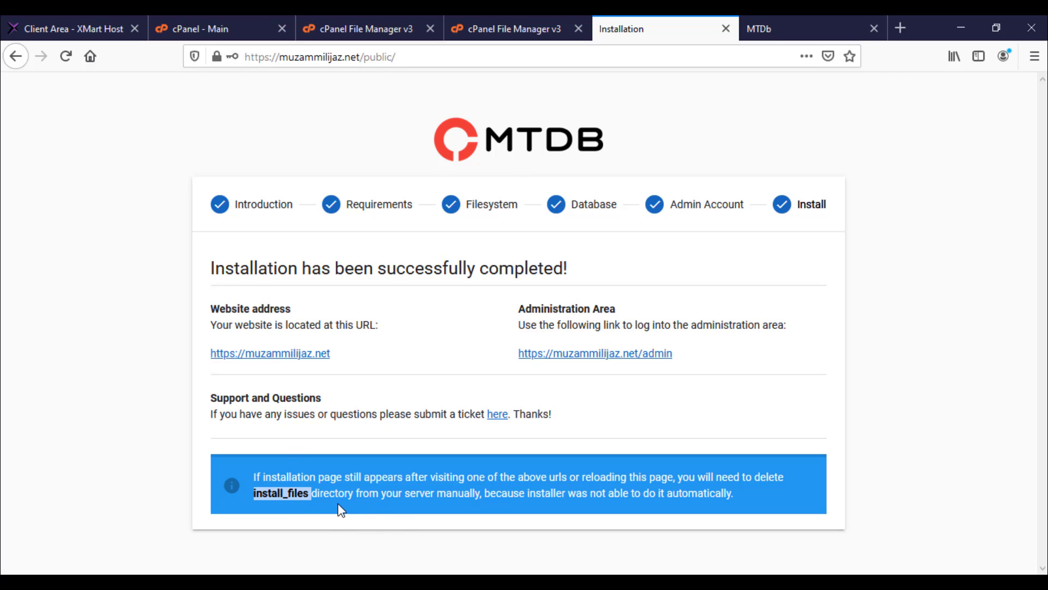
Step: Open the admin link in a new tab and sign in with the admin e-mail and password, declining to save the login
{"action": "right_click", "coordinate": [561, 356]}
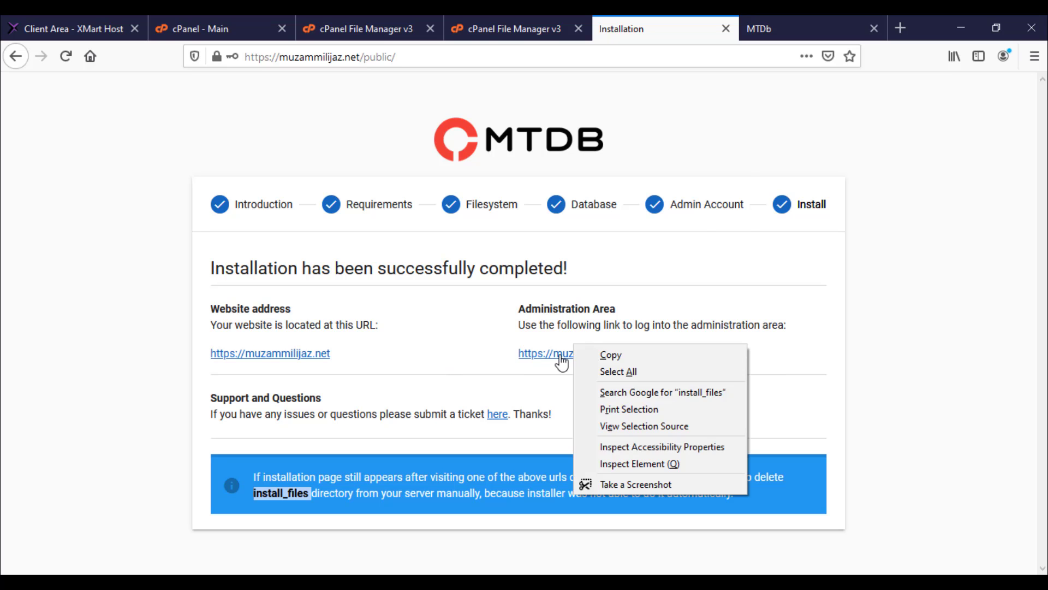
{"action": "left_click", "coordinate": [650, 86]}
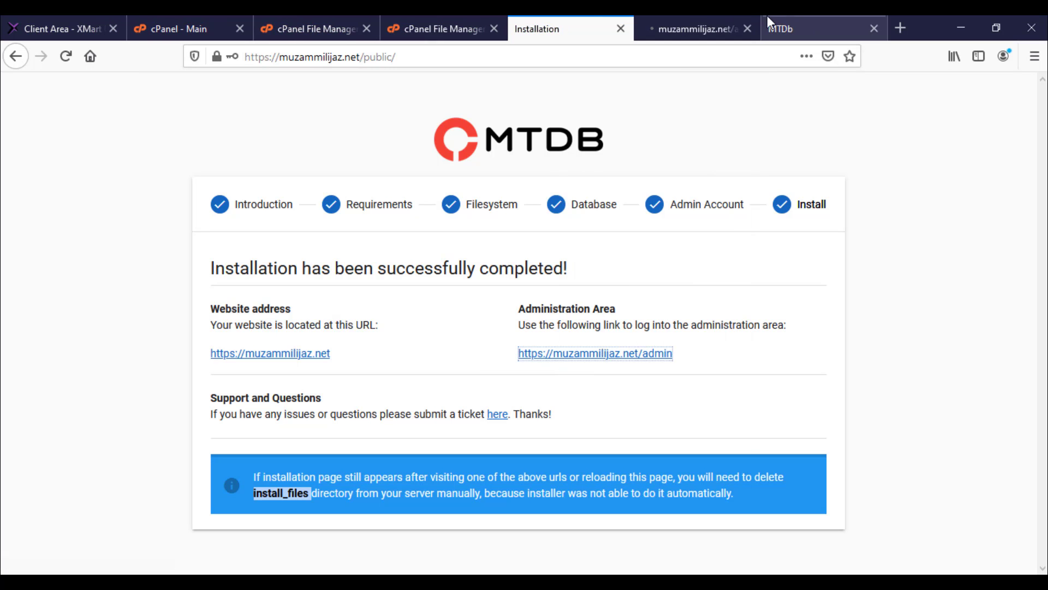
{"action": "left_click", "coordinate": [710, 25]}
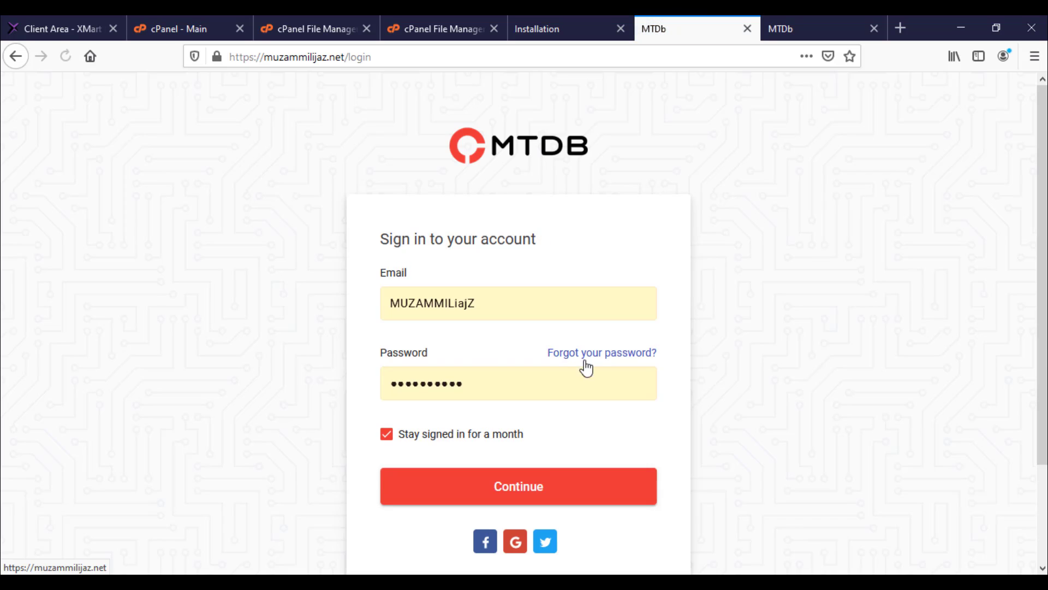
{"action": "double_click", "coordinate": [455, 308]}
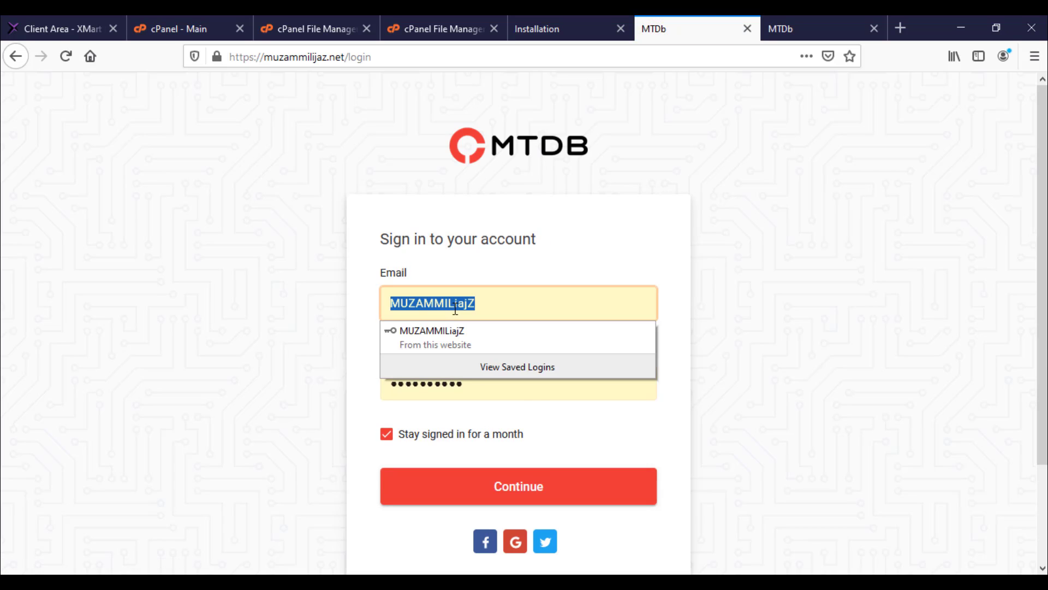
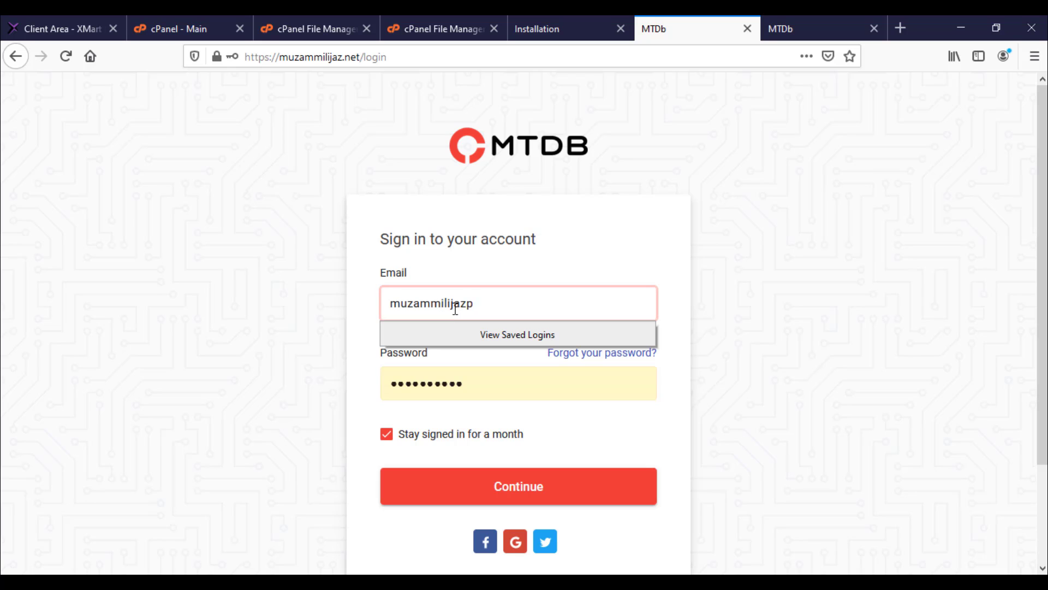
{"action": "key", "text": "Tab"}
{"action": "type", "text": "***"}
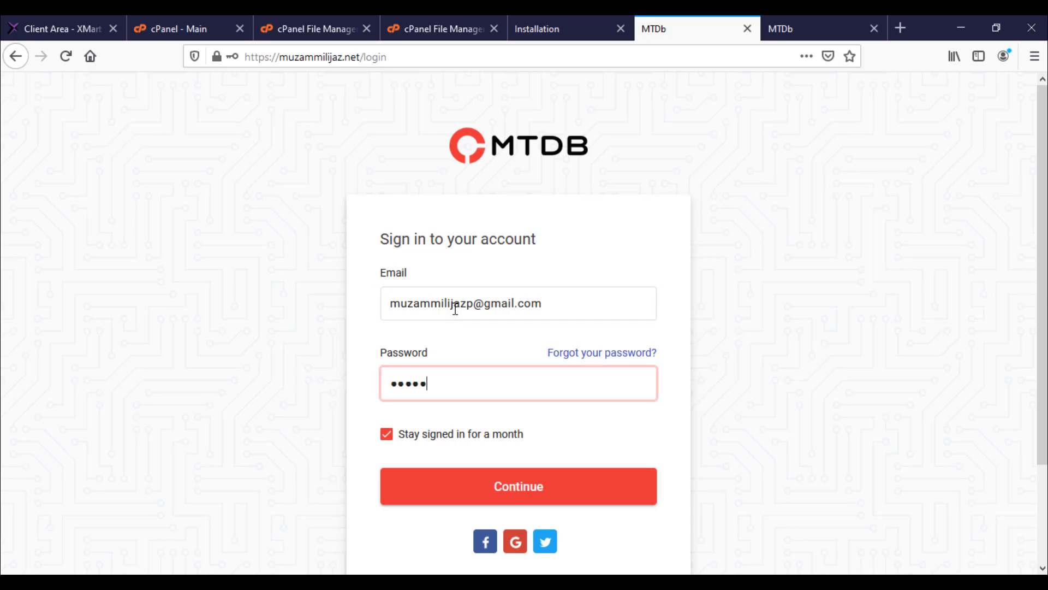
{"action": "key", "text": "Return"}
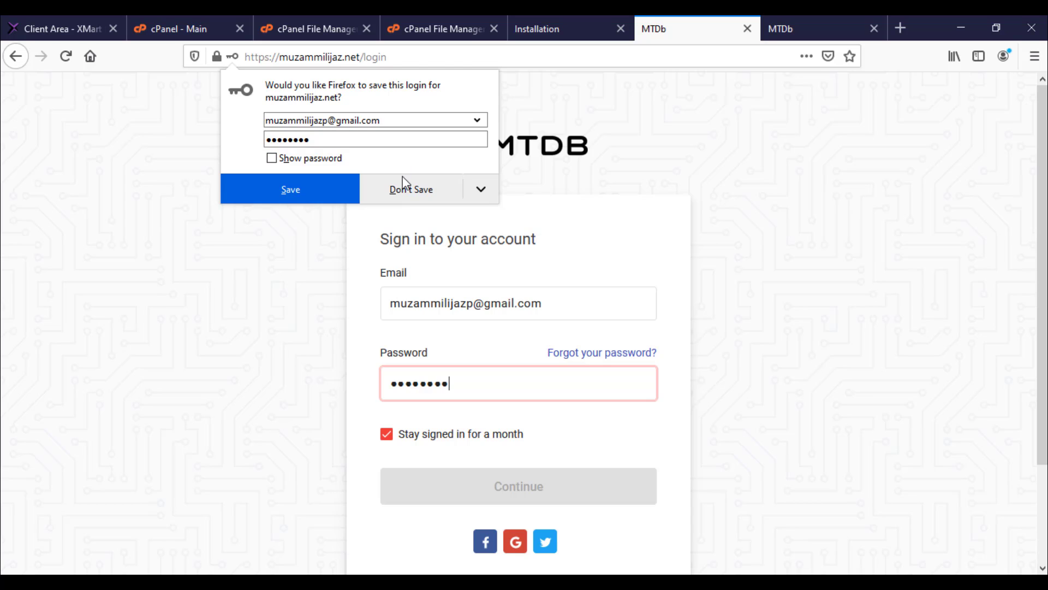
{"action": "left_click", "coordinate": [410, 191]}
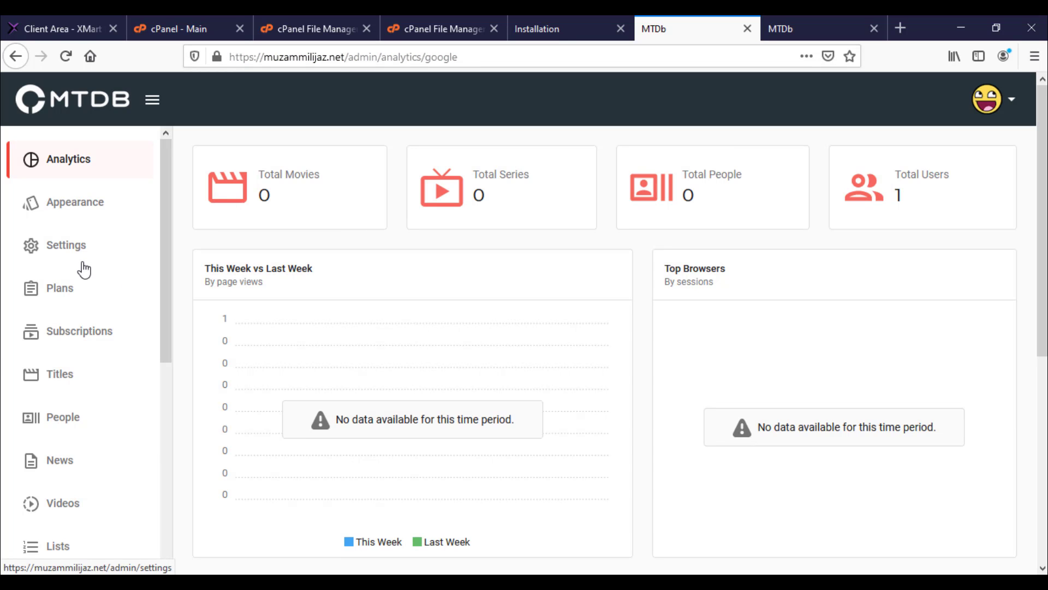
Step: Open the Appearance Editor from the admin dashboard
{"action": "scroll", "coordinate": [354, 302], "scroll_direction": "down", "scroll_amount": 6}
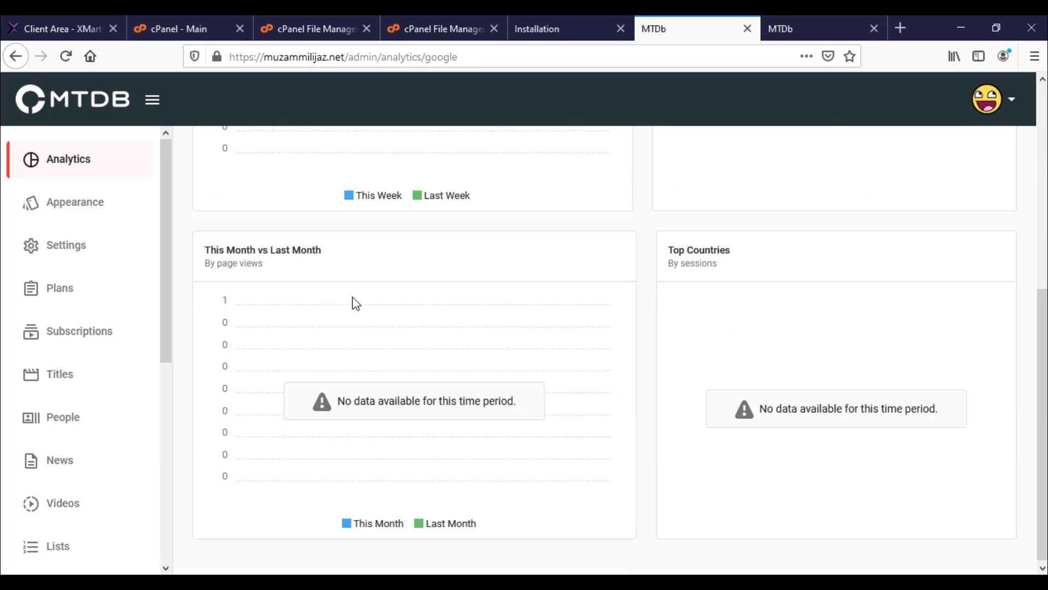
{"action": "scroll", "coordinate": [88, 322], "scroll_direction": "up", "scroll_amount": 6}
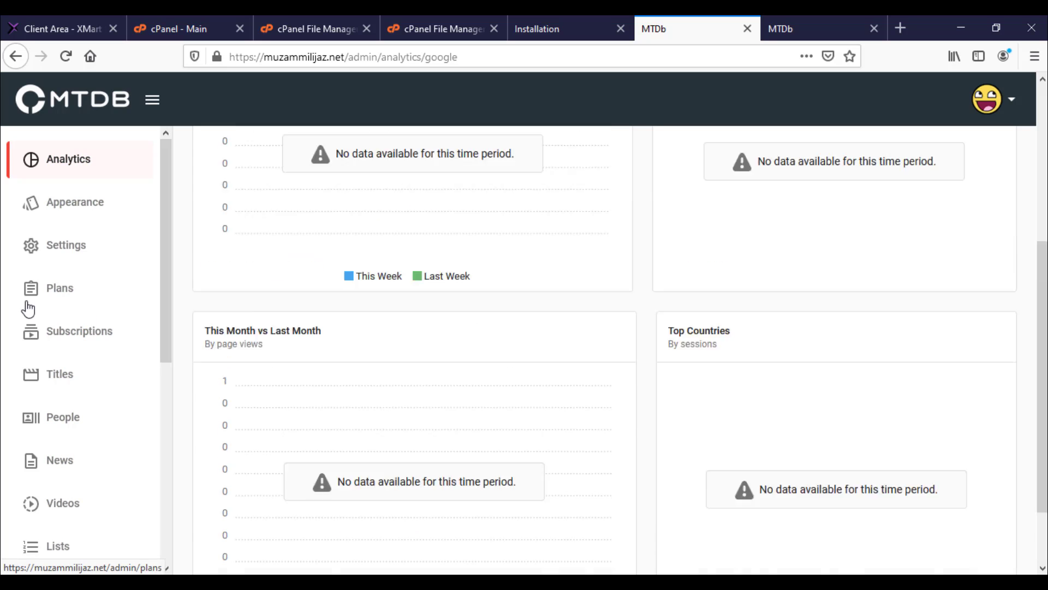
{"action": "left_click", "coordinate": [80, 210]}
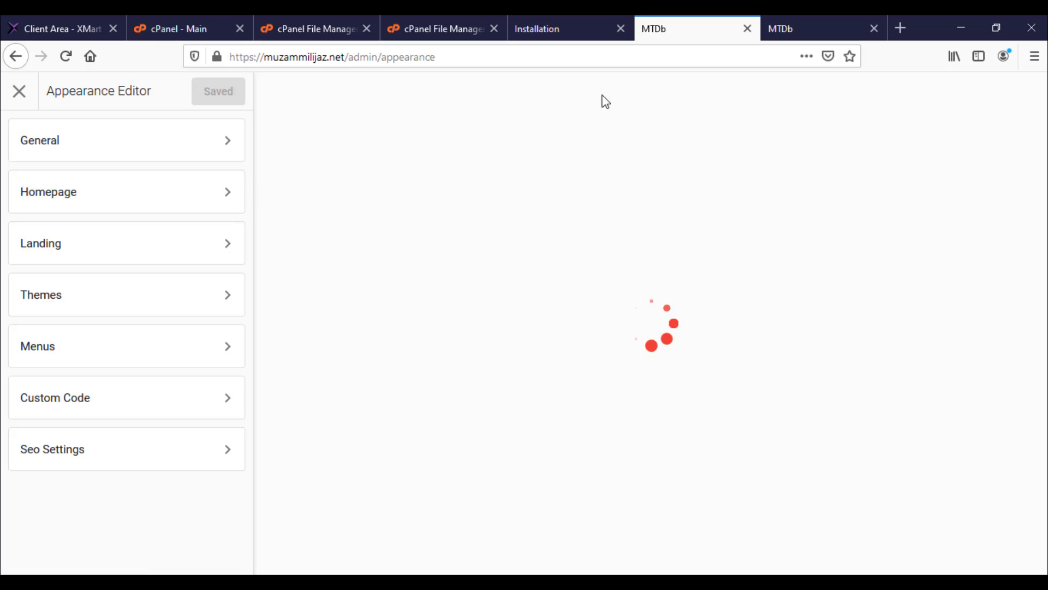
Step: Browse the General appearance settings and return to the sections list
{"action": "scroll", "coordinate": [448, 289], "scroll_direction": "down", "scroll_amount": 5}
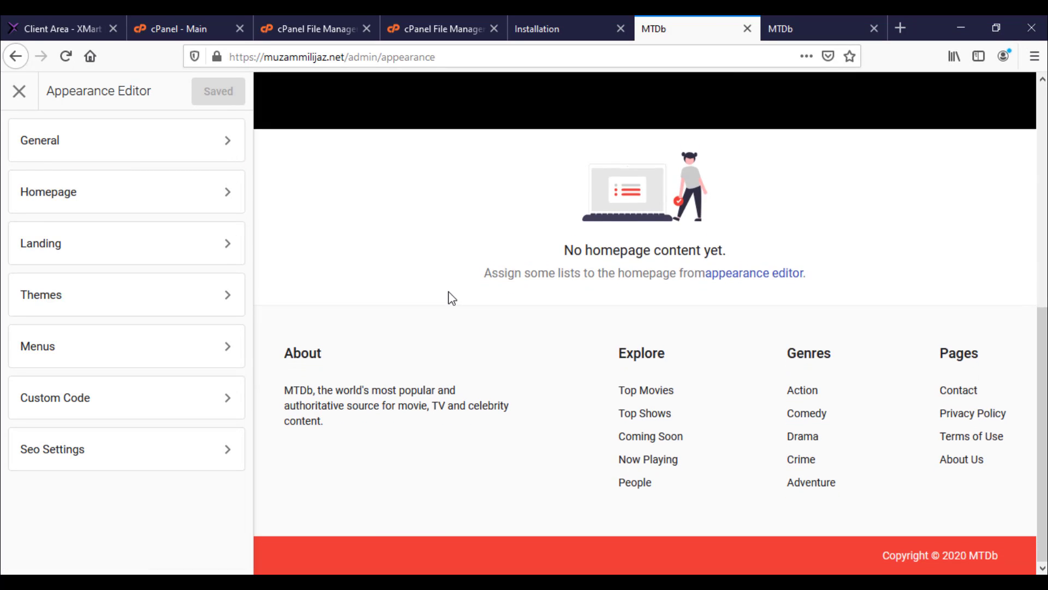
{"action": "scroll", "coordinate": [450, 297], "scroll_direction": "up", "scroll_amount": 5}
{"action": "scroll", "coordinate": [448, 295], "scroll_direction": "down", "scroll_amount": 5}
{"action": "scroll", "coordinate": [437, 297], "scroll_direction": "up", "scroll_amount": 5}
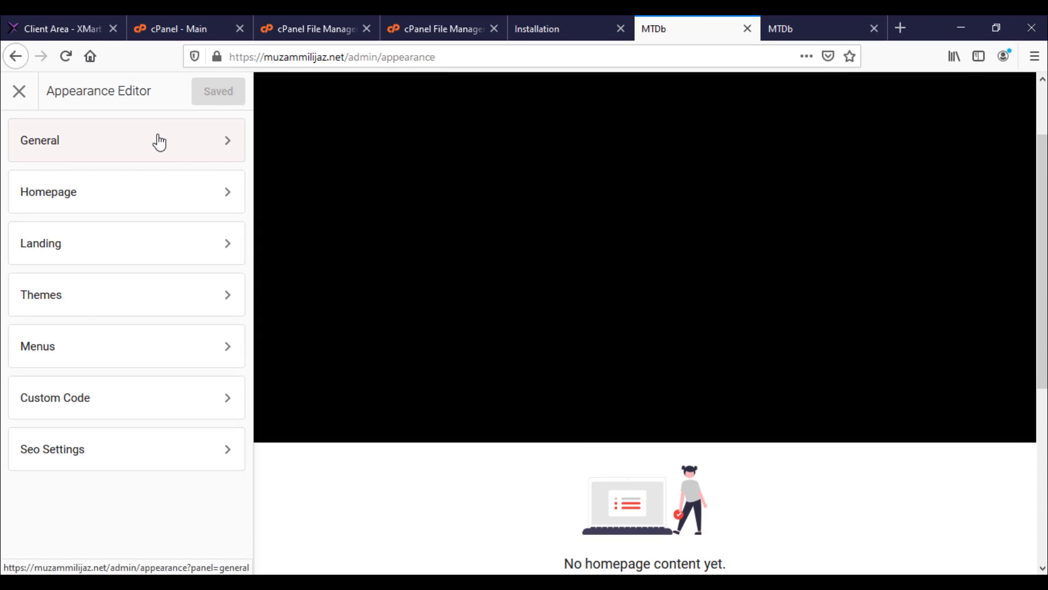
{"action": "left_click", "coordinate": [159, 140]}
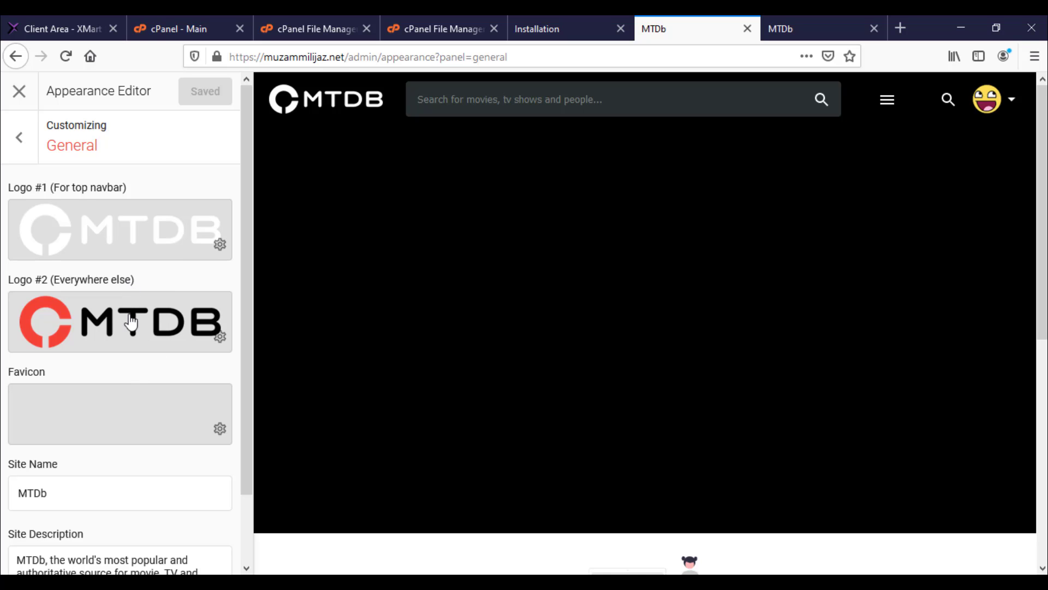
{"action": "scroll", "coordinate": [131, 328], "scroll_direction": "down", "scroll_amount": 2}
{"action": "scroll", "coordinate": [109, 273], "scroll_direction": "up", "scroll_amount": 3}
{"action": "left_click", "coordinate": [22, 139]}
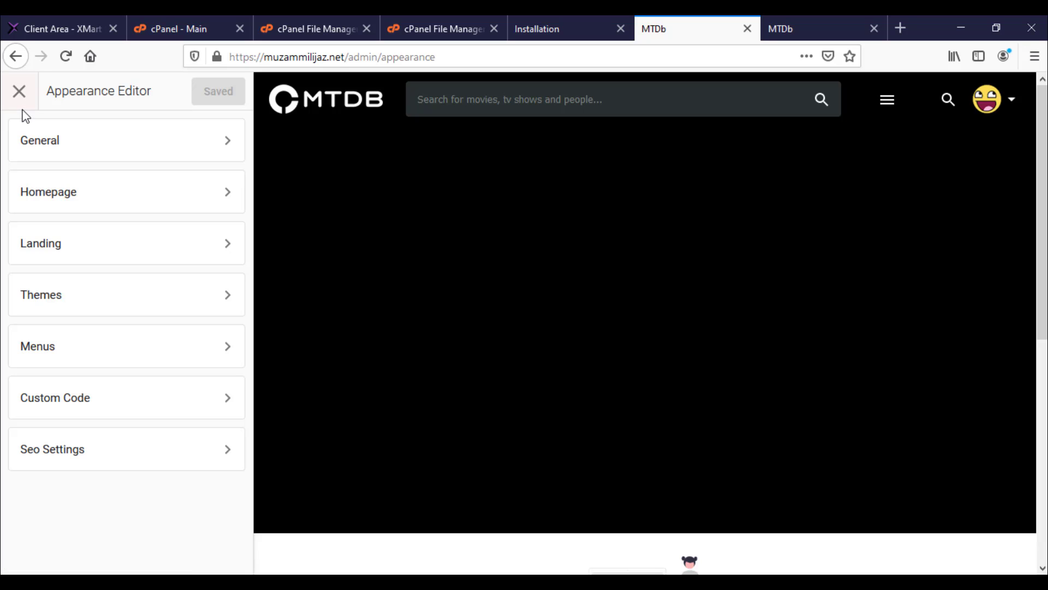
Step: Glance at SEO Settings, then close the Appearance Editor back to Analytics
{"action": "left_click", "coordinate": [166, 450]}
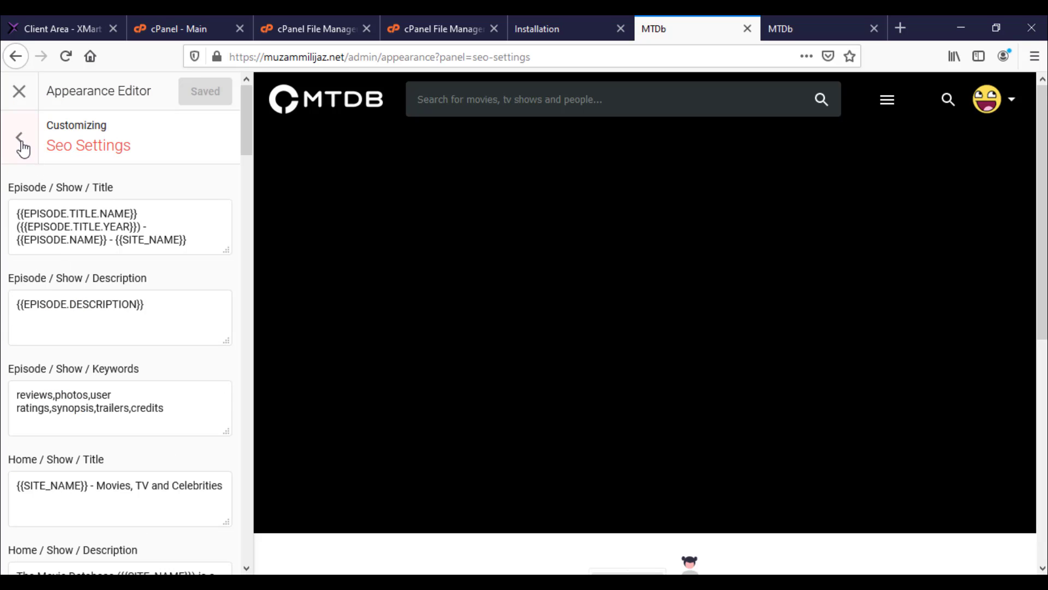
{"action": "left_click", "coordinate": [20, 143]}
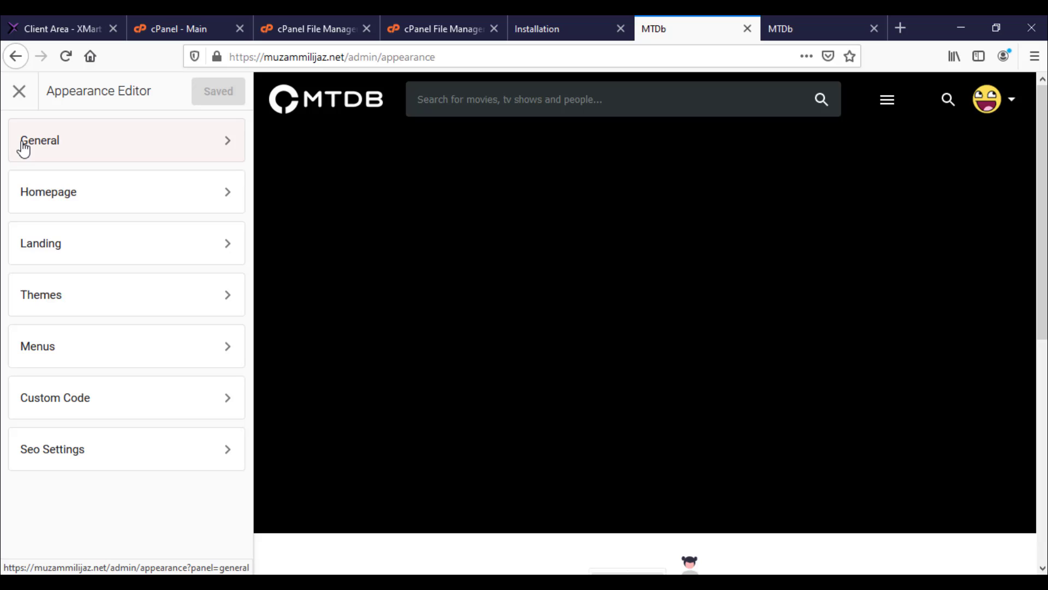
{"action": "left_click", "coordinate": [19, 97]}
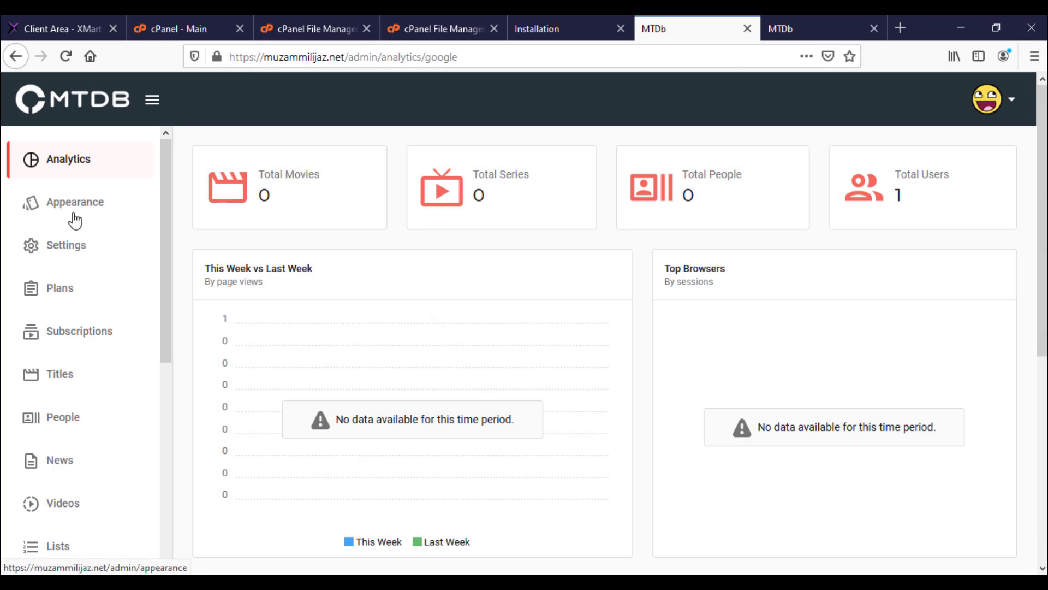
Step: View Subscriptions and cancel its Add form, then check the Videos and Titles pages
{"action": "left_click", "coordinate": [73, 333]}
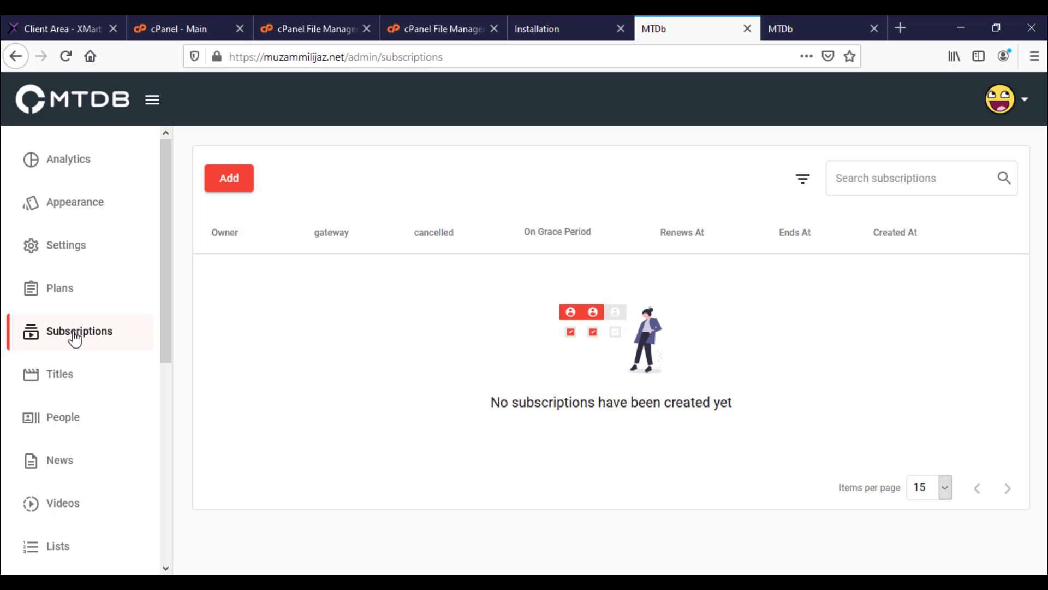
{"action": "left_click", "coordinate": [235, 186]}
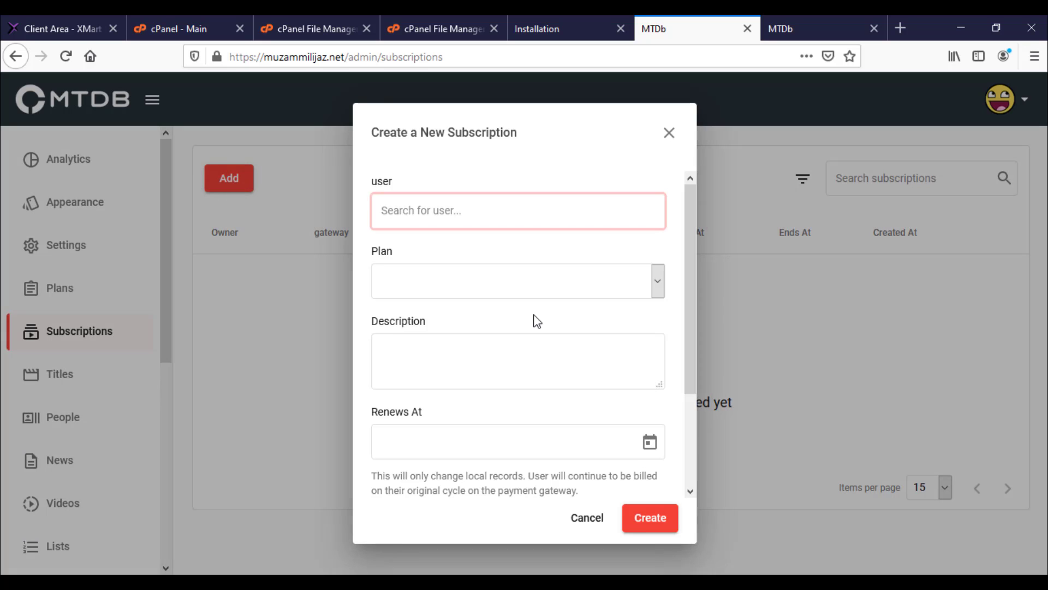
{"action": "scroll", "coordinate": [537, 321], "scroll_direction": "down", "scroll_amount": 2}
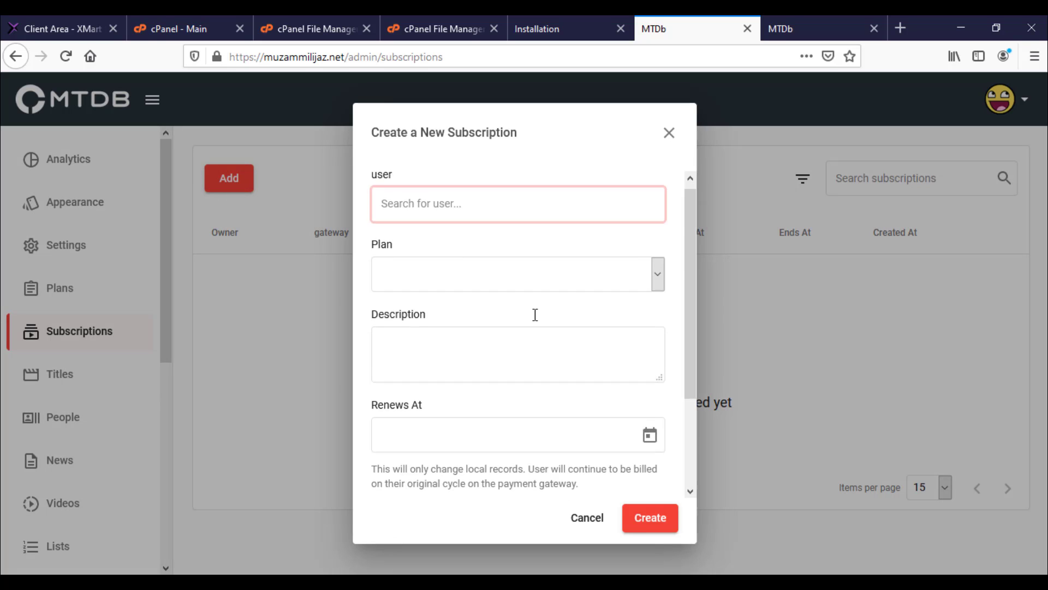
{"action": "left_click", "coordinate": [669, 134]}
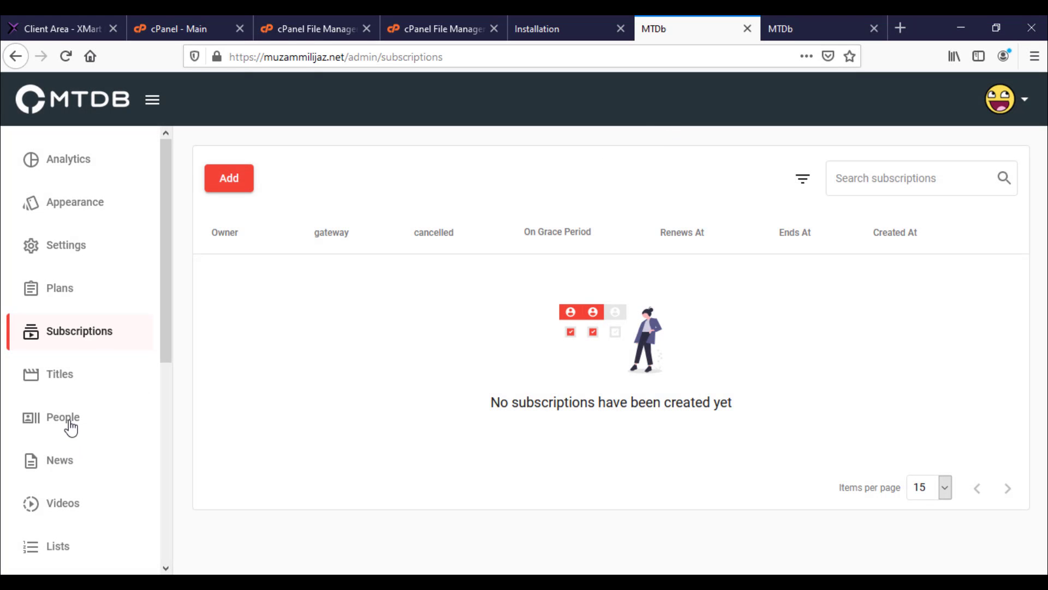
{"action": "left_click", "coordinate": [67, 501]}
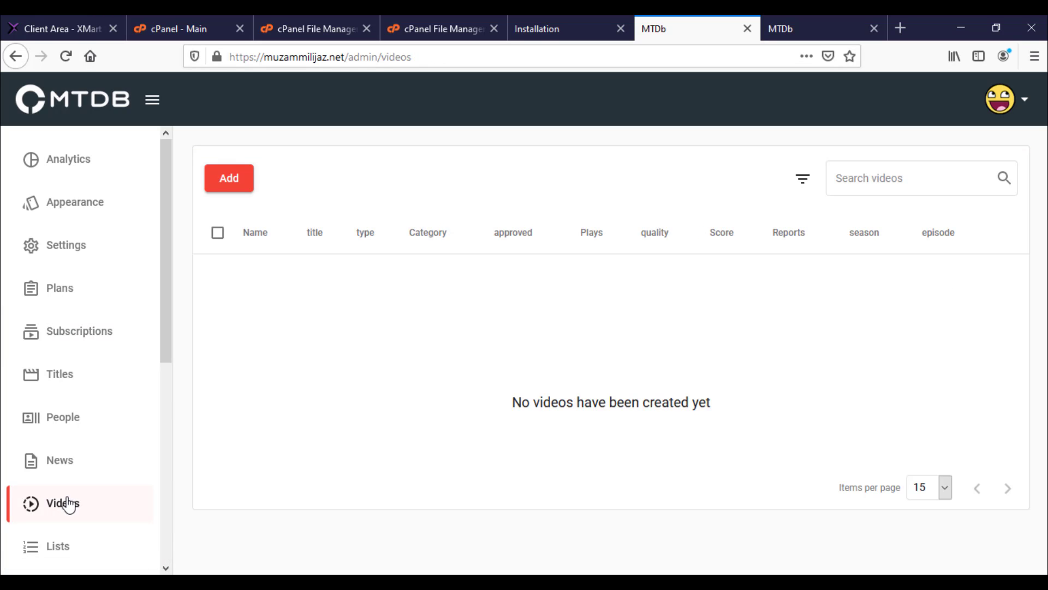
{"action": "left_click", "coordinate": [50, 385]}
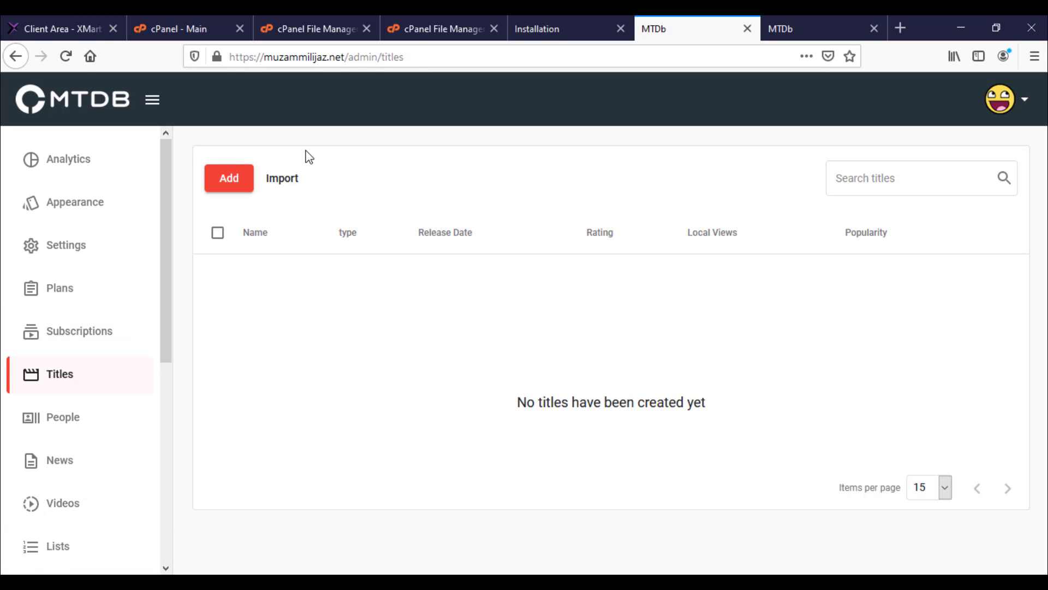
Step: Bring up the blank Add Title form, scroll through it, and start a fresh browser tab
{"action": "left_click", "coordinate": [234, 179]}
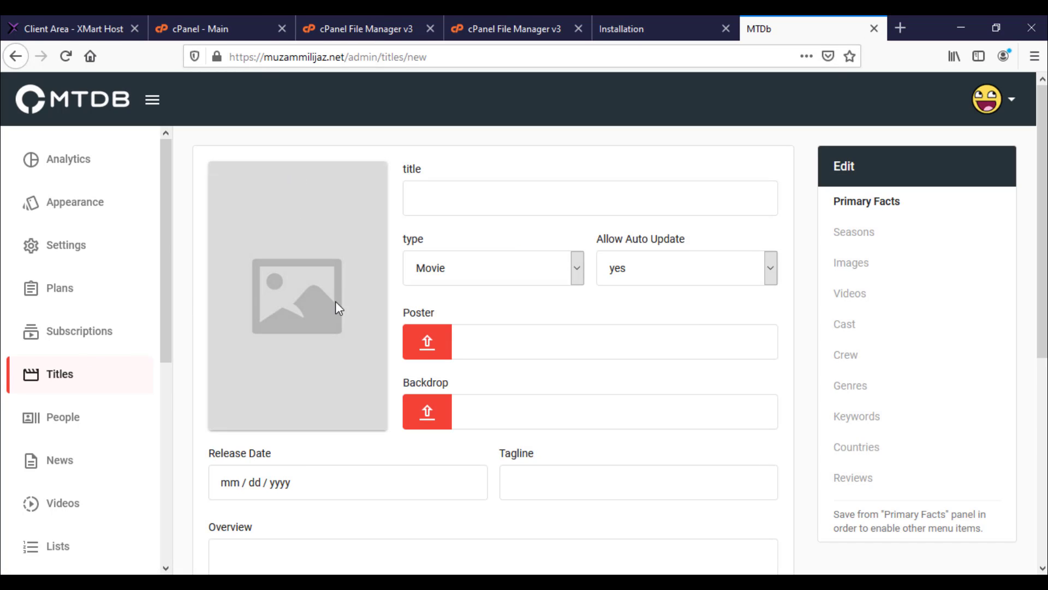
{"action": "scroll", "coordinate": [335, 302], "scroll_direction": "down", "scroll_amount": 5}
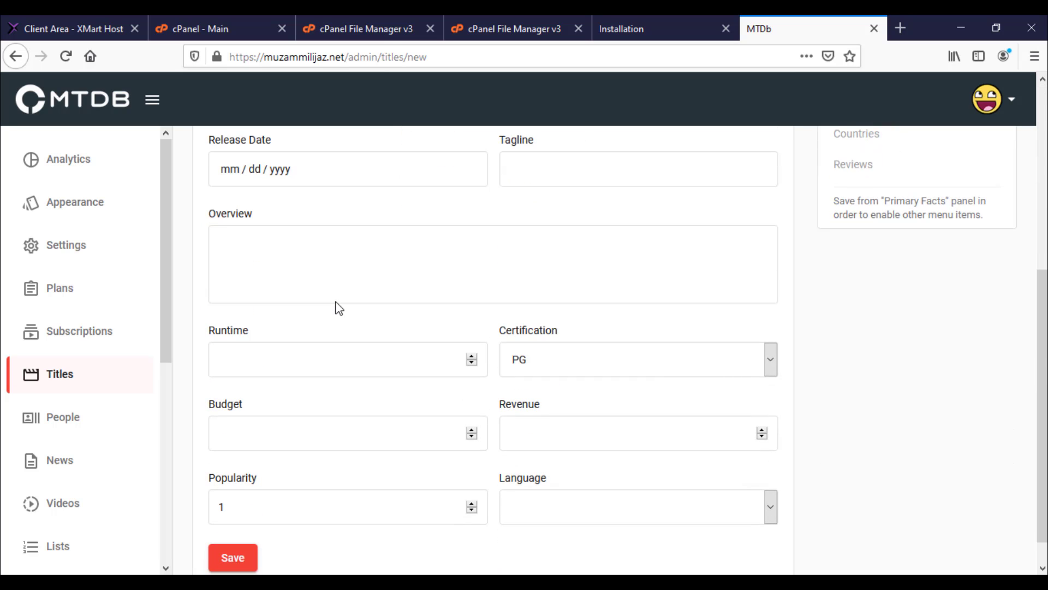
{"action": "scroll", "coordinate": [491, 261], "scroll_direction": "up", "scroll_amount": 5}
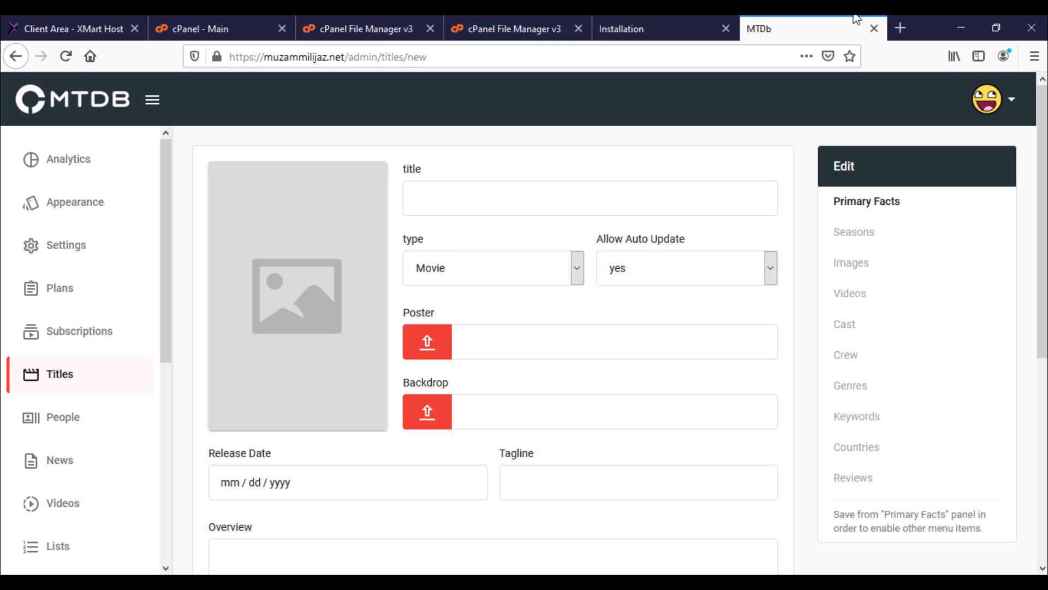
{"action": "left_click", "coordinate": [901, 30]}
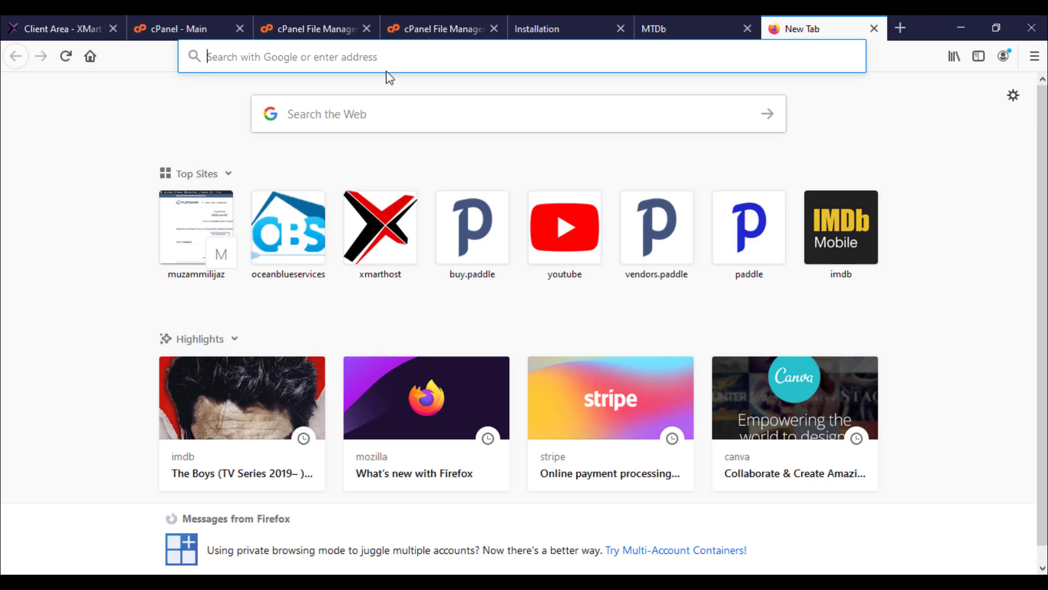
Step: Search 'imbd', go to IMDb, open The Mandalorian page and select its title text
{"action": "type", "text": "imbd"}
{"action": "key", "text": "Return"}
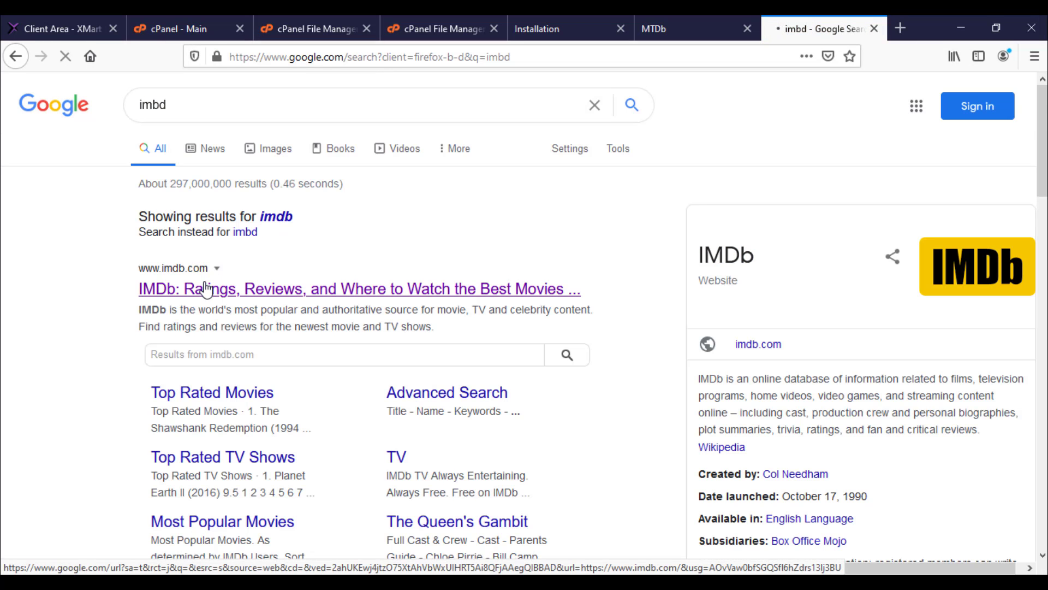
{"action": "left_click", "coordinate": [214, 293]}
{"action": "scroll", "coordinate": [213, 293], "scroll_direction": "down", "scroll_amount": 10}
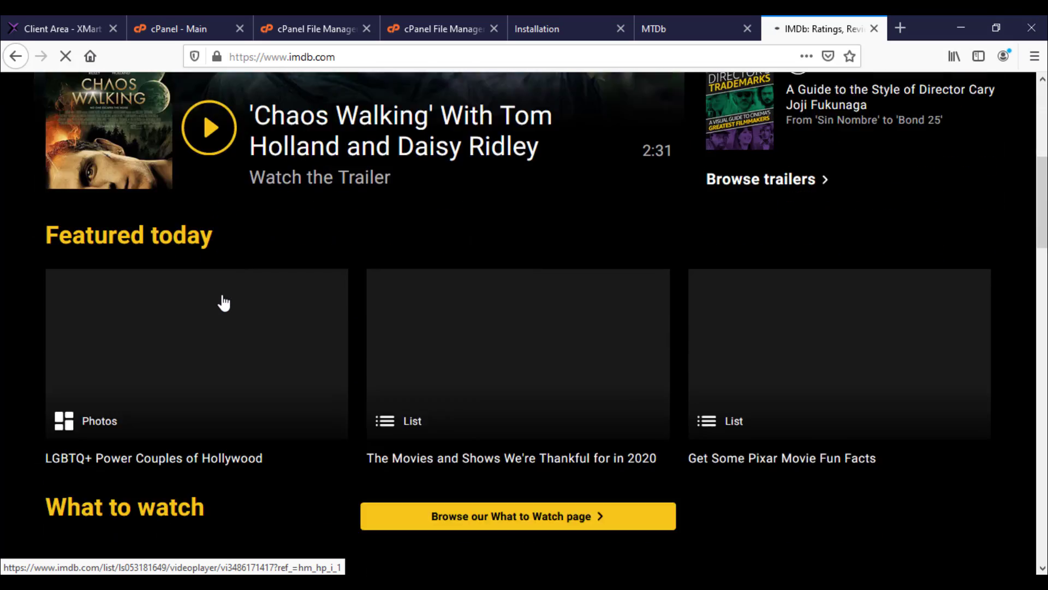
{"action": "scroll", "coordinate": [83, 300], "scroll_direction": "down", "scroll_amount": 5}
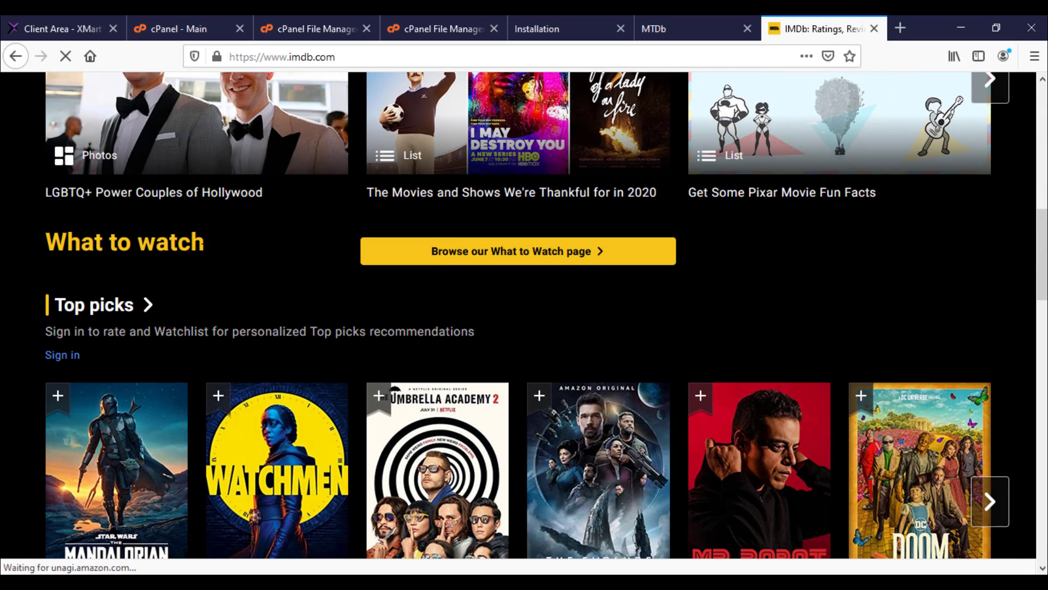
{"action": "left_click", "coordinate": [104, 266]}
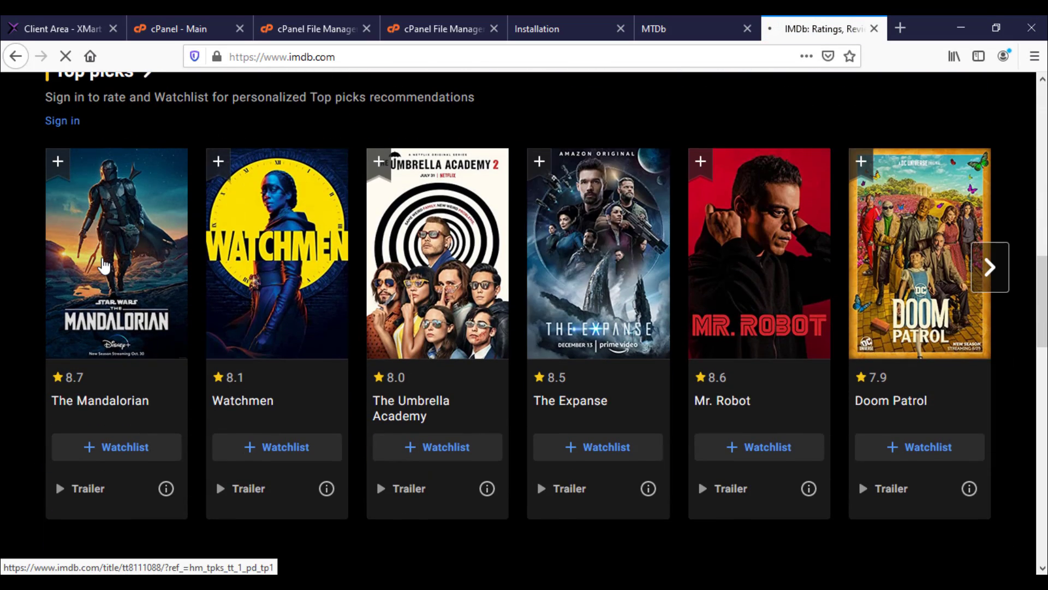
{"action": "scroll", "coordinate": [337, 261], "scroll_direction": "down", "scroll_amount": 4}
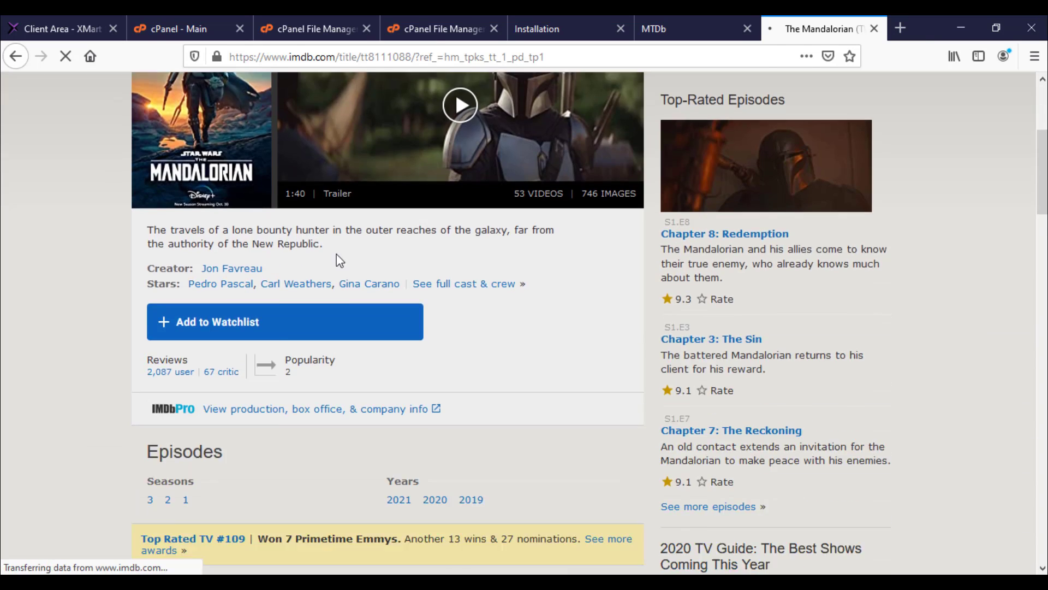
{"action": "scroll", "coordinate": [336, 254], "scroll_direction": "up", "scroll_amount": 4}
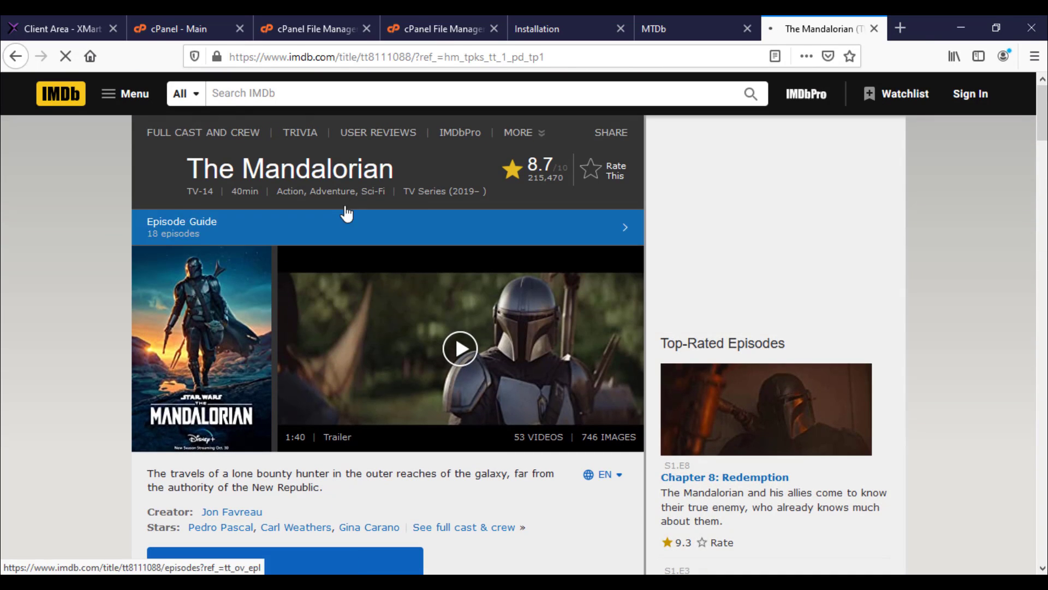
{"action": "left_click_drag", "start_coordinate": [397, 171], "coordinate": [188, 170]}
{"action": "key", "text": "ctrl+c"}
Step: Paste The Mandalorian as the new title's name, trying and cancelling the Poster file picker
{"action": "left_click", "coordinate": [520, 18]}
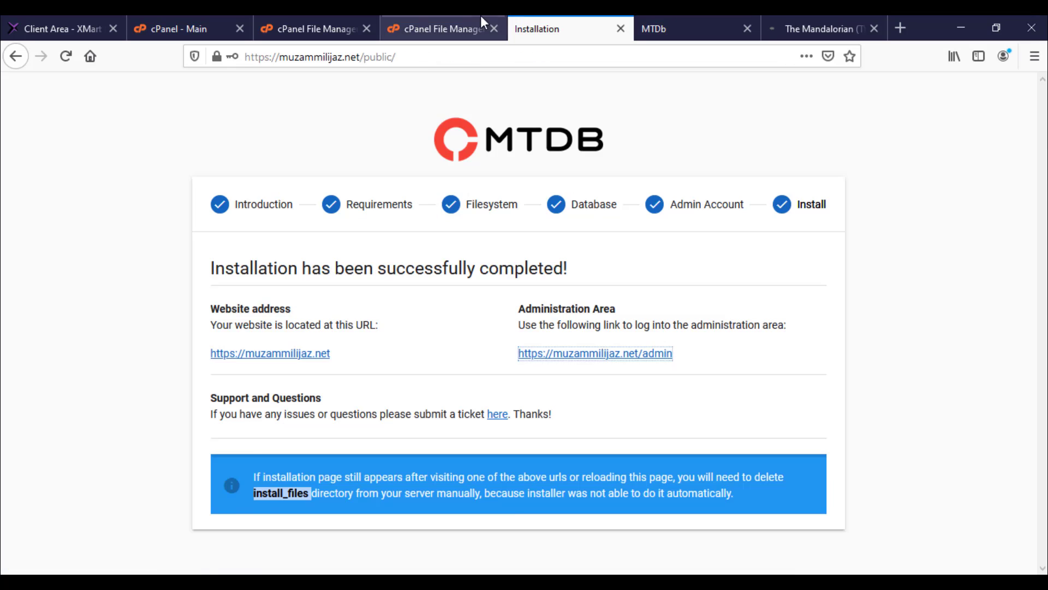
{"action": "left_click", "coordinate": [686, 23]}
{"action": "left_click", "coordinate": [485, 200]}
{"action": "key", "text": "ctrl+v"}
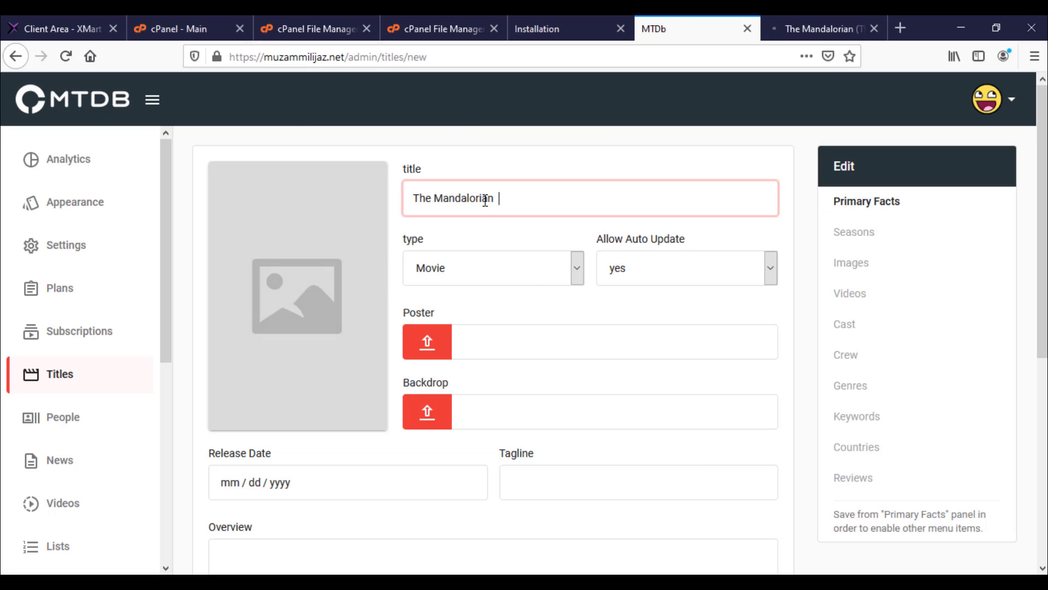
{"action": "left_click", "coordinate": [487, 348]}
{"action": "left_click", "coordinate": [419, 355]}
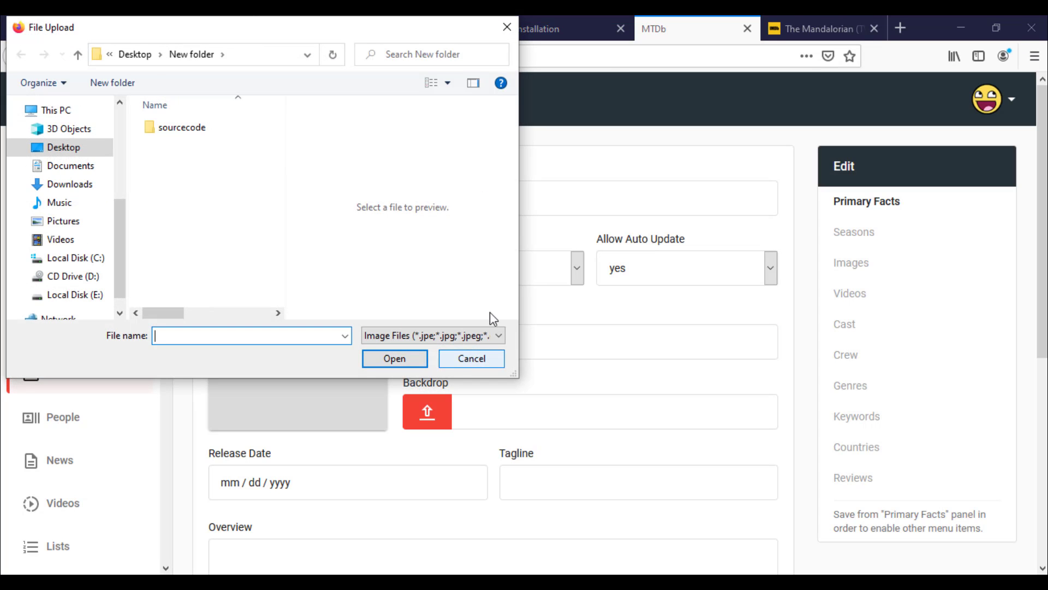
{"action": "left_click", "coordinate": [507, 26]}
{"action": "key", "text": "ctrl+Tab"}
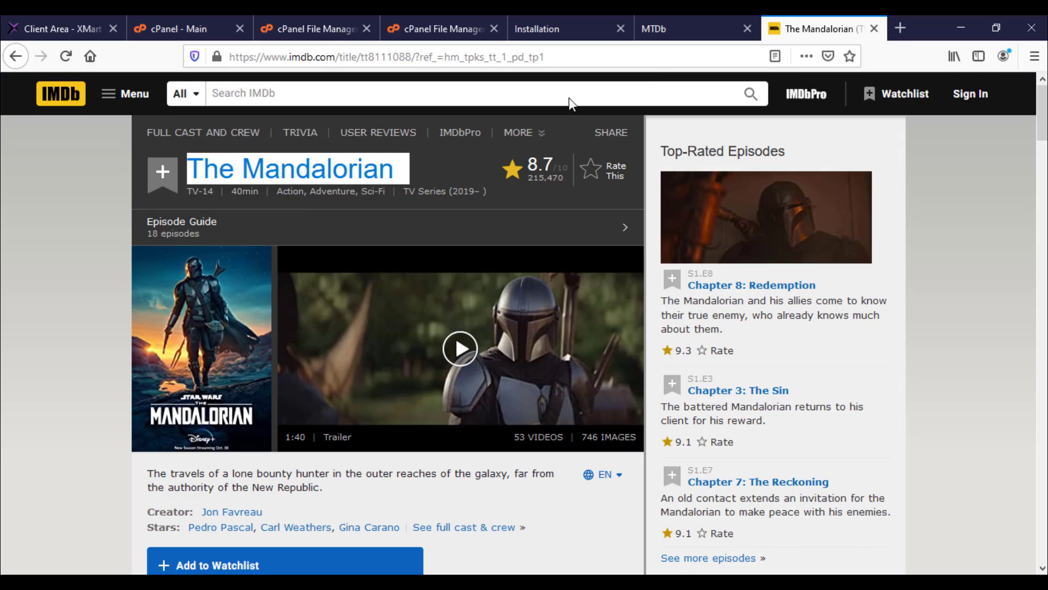
Step: Open The Mandalorian poster in IMDb's image viewer and uncover it fully
{"action": "left_click", "coordinate": [195, 326]}
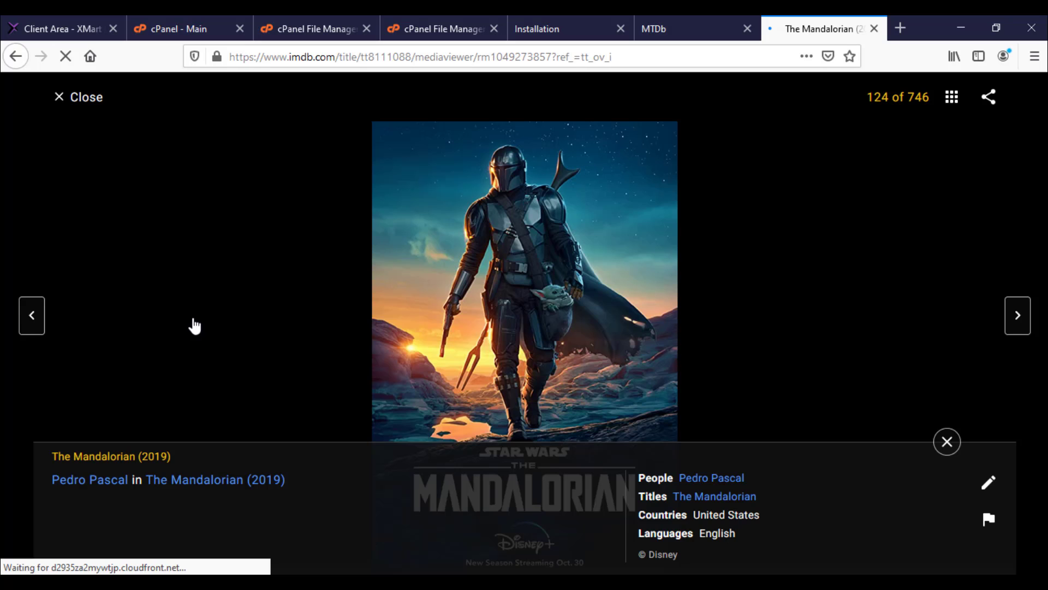
{"action": "right_click", "coordinate": [491, 221]}
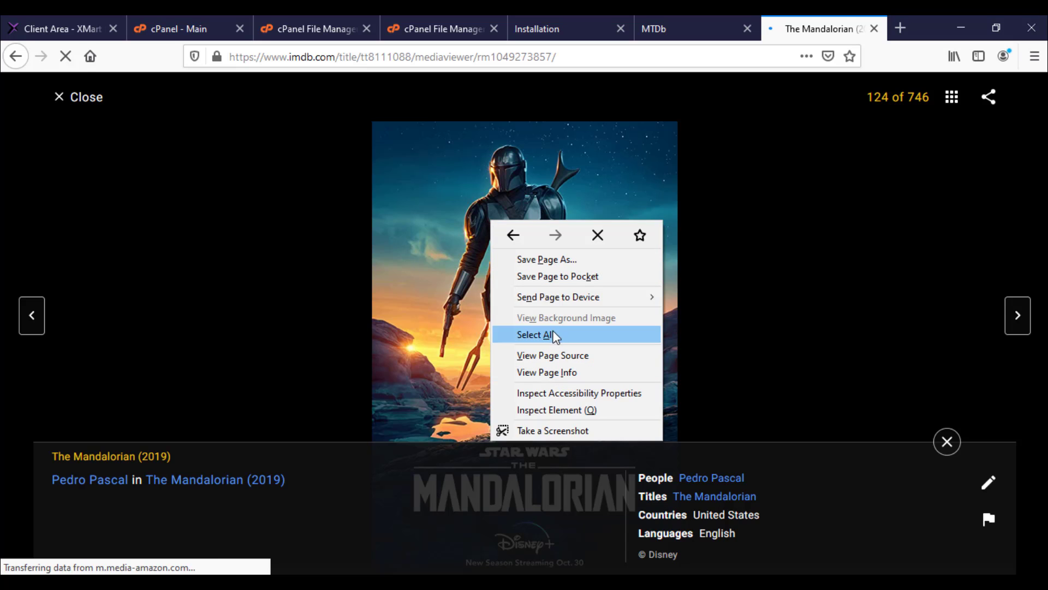
{"action": "left_click", "coordinate": [426, 215]}
{"action": "right_click", "coordinate": [510, 227]}
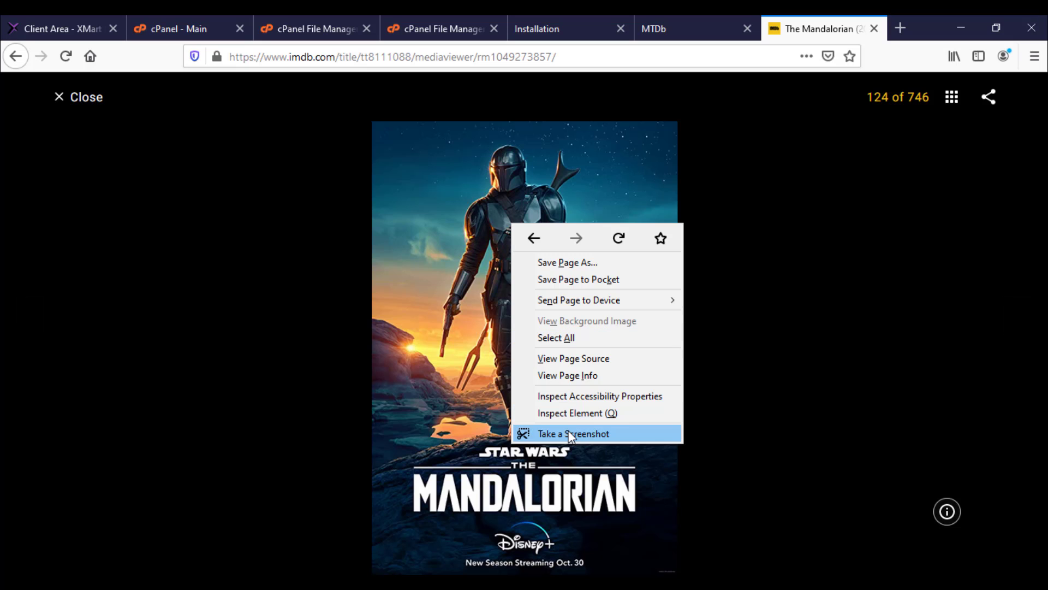
{"action": "left_click", "coordinate": [288, 328]}
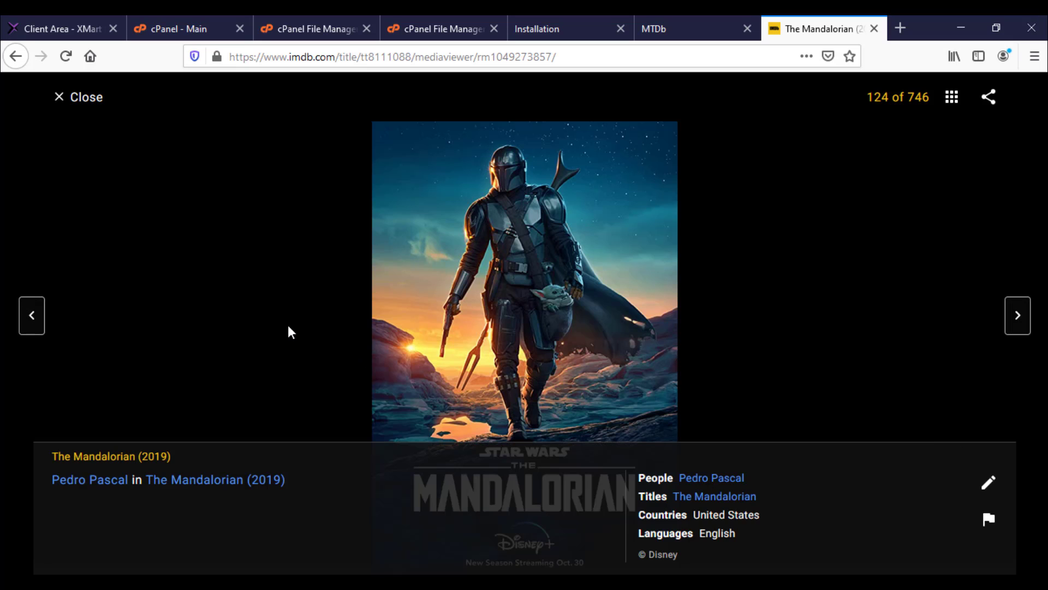
{"action": "left_click", "coordinate": [499, 271]}
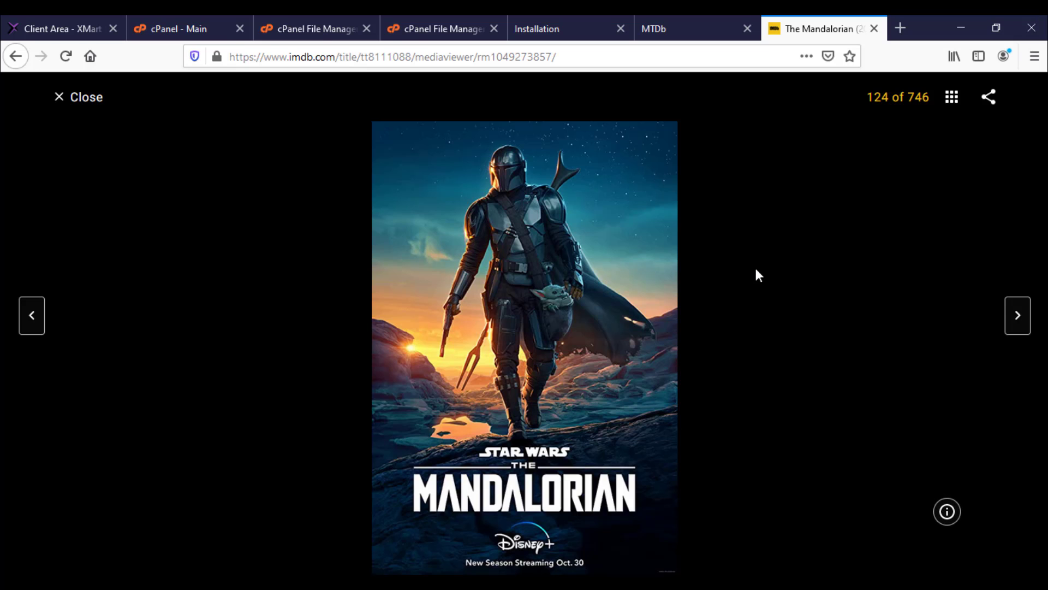
Step: Screenshot the poster region and save it as Screenshot_1.png in New folder
{"action": "key", "text": "ctrl+shift+s"}
{"action": "mouse_move", "coordinate": [372, 123]}
{"action": "left_mouse_down"}
{"action": "mouse_move", "coordinate": [537, 344]}
{"action": "mouse_move", "coordinate": [618, 549]}
{"action": "mouse_move", "coordinate": [677, 570]}
{"action": "left_mouse_up"}
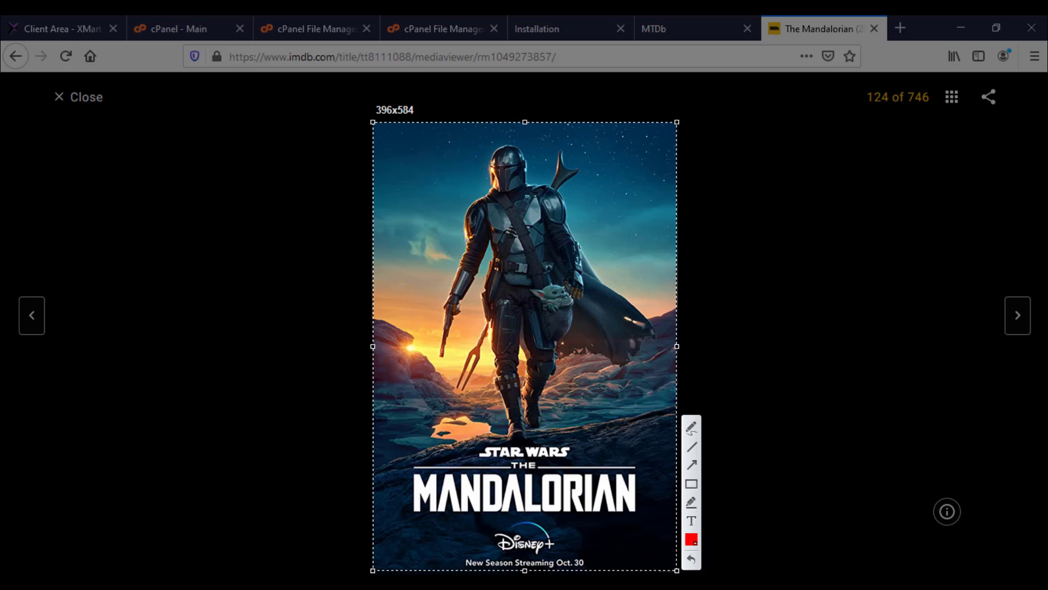
{"action": "key", "text": "ctrl+s"}
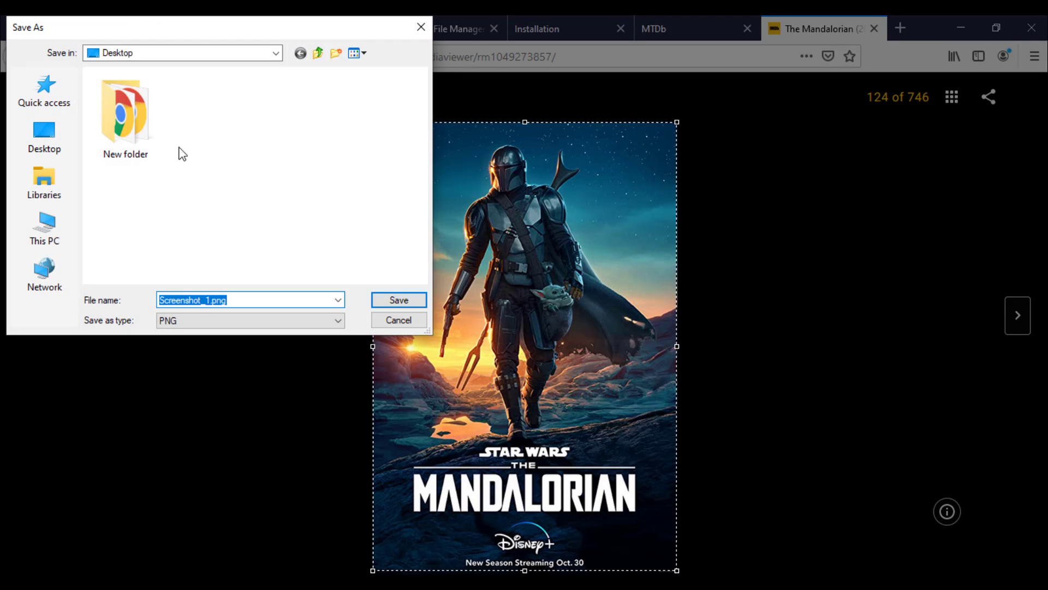
{"action": "double_click", "coordinate": [150, 136]}
{"action": "left_click", "coordinate": [408, 300]}
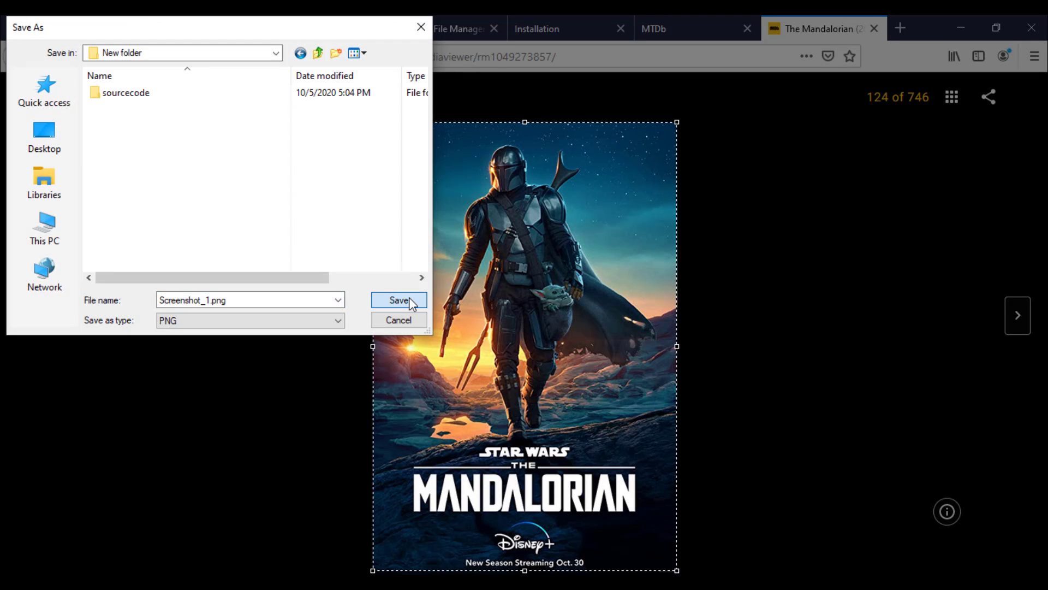
{"action": "left_click", "coordinate": [700, 29]}
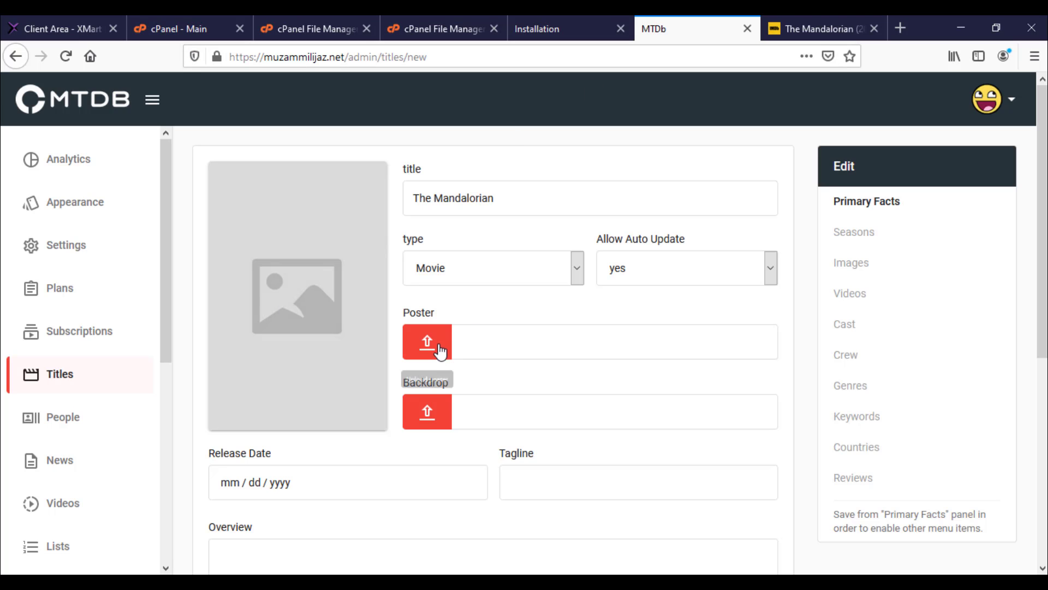
Step: Upload Screenshot_1.png as The Mandalorian's poster in the MTDb title form
{"action": "left_click", "coordinate": [438, 345]}
{"action": "double_click", "coordinate": [276, 123]}
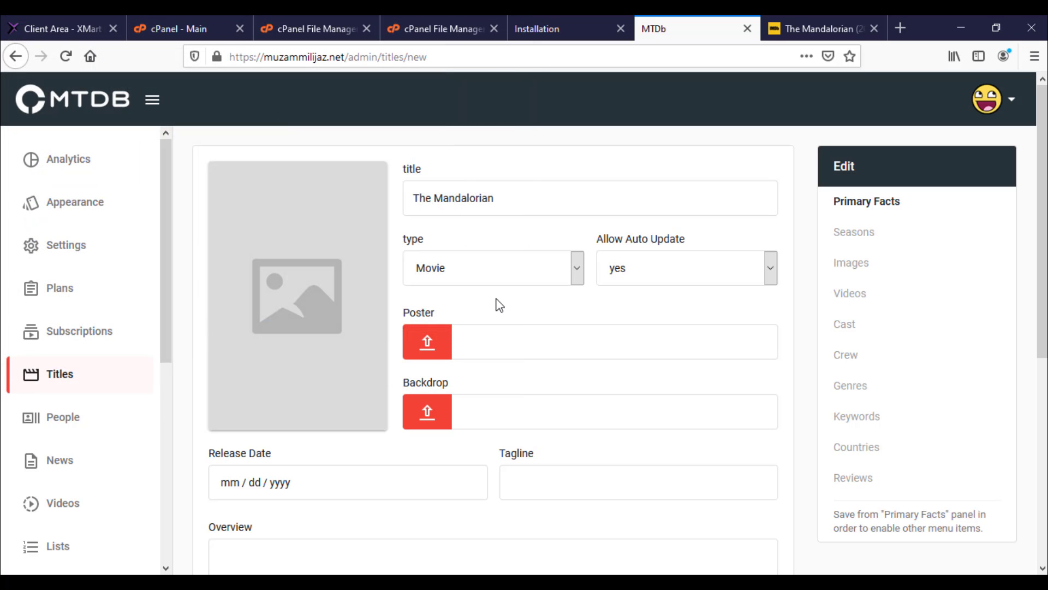
{"action": "scroll", "coordinate": [508, 308], "scroll_direction": "down", "scroll_amount": 2}
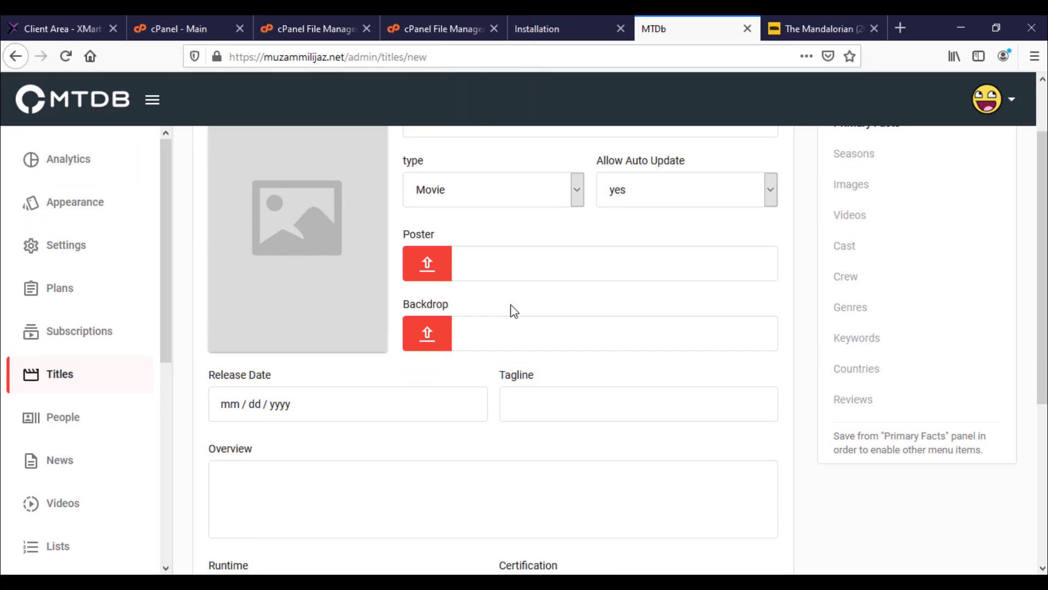
{"action": "left_click", "coordinate": [819, 28]}
{"action": "left_click", "coordinate": [8, 54]}
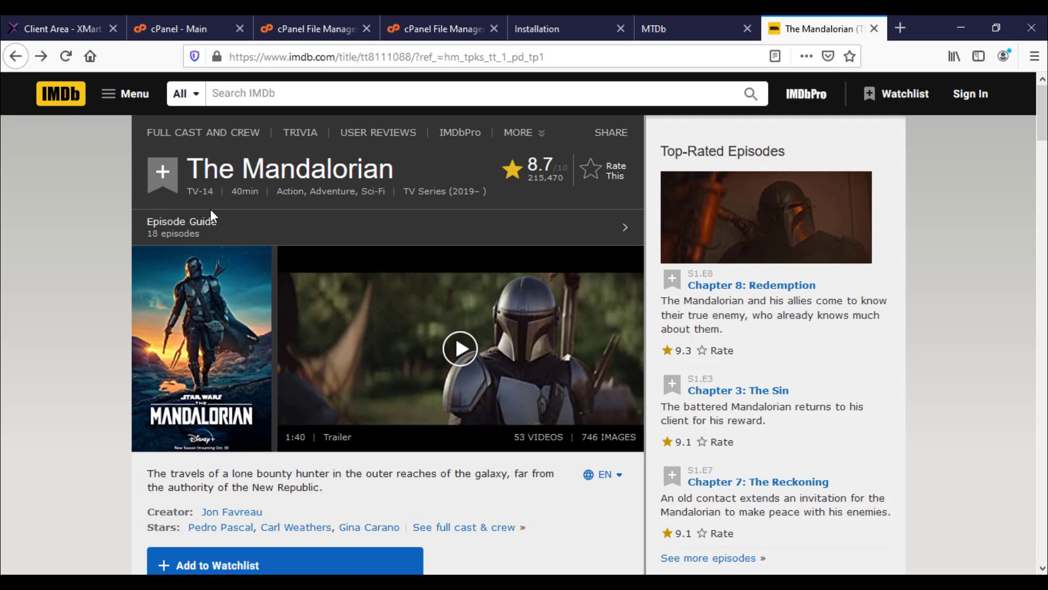
{"action": "scroll", "coordinate": [308, 308], "scroll_direction": "down", "scroll_amount": 2}
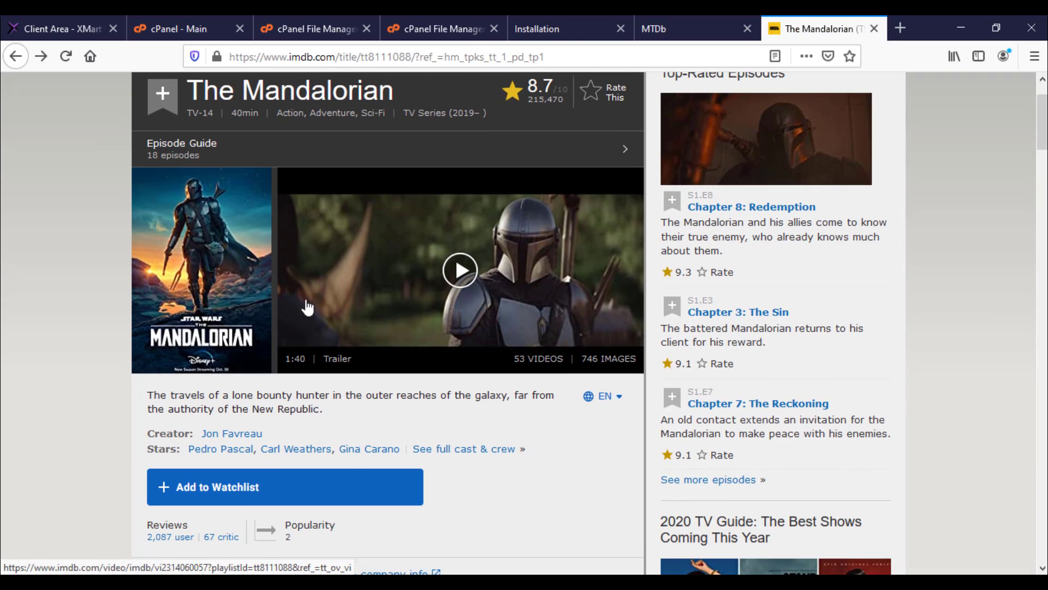
{"action": "left_click", "coordinate": [648, 26]}
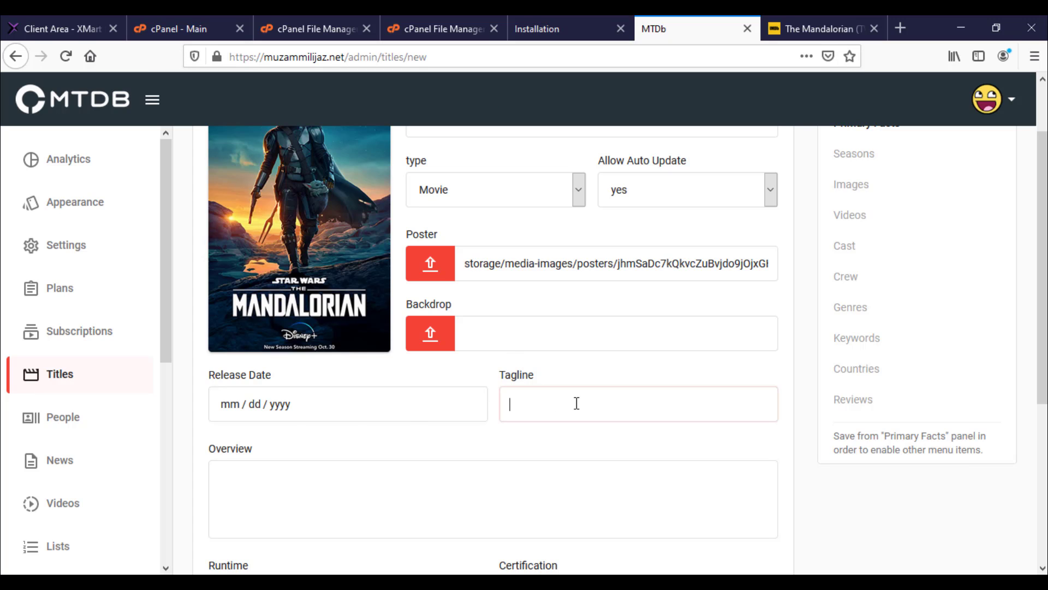
Step: Paste 'The Mandalorian' as the tagline and set the release date to November 5, 2020
{"action": "type", "text": "The Mandalorian"}
{"action": "left_click", "coordinate": [264, 408]}
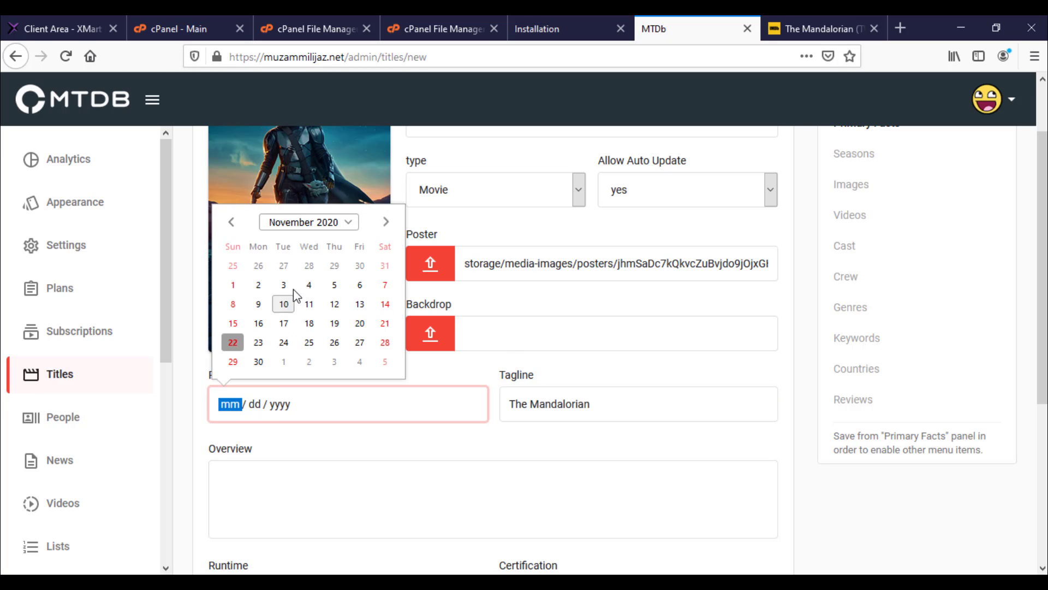
{"action": "left_click", "coordinate": [333, 281]}
{"action": "scroll", "coordinate": [402, 358], "scroll_direction": "down", "scroll_amount": 4}
Step: Copy the show's description from the IMDb page into the Overview field
{"action": "left_click", "coordinate": [257, 255]}
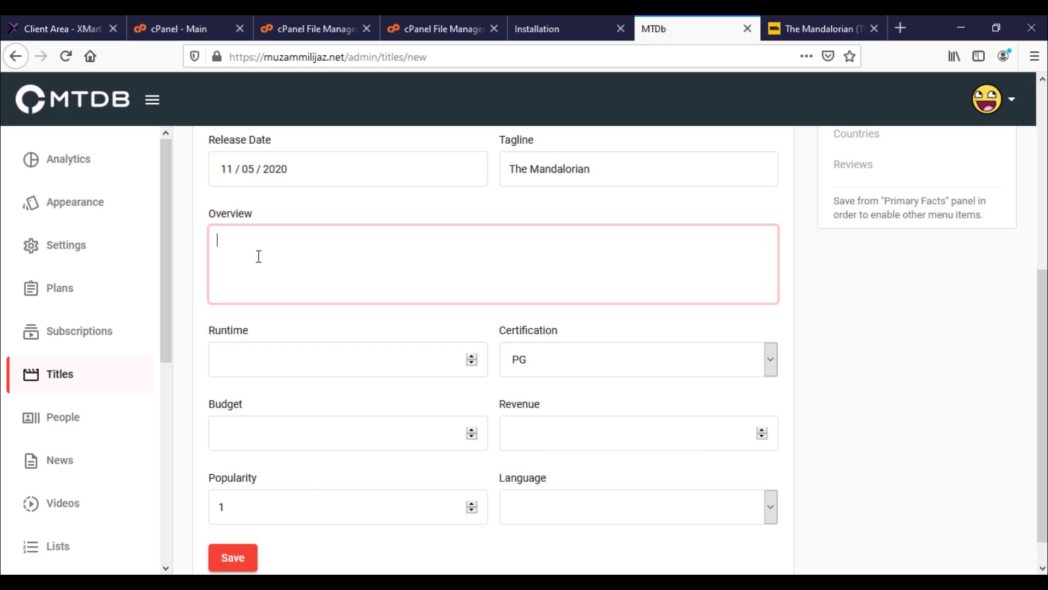
{"action": "left_click", "coordinate": [549, 20]}
{"action": "left_click", "coordinate": [827, 17]}
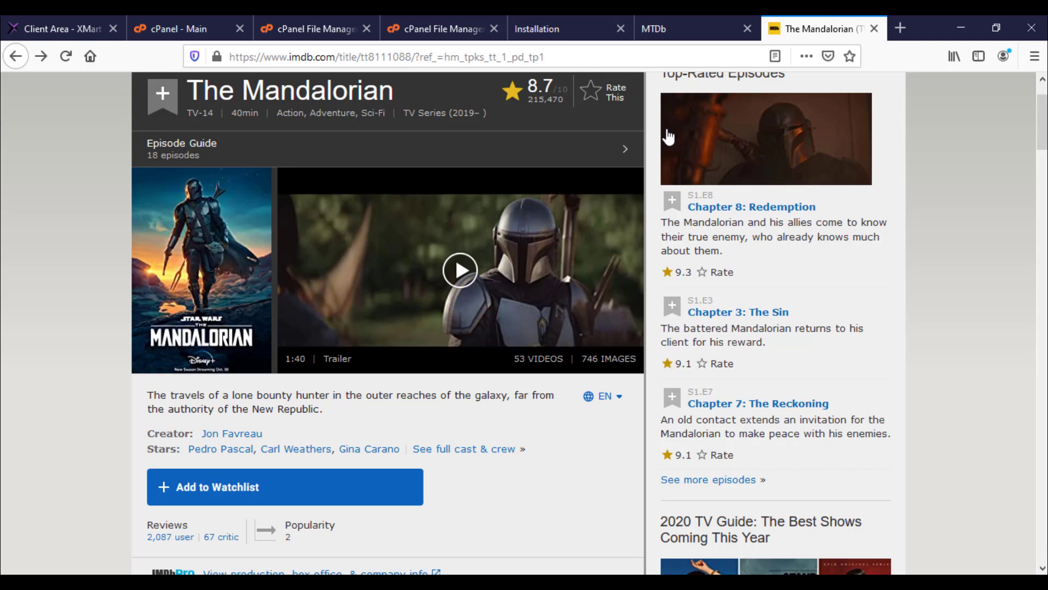
{"action": "scroll", "coordinate": [281, 262], "scroll_direction": "down", "scroll_amount": 2}
{"action": "double_click", "coordinate": [242, 251]}
{"action": "triple_click", "coordinate": [241, 249]}
{"action": "key", "text": "ctrl+c"}
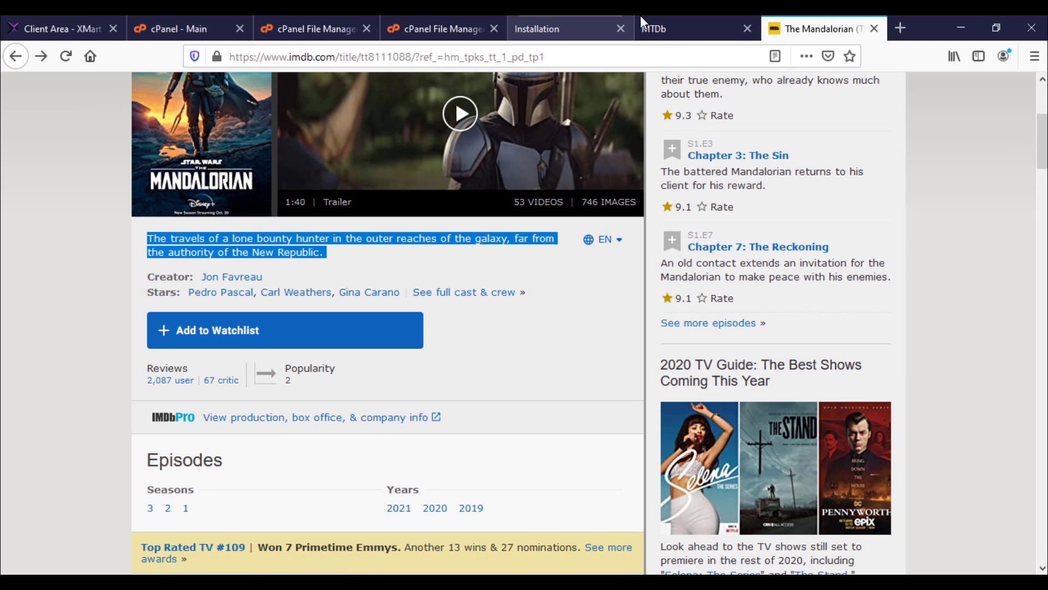
{"action": "left_click", "coordinate": [641, 16]}
{"action": "key", "text": "ctrl+v"}
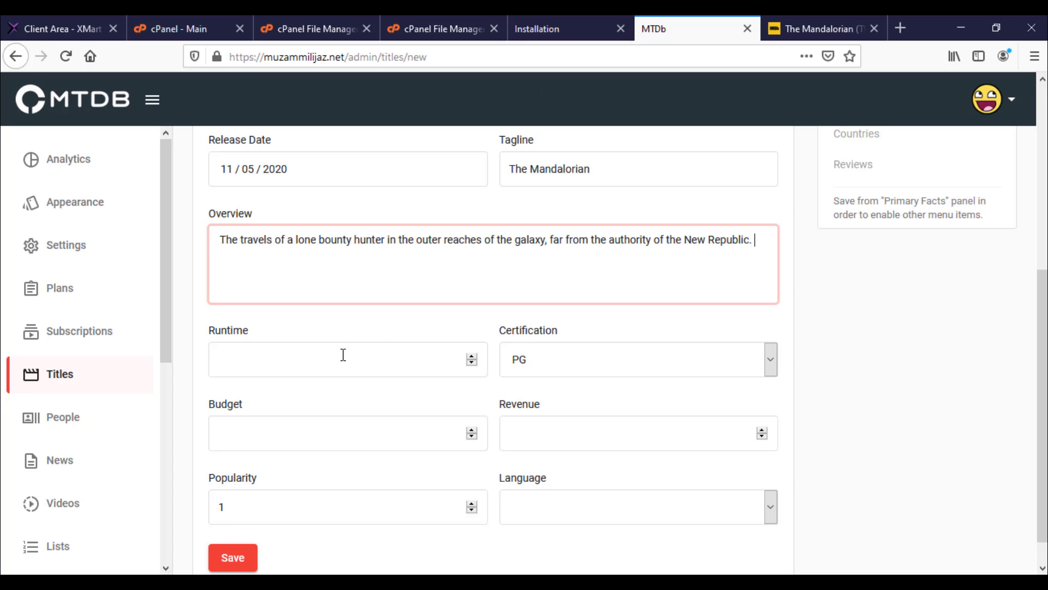
Step: Enter 23333 in the numeric fields, set the language to Bambara, and save the title
{"action": "left_click", "coordinate": [343, 355]}
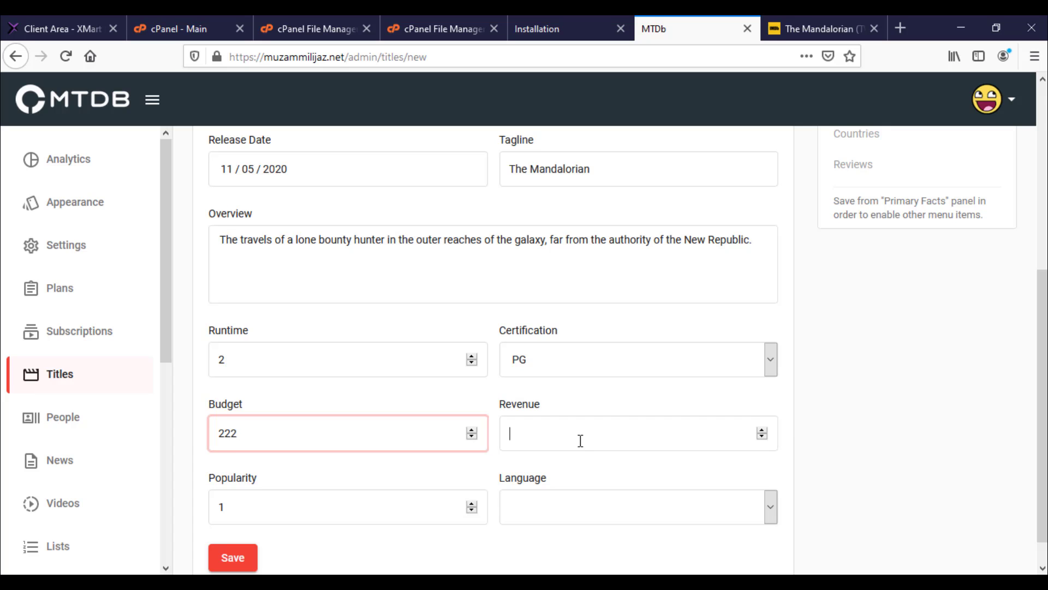
{"action": "type", "text": "23333"}
{"action": "left_click", "coordinate": [338, 508]}
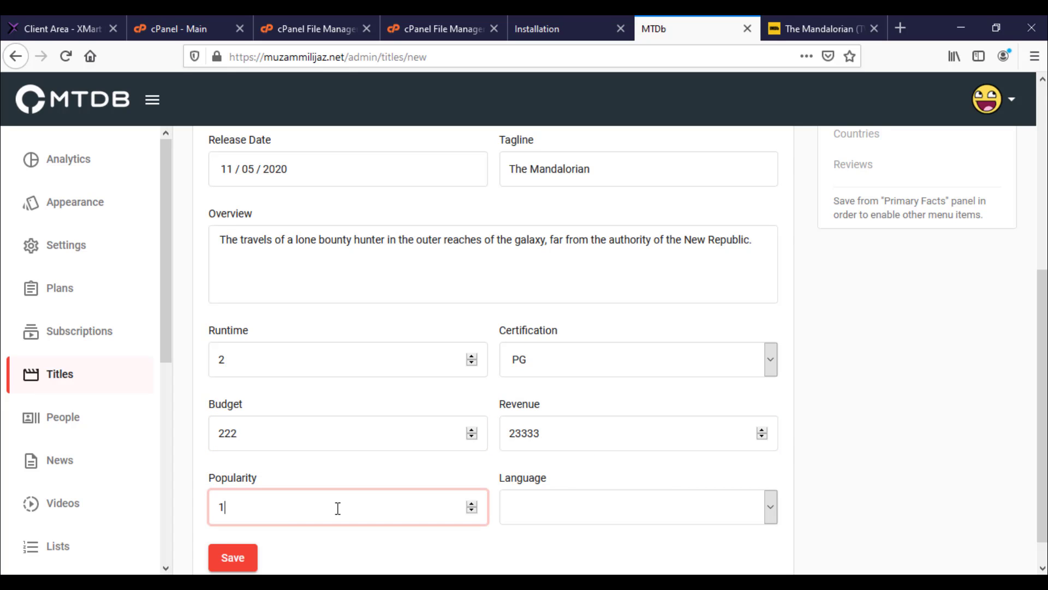
{"action": "left_click", "coordinate": [527, 501]}
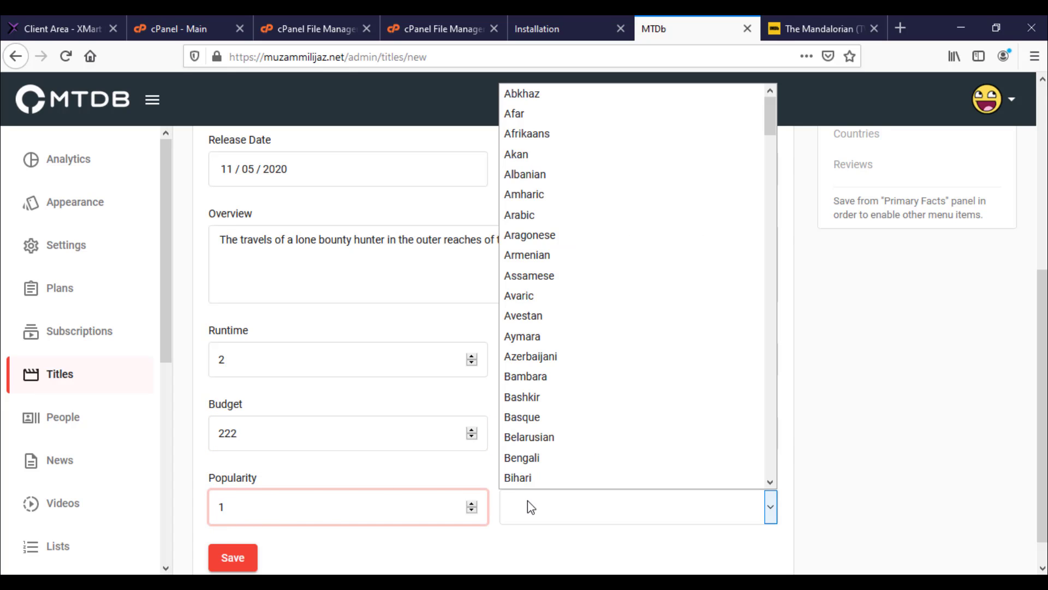
{"action": "scroll", "coordinate": [543, 188], "scroll_direction": "down", "scroll_amount": 2}
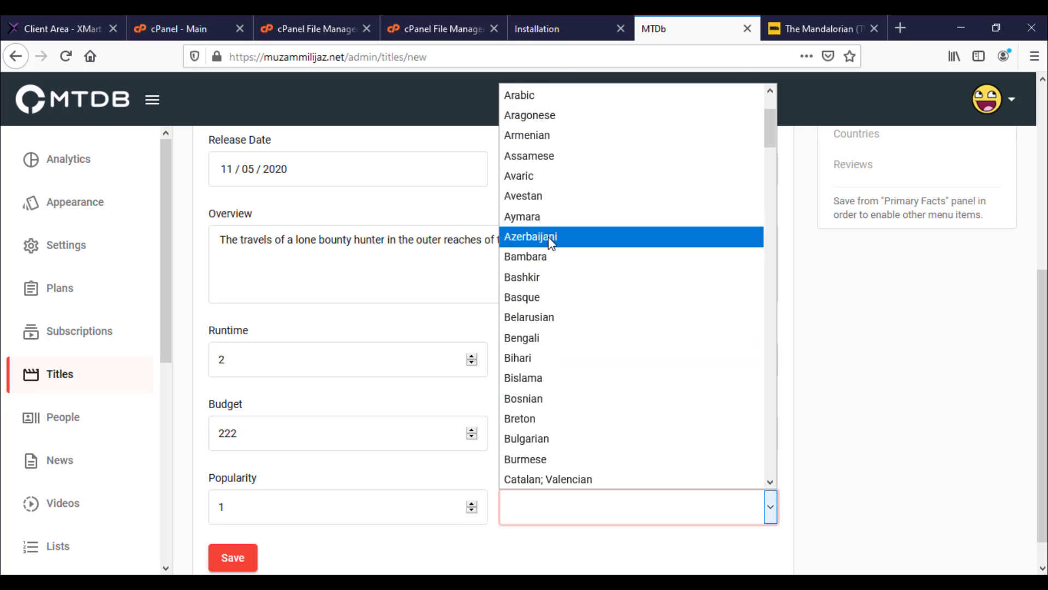
{"action": "left_click", "coordinate": [549, 257]}
{"action": "scroll", "coordinate": [470, 346], "scroll_direction": "down", "scroll_amount": 1}
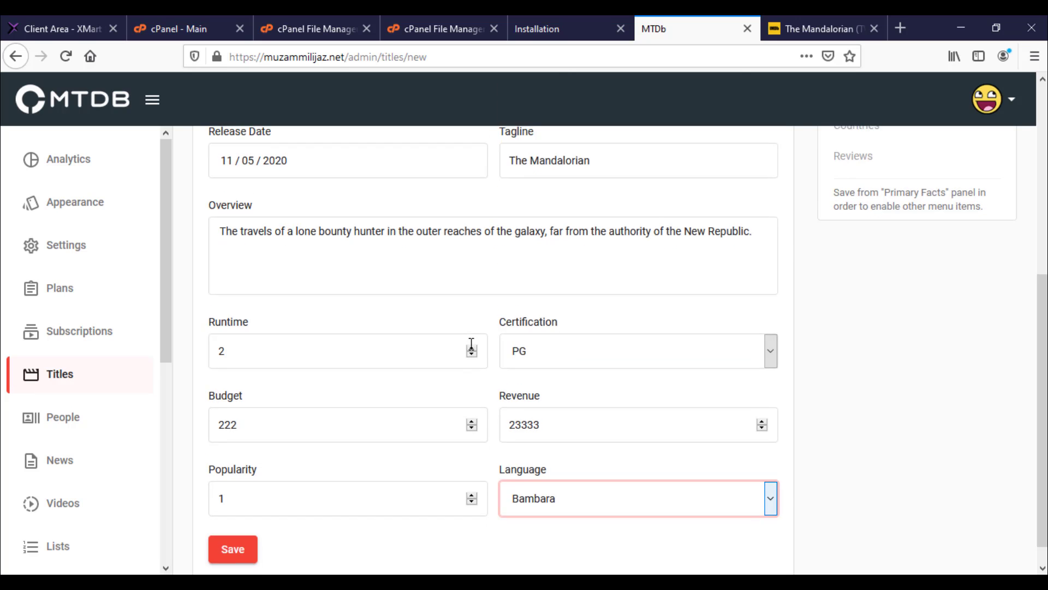
{"action": "left_click", "coordinate": [229, 534]}
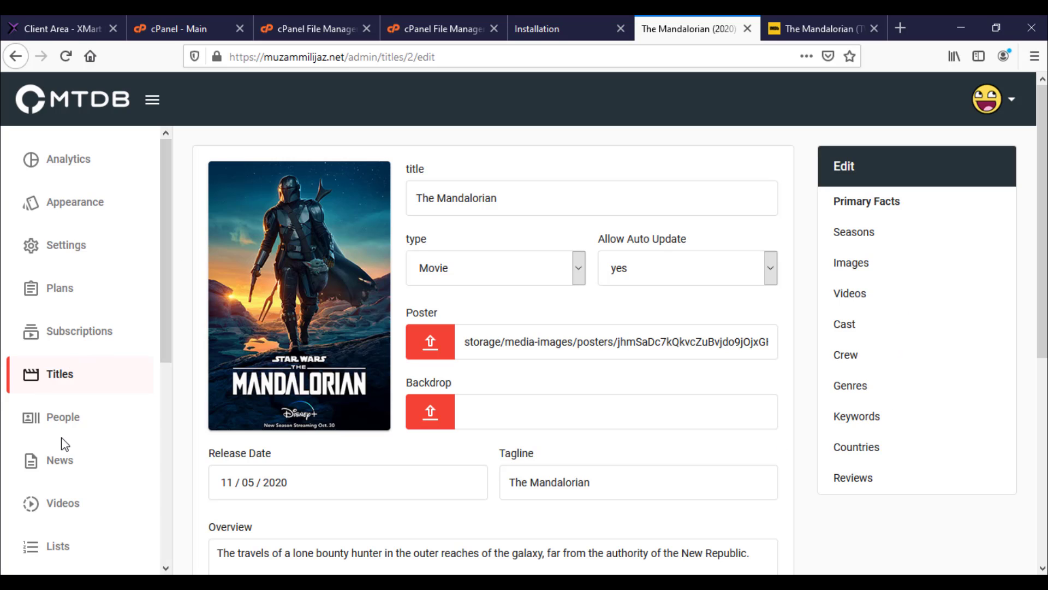
Step: Go through Ads and Translations to the Files list showing Screenshot_1.png, then select the site address
{"action": "scroll", "coordinate": [61, 441], "scroll_direction": "down", "scroll_amount": 5}
{"action": "scroll", "coordinate": [62, 441], "scroll_direction": "up", "scroll_amount": 5}
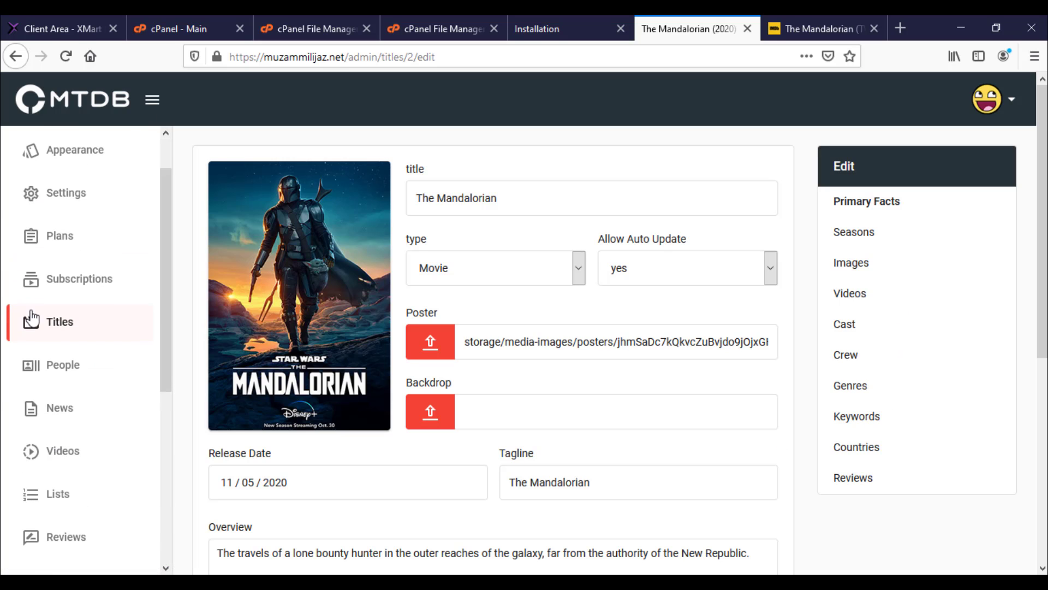
{"action": "scroll", "coordinate": [31, 317], "scroll_direction": "down", "scroll_amount": 4}
{"action": "scroll", "coordinate": [33, 319], "scroll_direction": "down", "scroll_amount": 2}
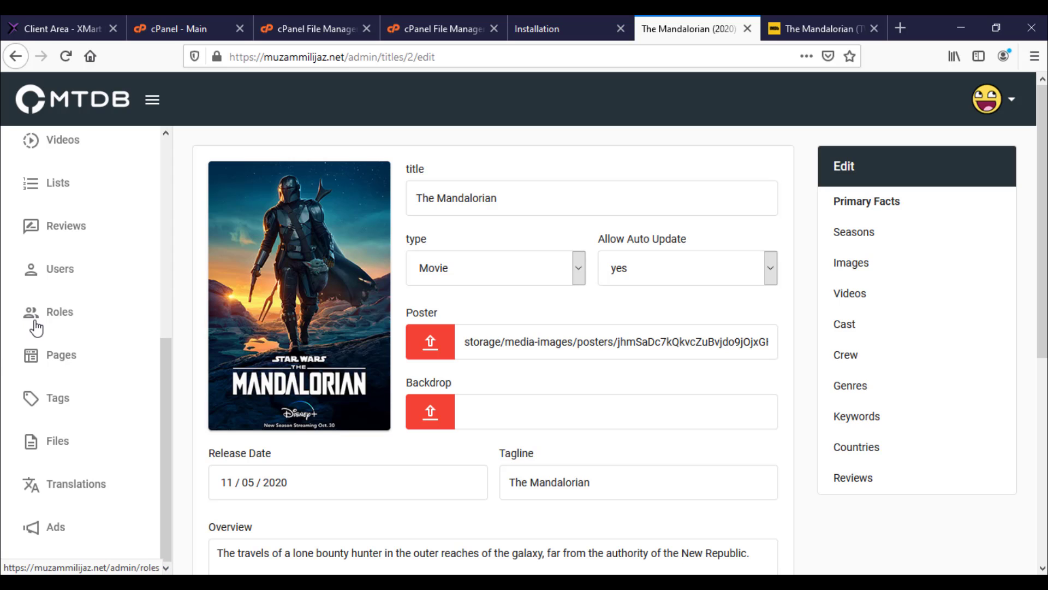
{"action": "scroll", "coordinate": [27, 393], "scroll_direction": "down", "scroll_amount": 3}
{"action": "left_click", "coordinate": [54, 527]}
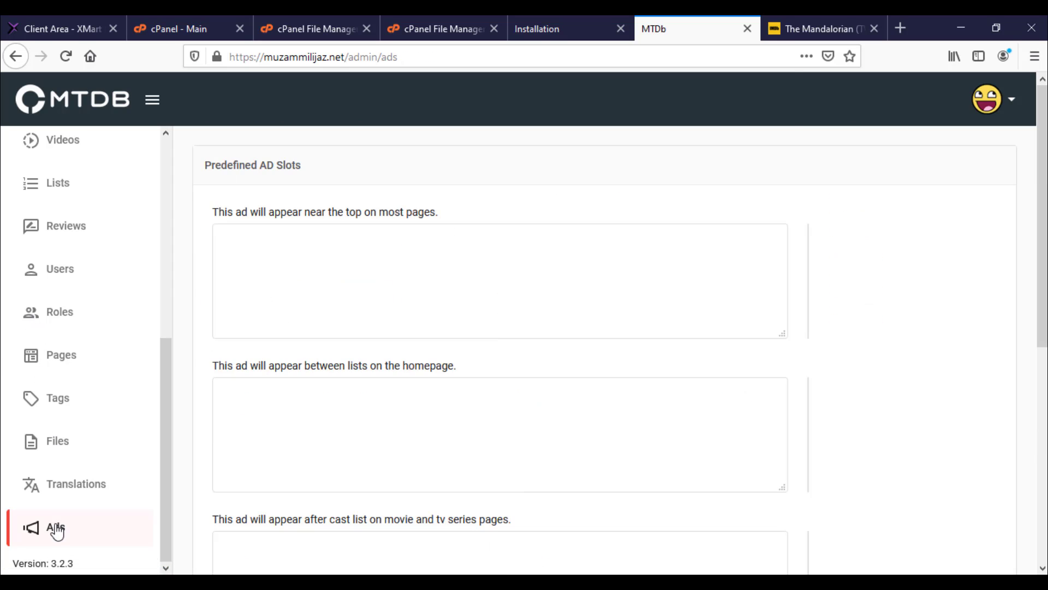
{"action": "left_click", "coordinate": [62, 486]}
{"action": "left_click", "coordinate": [65, 442]}
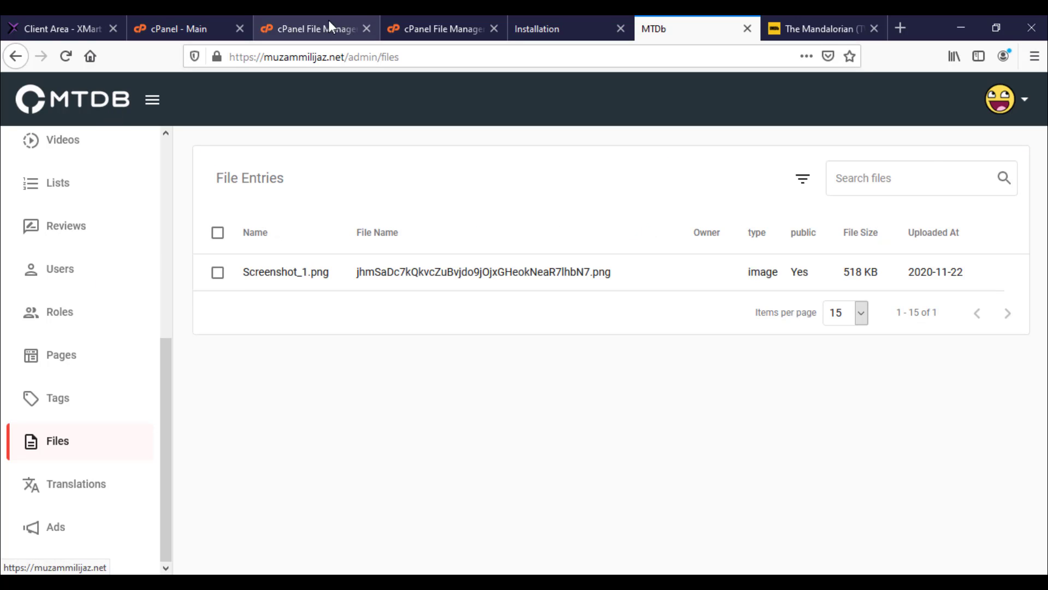
{"action": "left_click", "coordinate": [349, 54]}
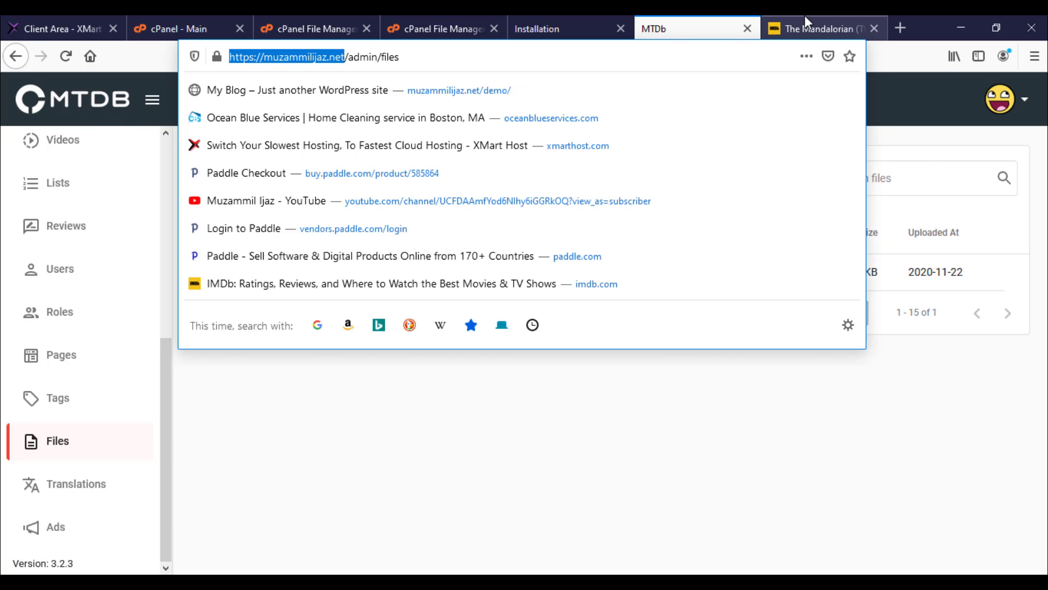
Step: Paste the site address into another tab and load the MTDb home page
{"action": "left_click", "coordinate": [805, 17]}
{"action": "left_click", "coordinate": [380, 56]}
{"action": "key", "text": "ctrl+v"}
{"action": "key", "text": "Return"}
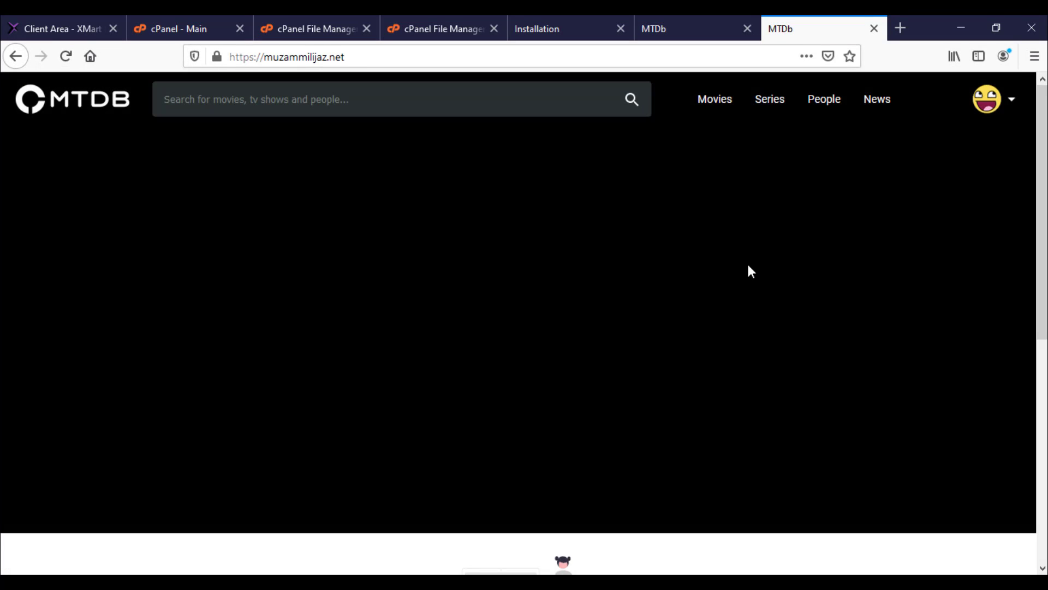
{"action": "scroll", "coordinate": [748, 266], "scroll_direction": "down", "scroll_amount": 5}
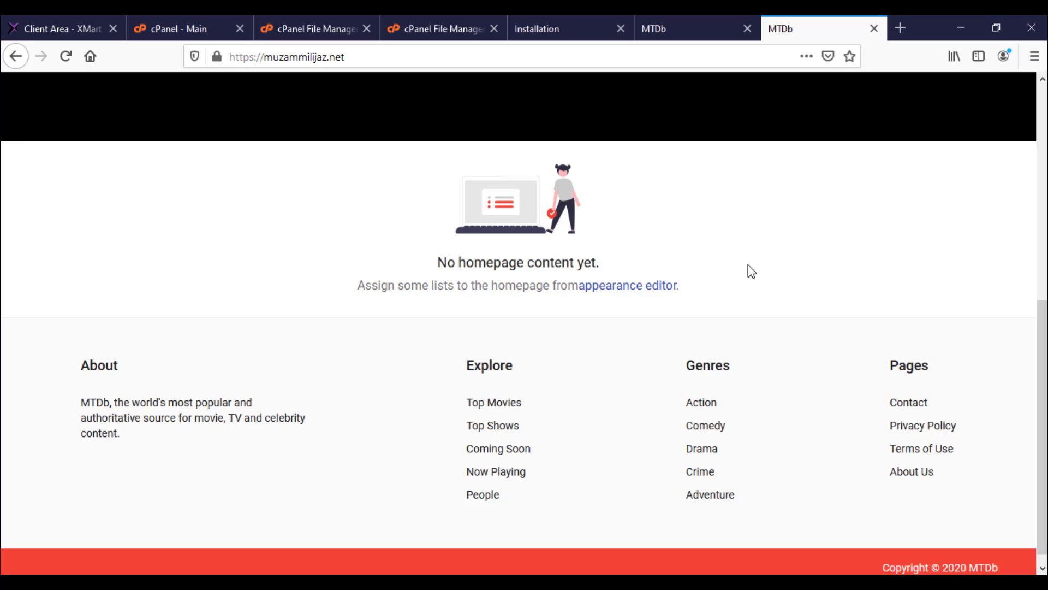
{"action": "scroll", "coordinate": [429, 307], "scroll_direction": "up", "scroll_amount": 2}
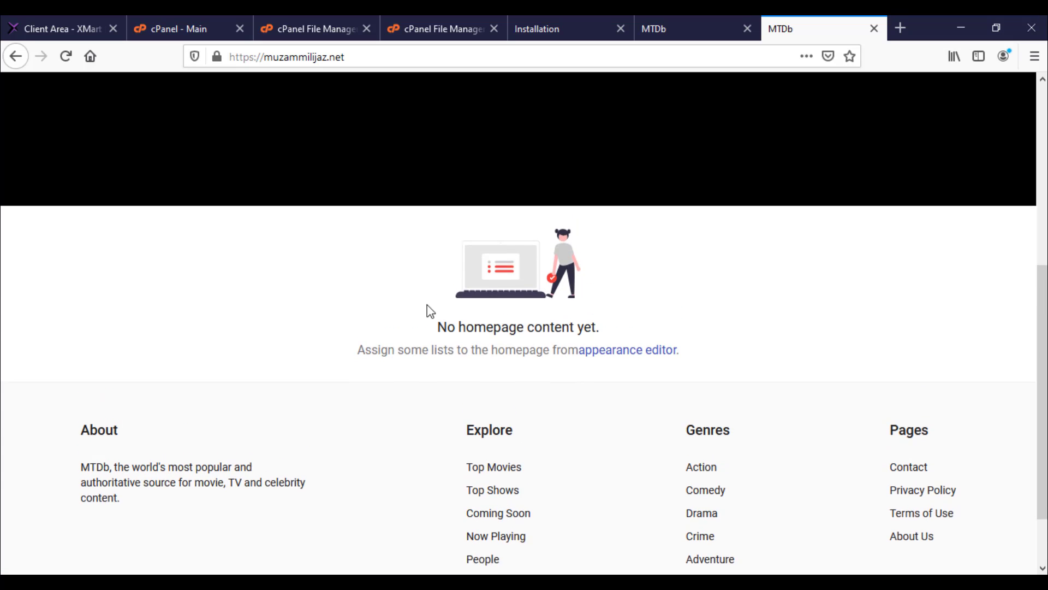
Step: Open the homepage settings in the Appearance Editor and start a new list
{"action": "left_click", "coordinate": [622, 367]}
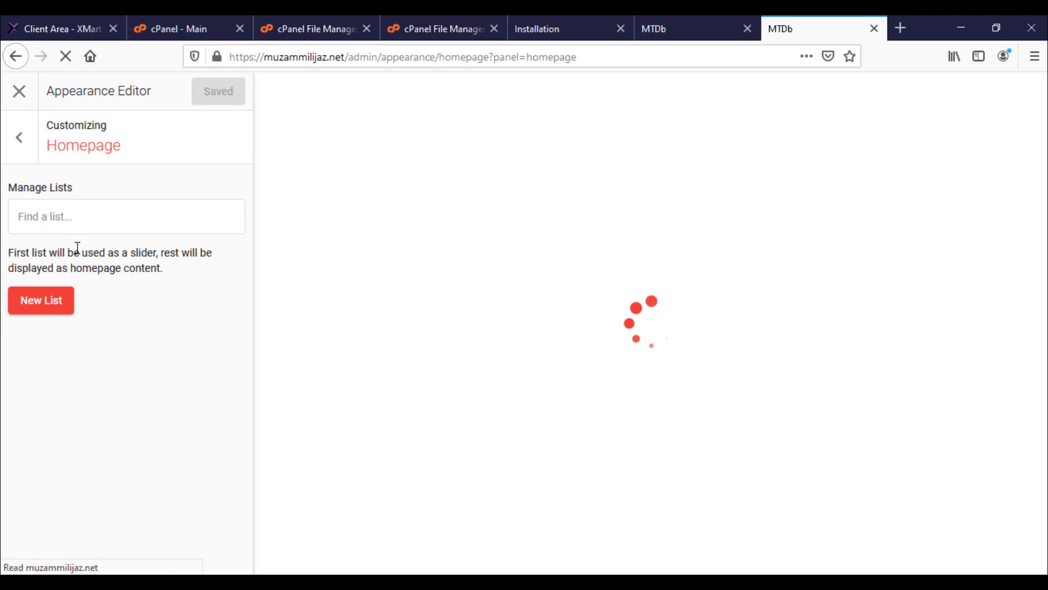
{"action": "left_click", "coordinate": [76, 221]}
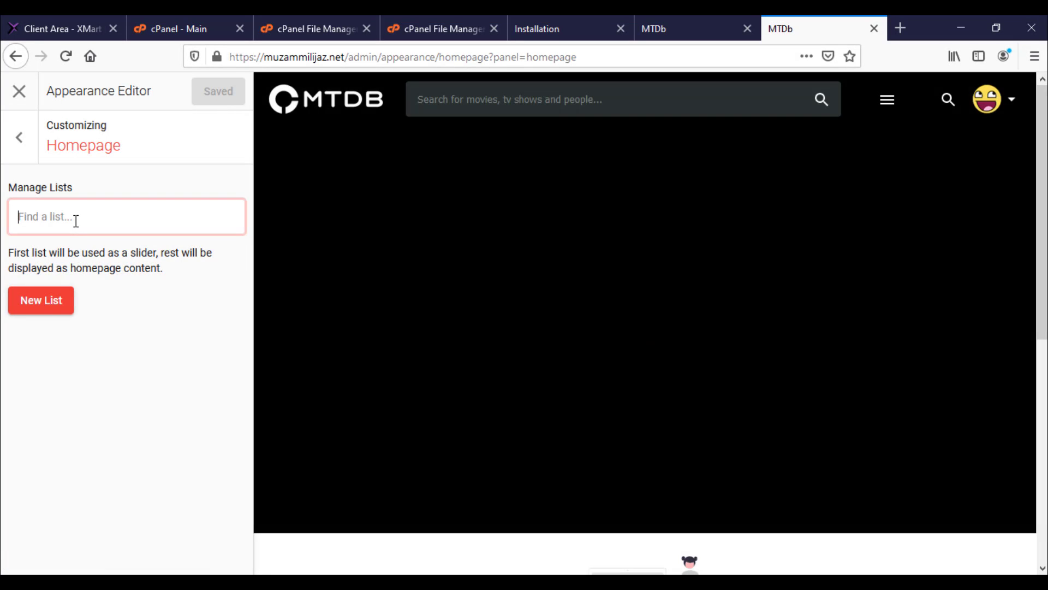
{"action": "left_click", "coordinate": [48, 302]}
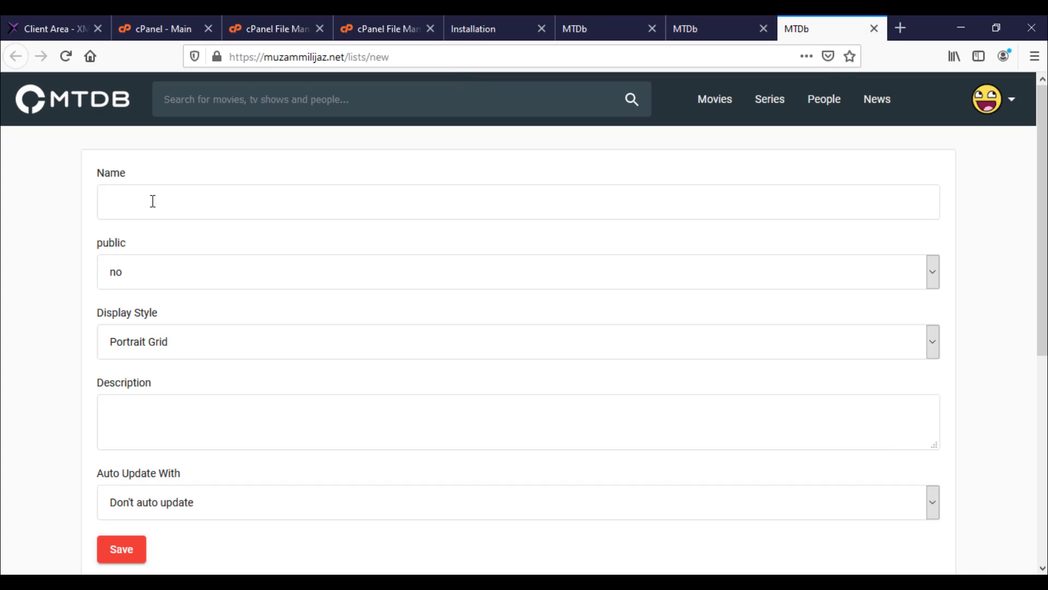
Step: Save a list named 'a' with description 'as', auto-updating from movies and TV recent videos
{"action": "left_click", "coordinate": [210, 192]}
{"action": "type", "text": "a"}
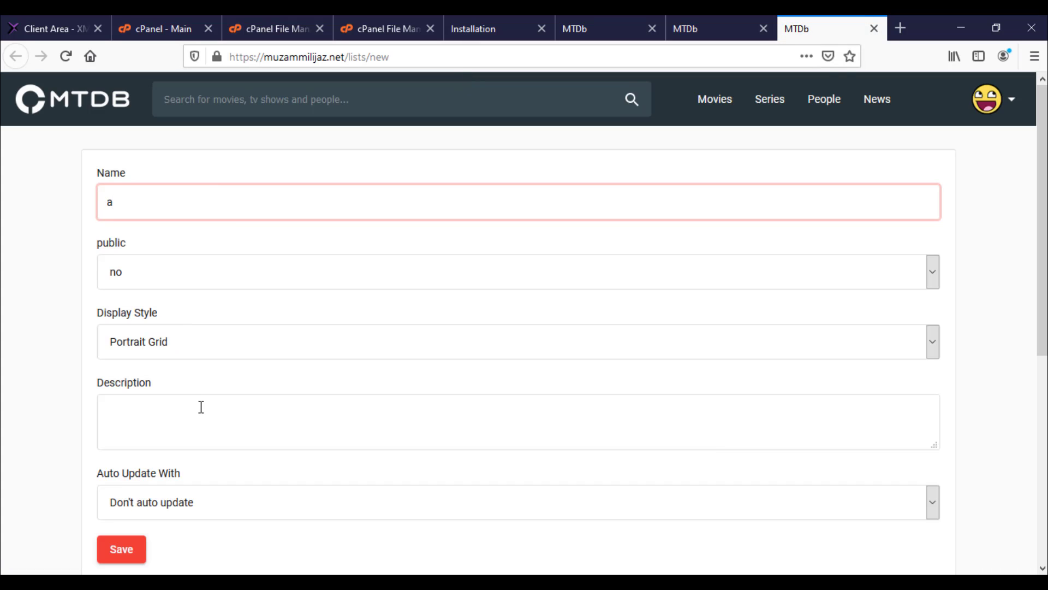
{"action": "left_click", "coordinate": [201, 399]}
{"action": "type", "text": "as"}
{"action": "scroll", "coordinate": [197, 411], "scroll_direction": "down", "scroll_amount": 3}
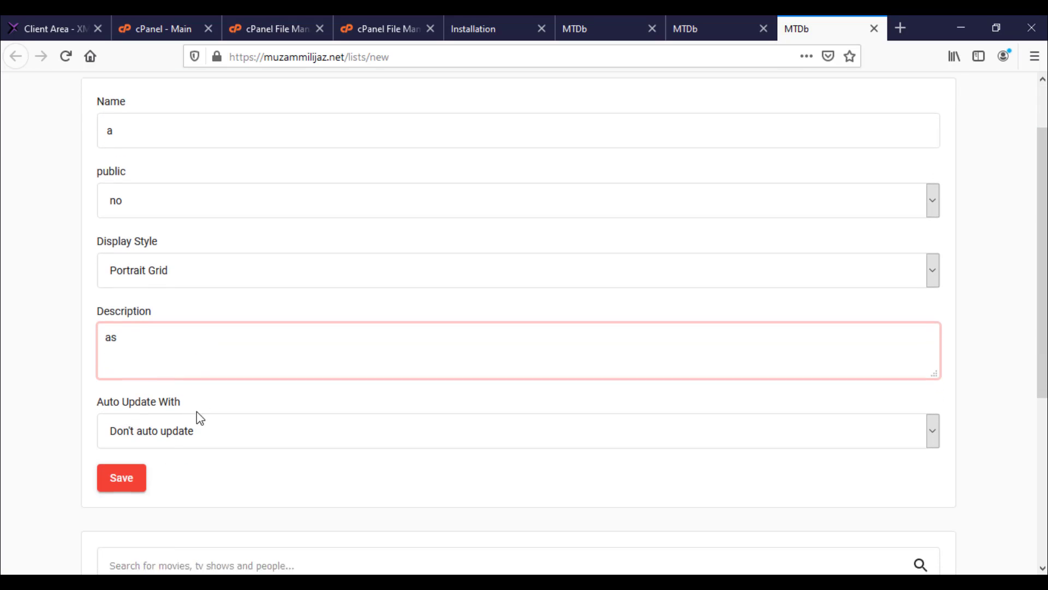
{"action": "left_click", "coordinate": [159, 429]}
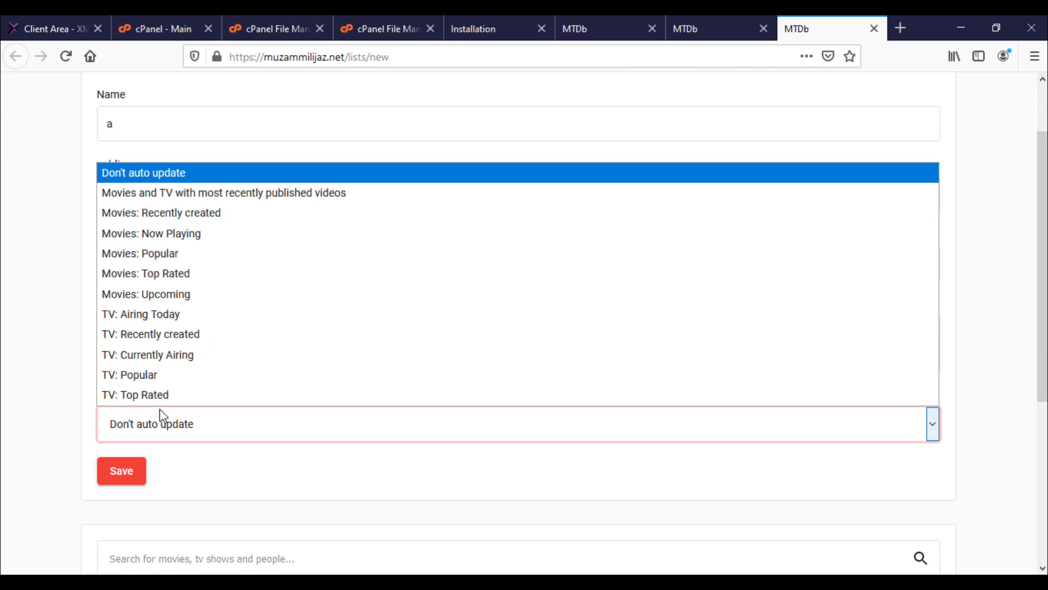
{"action": "left_click", "coordinate": [218, 193]}
{"action": "left_click", "coordinate": [123, 496]}
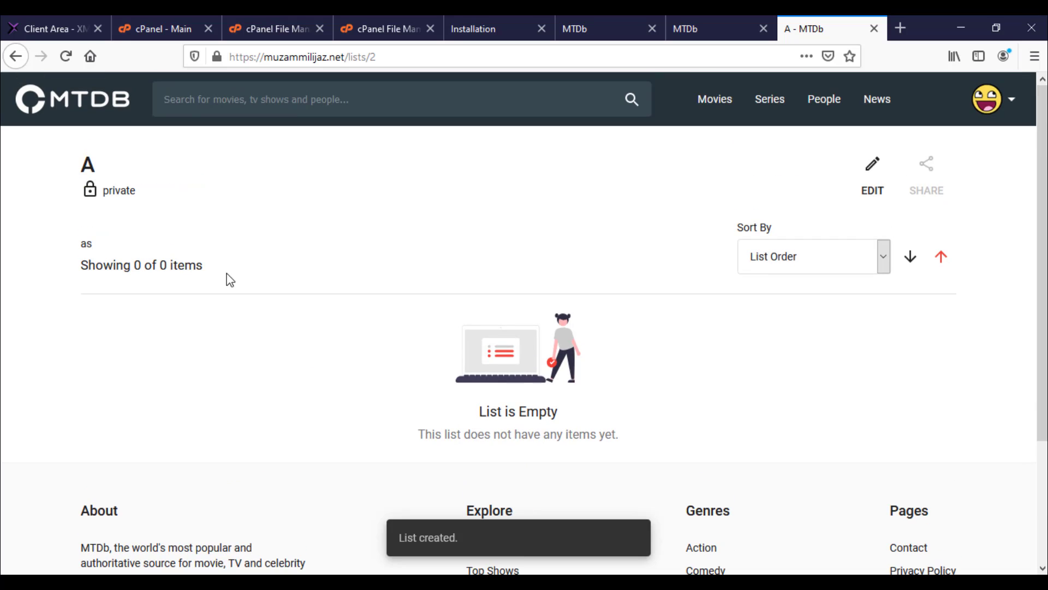
{"action": "left_click", "coordinate": [690, 27]}
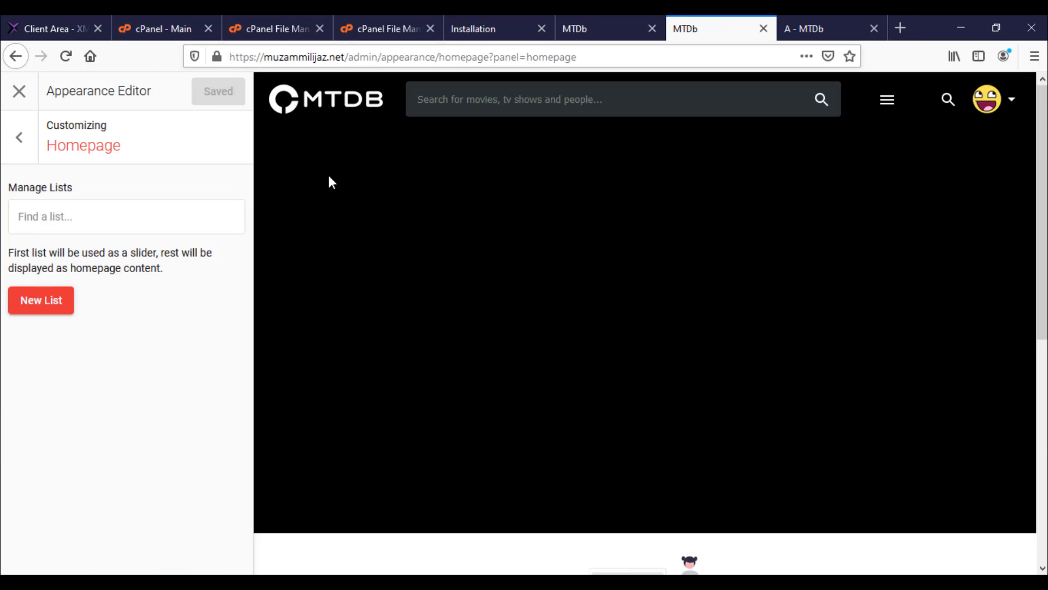
Step: Reload the Appearance Editor and search 'as' in the Find a list box, checking list A's page
{"action": "left_click", "coordinate": [65, 59]}
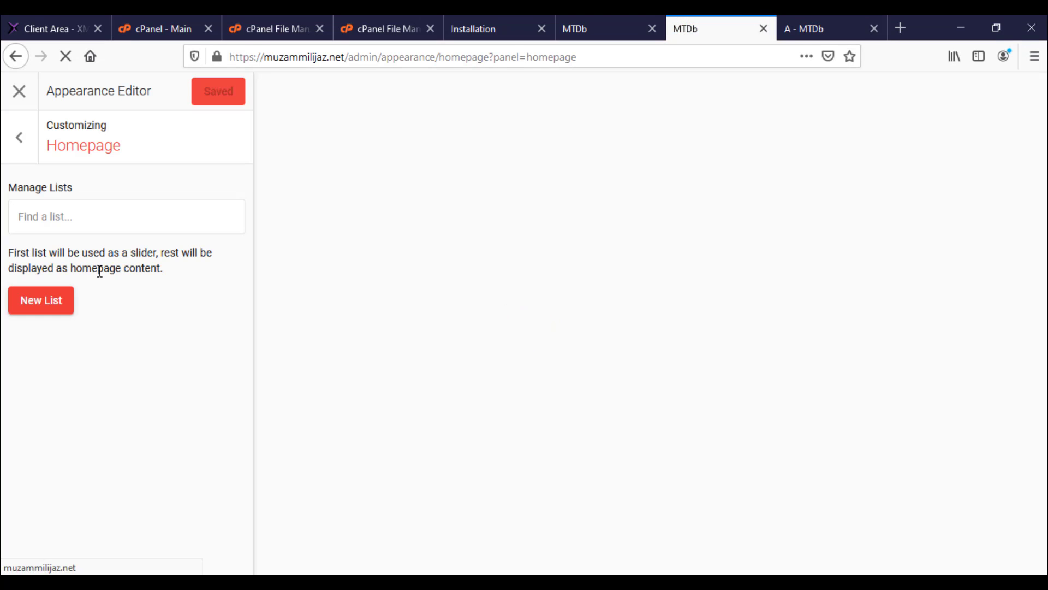
{"action": "left_click", "coordinate": [78, 221]}
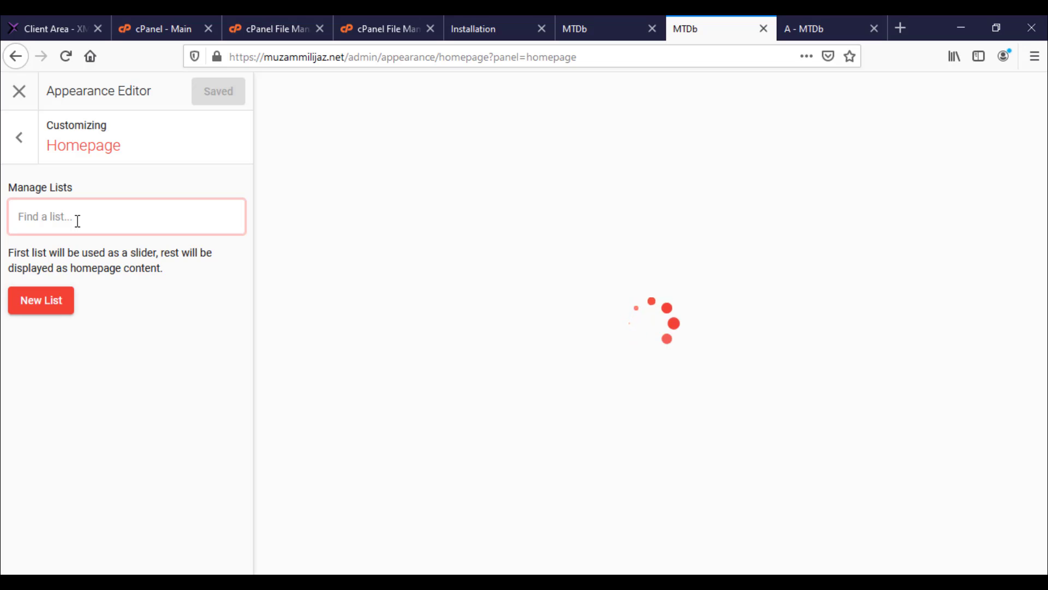
{"action": "type", "text": "as"}
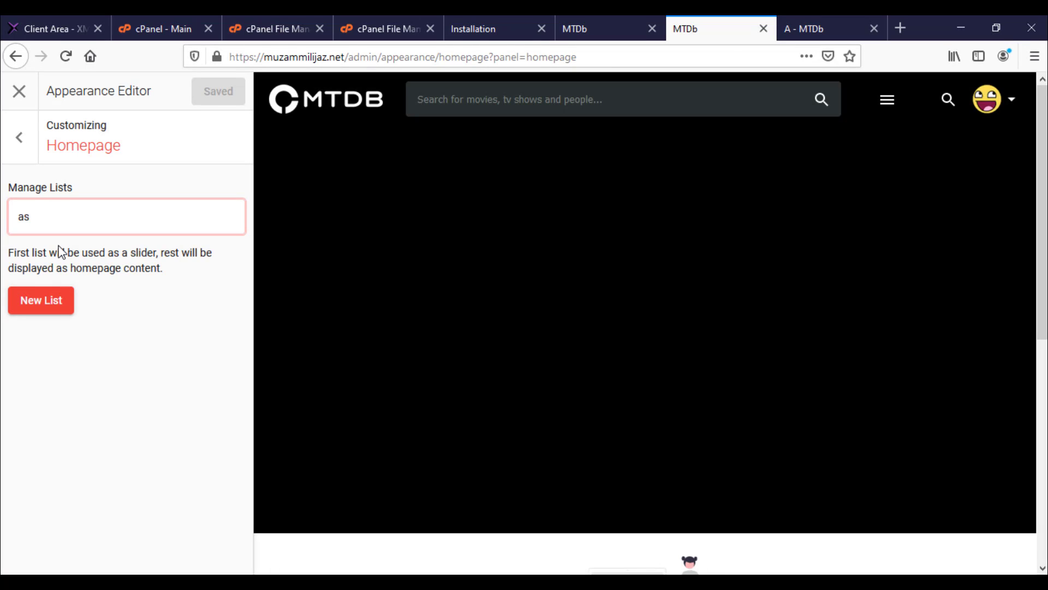
{"action": "left_click", "coordinate": [873, 16]}
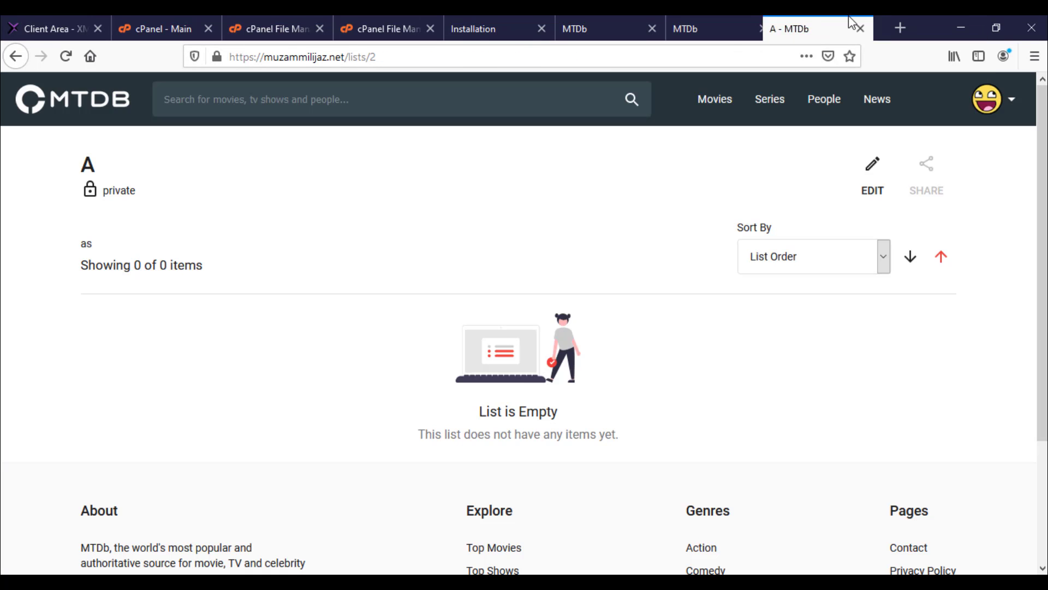
{"action": "left_click", "coordinate": [690, 15]}
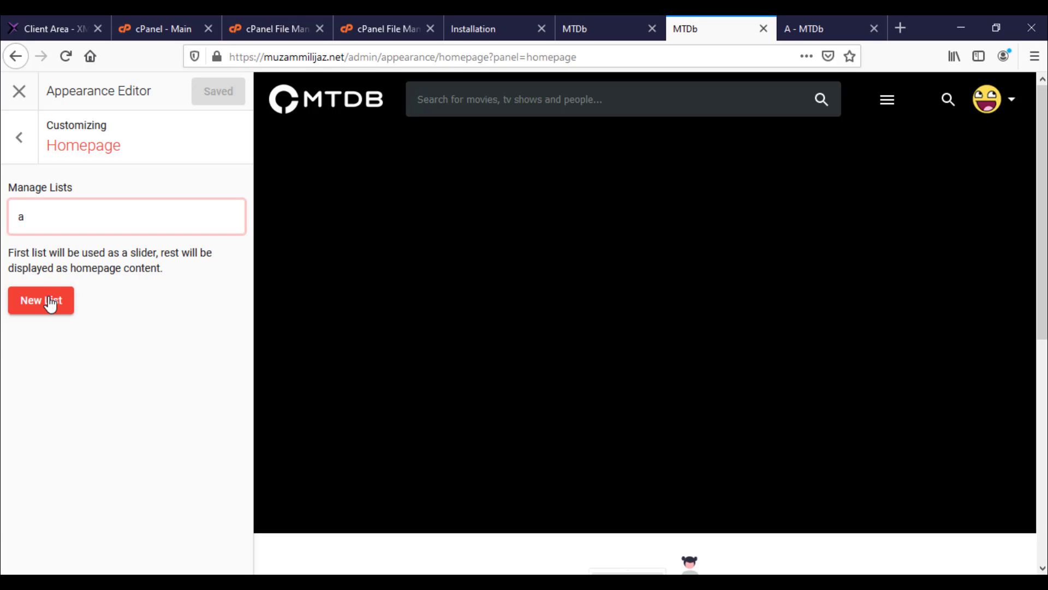
Step: Add list A to the homepage, save the appearance, and return to the editor's sections
{"action": "left_click", "coordinate": [59, 253]}
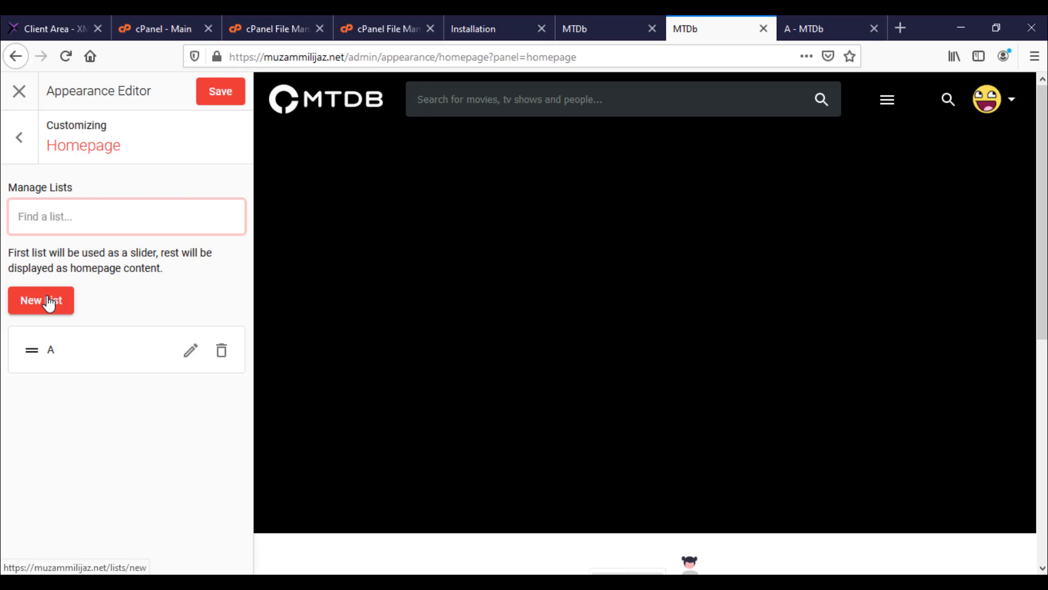
{"action": "left_click", "coordinate": [240, 87]}
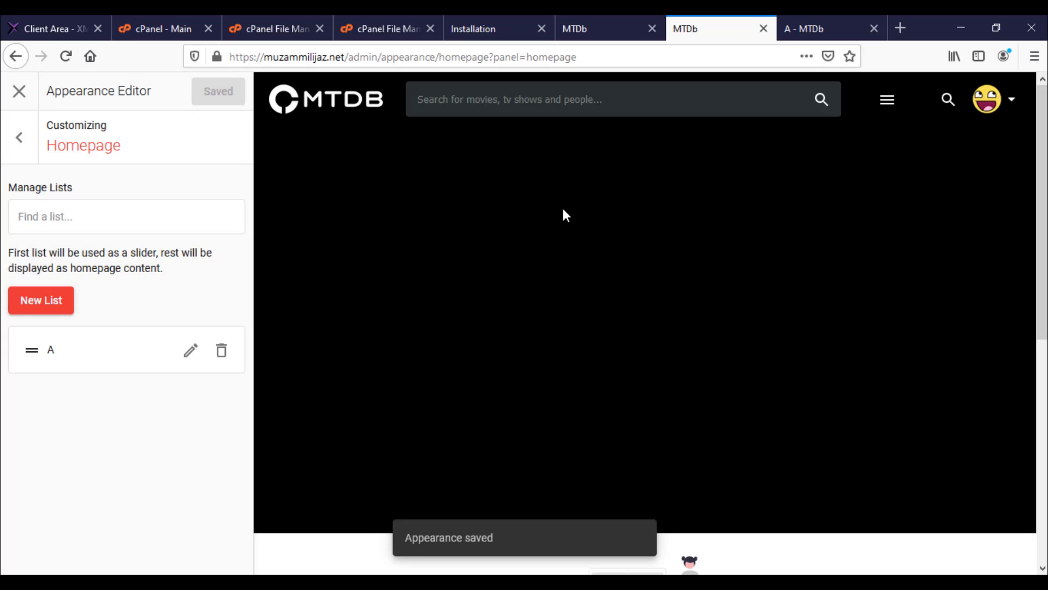
{"action": "scroll", "coordinate": [563, 208], "scroll_direction": "down", "scroll_amount": 5}
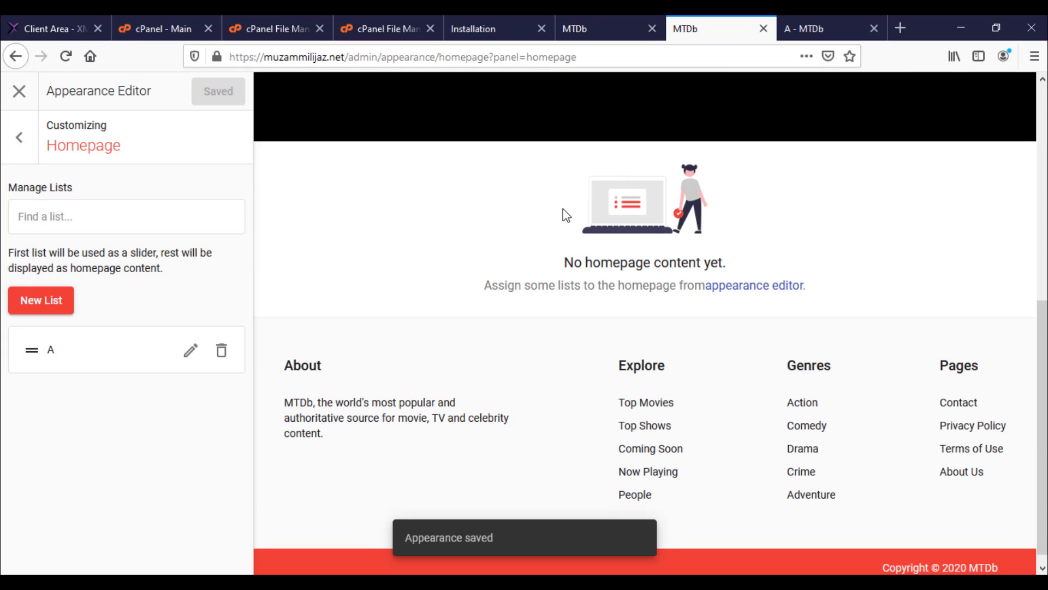
{"action": "scroll", "coordinate": [562, 209], "scroll_direction": "up", "scroll_amount": 6}
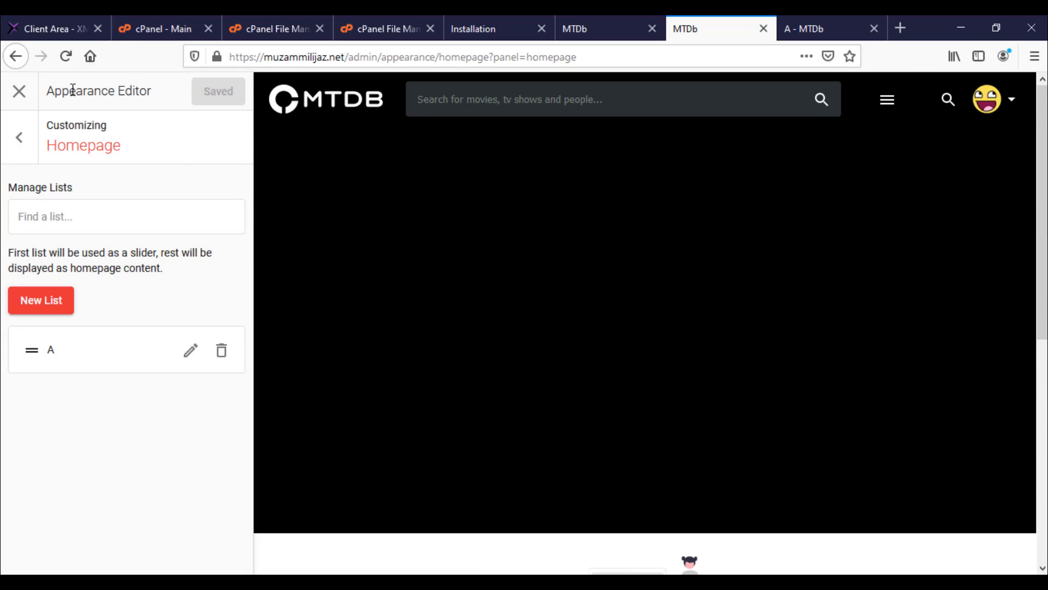
{"action": "left_click", "coordinate": [15, 135]}
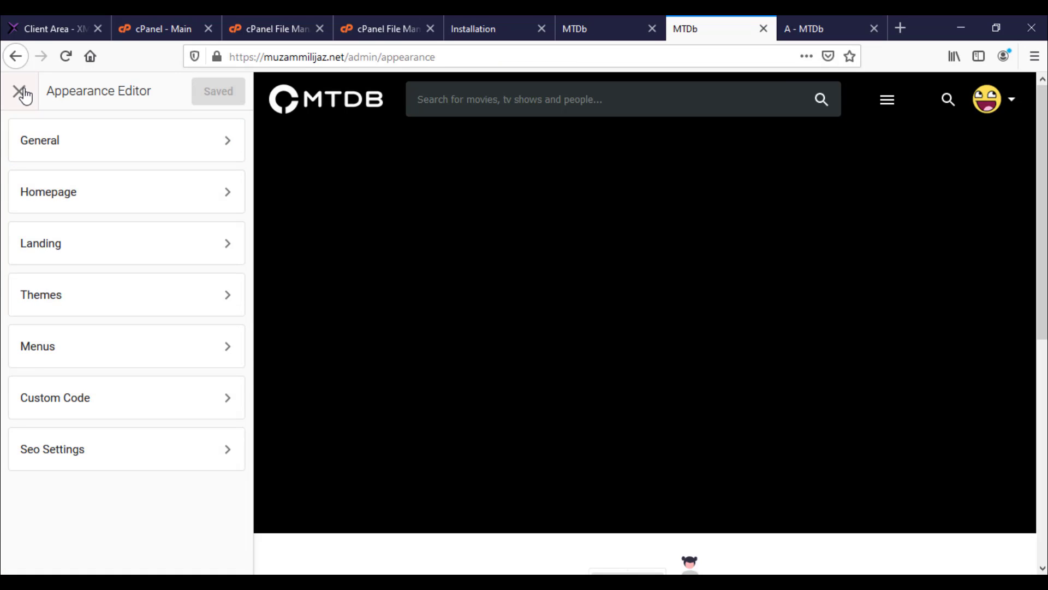
Step: Close the Appearance Editor and open The Mandalorian from the admin Titles list in a new tab
{"action": "left_click", "coordinate": [20, 92]}
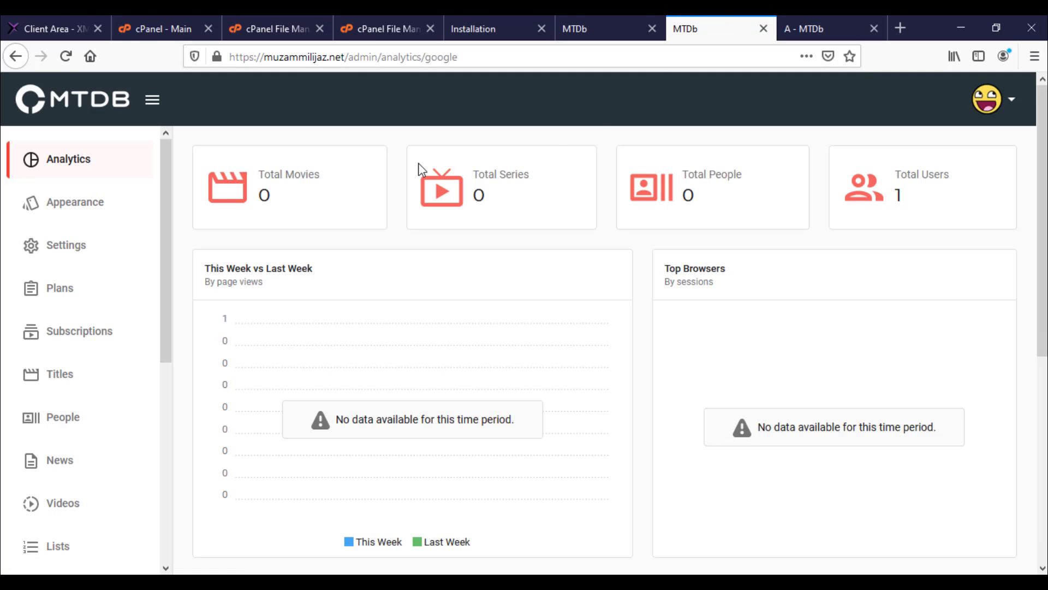
{"action": "left_click", "coordinate": [61, 382]}
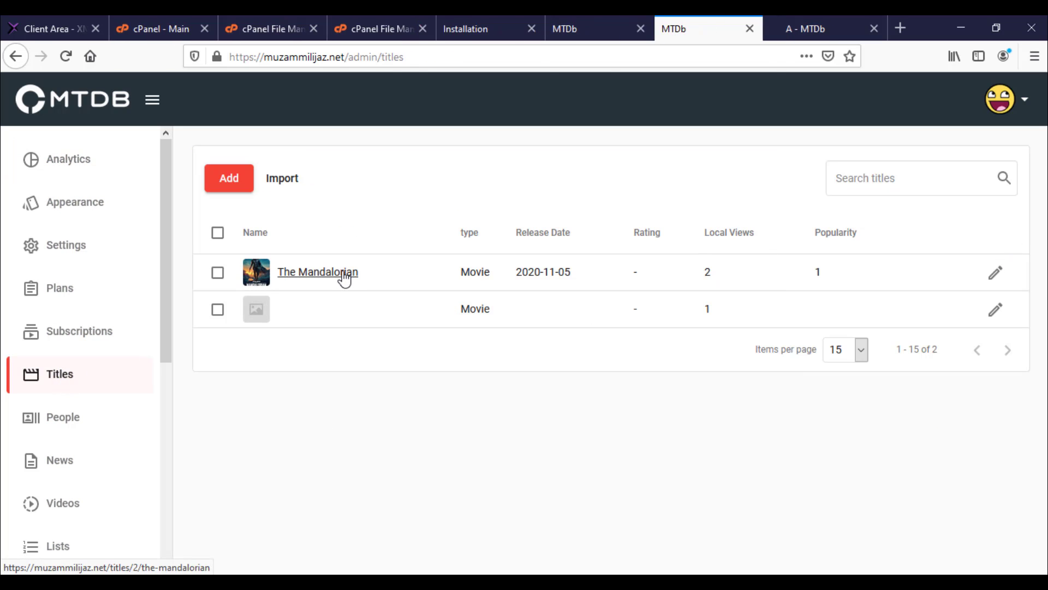
{"action": "middle_click", "coordinate": [344, 276]}
{"action": "left_click", "coordinate": [746, 27]}
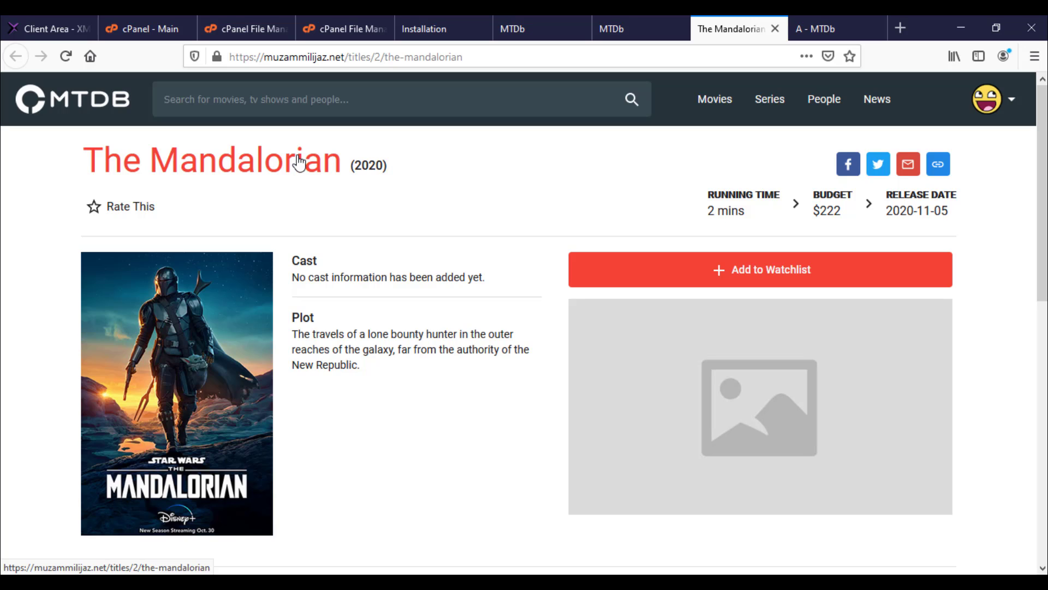
Step: Scroll through The Mandalorian's page, checking its poster, plot, budget, reviews and cast
{"action": "scroll", "coordinate": [298, 159], "scroll_direction": "down", "scroll_amount": 10}
{"action": "scroll", "coordinate": [298, 158], "scroll_direction": "up", "scroll_amount": 8}
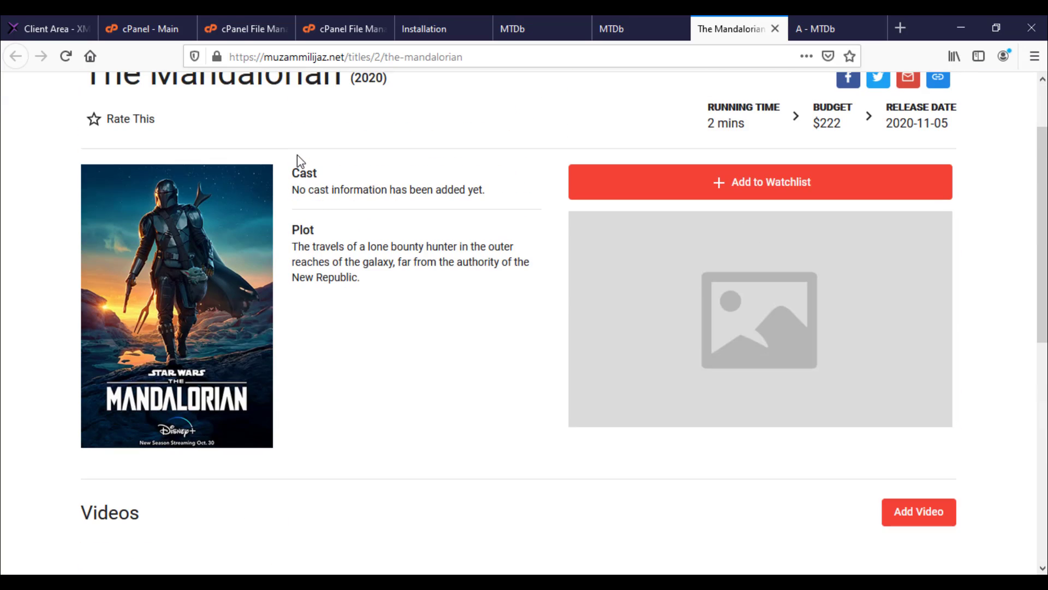
{"action": "scroll", "coordinate": [297, 155], "scroll_direction": "up", "scroll_amount": 2}
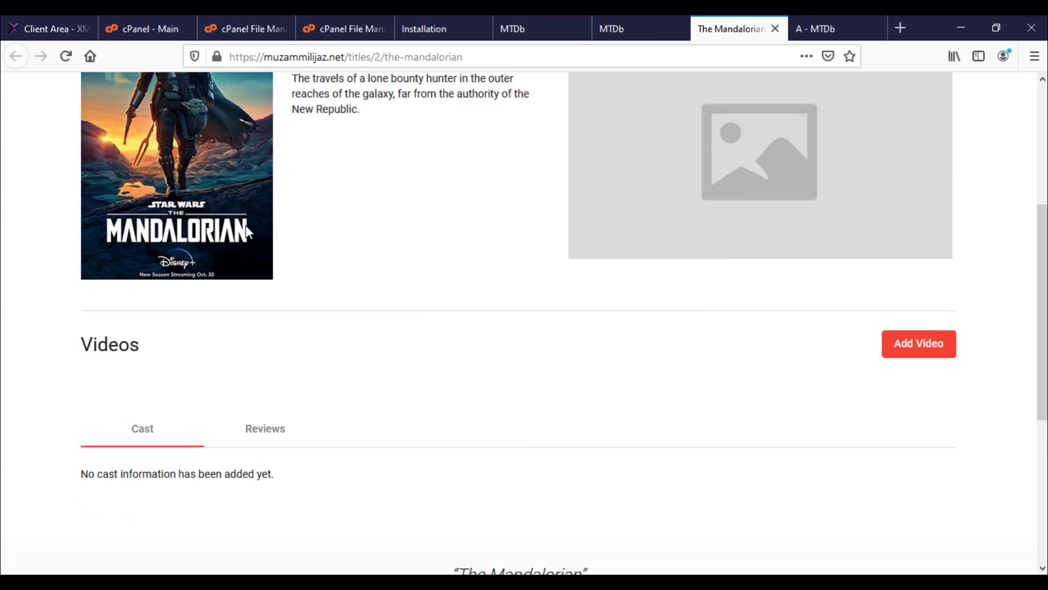
{"action": "scroll", "coordinate": [246, 225], "scroll_direction": "down", "scroll_amount": 5}
{"action": "left_click", "coordinate": [262, 371]}
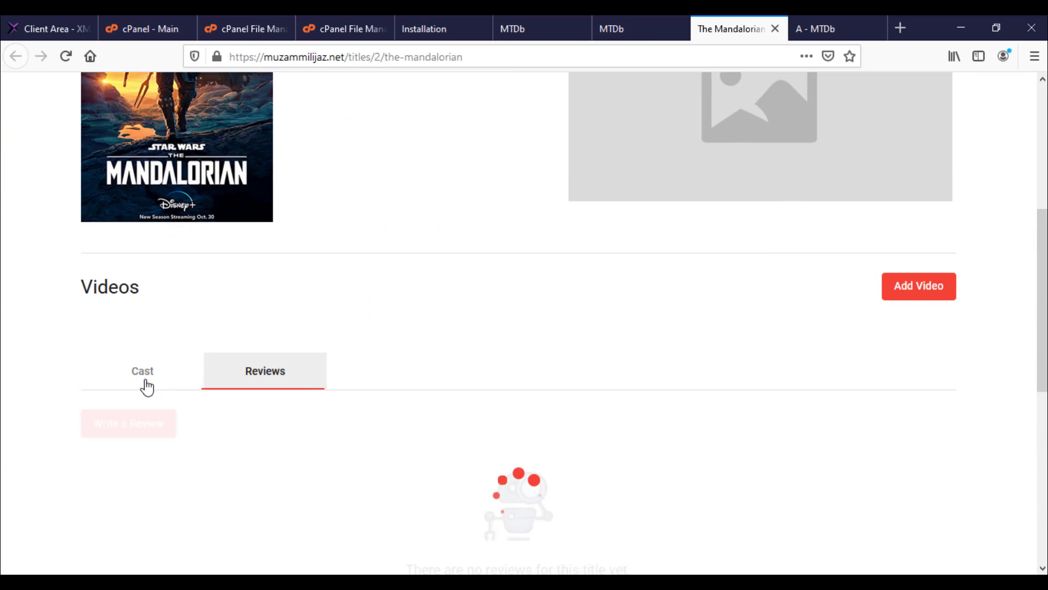
{"action": "left_click", "coordinate": [144, 380]}
{"action": "scroll", "coordinate": [570, 326], "scroll_direction": "down", "scroll_amount": 4}
{"action": "scroll", "coordinate": [564, 318], "scroll_direction": "up", "scroll_amount": 10}
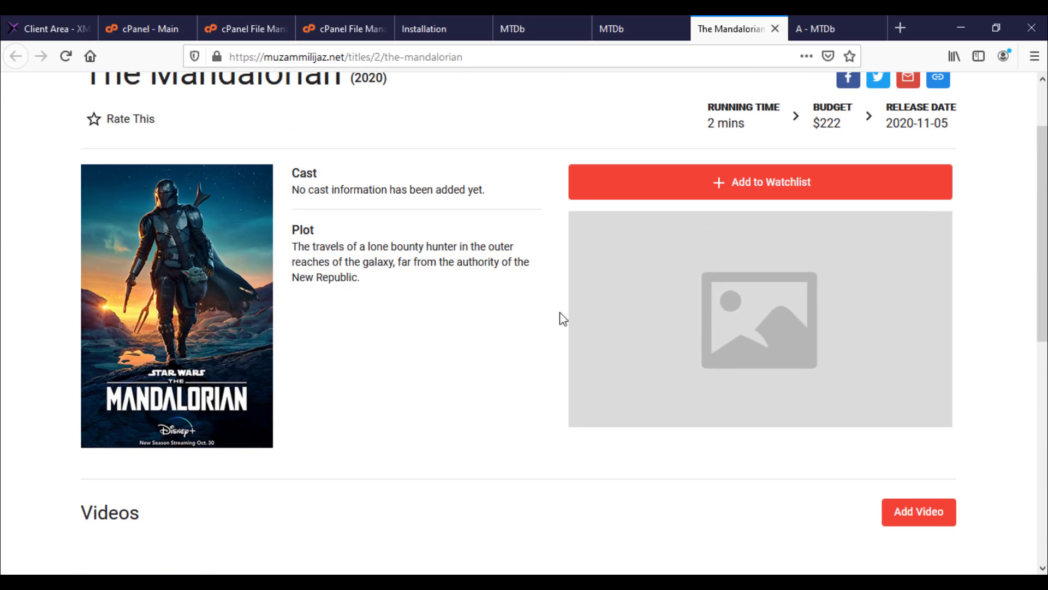
{"action": "scroll", "coordinate": [550, 295], "scroll_direction": "up", "scroll_amount": 2}
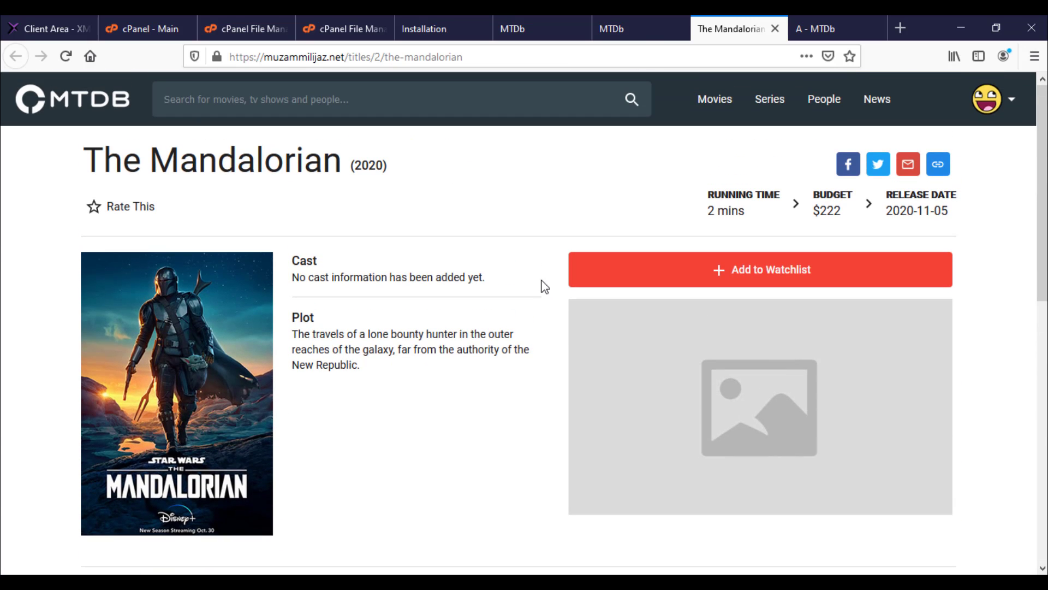